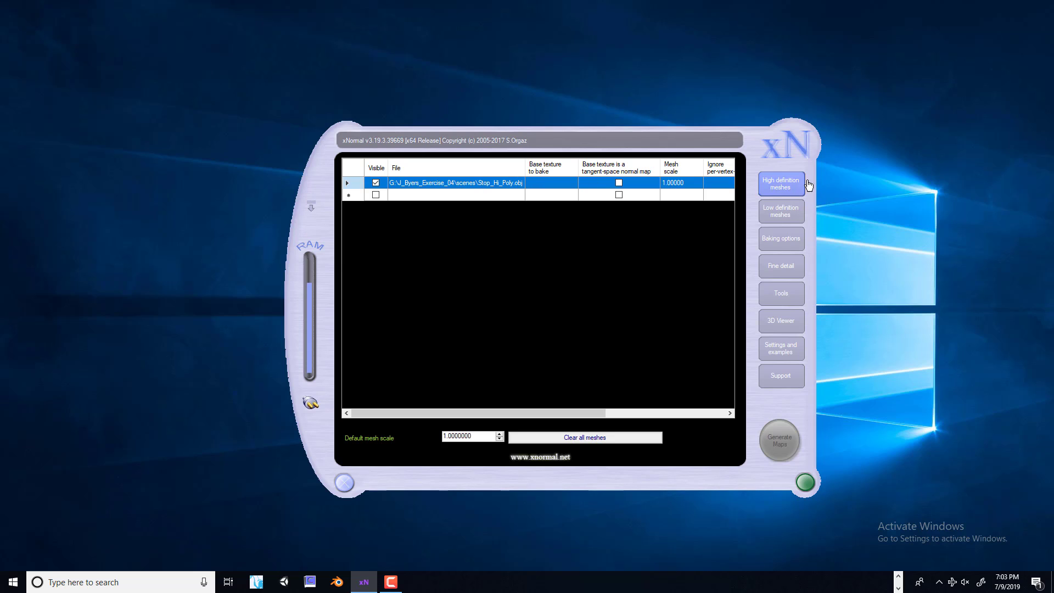
Replace the high definition mesh with Park_Hi_Poly from the J_Byers_Exercise_04 scenes folder
{"action": "right_click", "coordinate": [465, 185]}
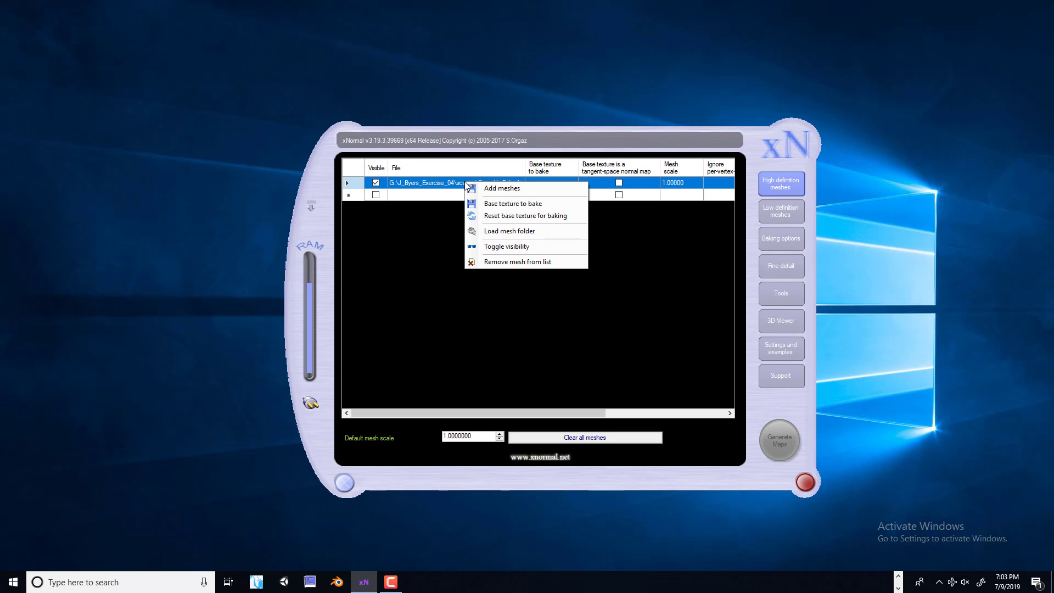
{"action": "left_click", "coordinate": [512, 262]}
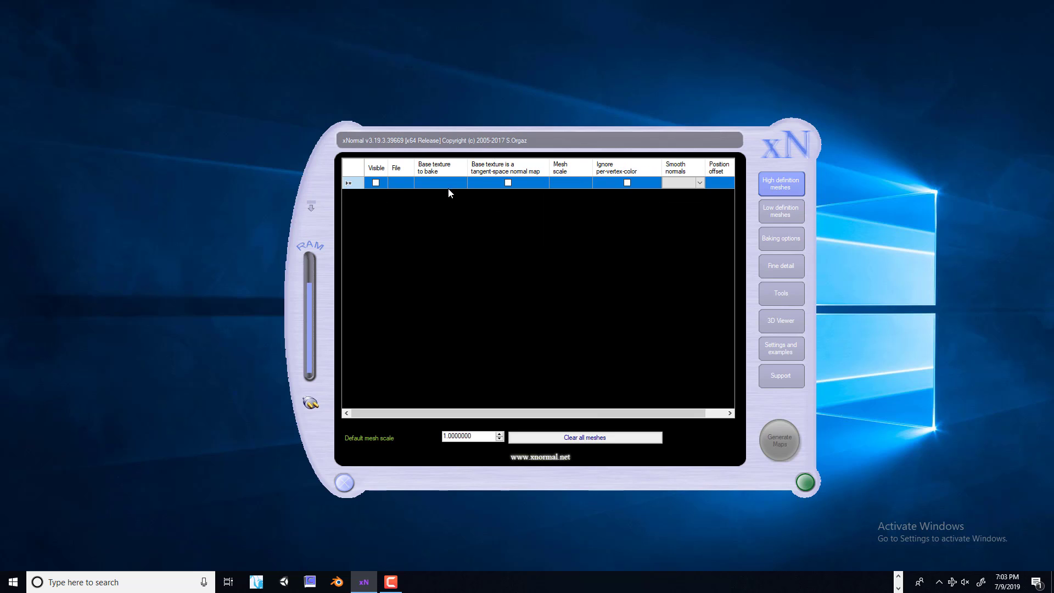
{"action": "right_click", "coordinate": [402, 166]}
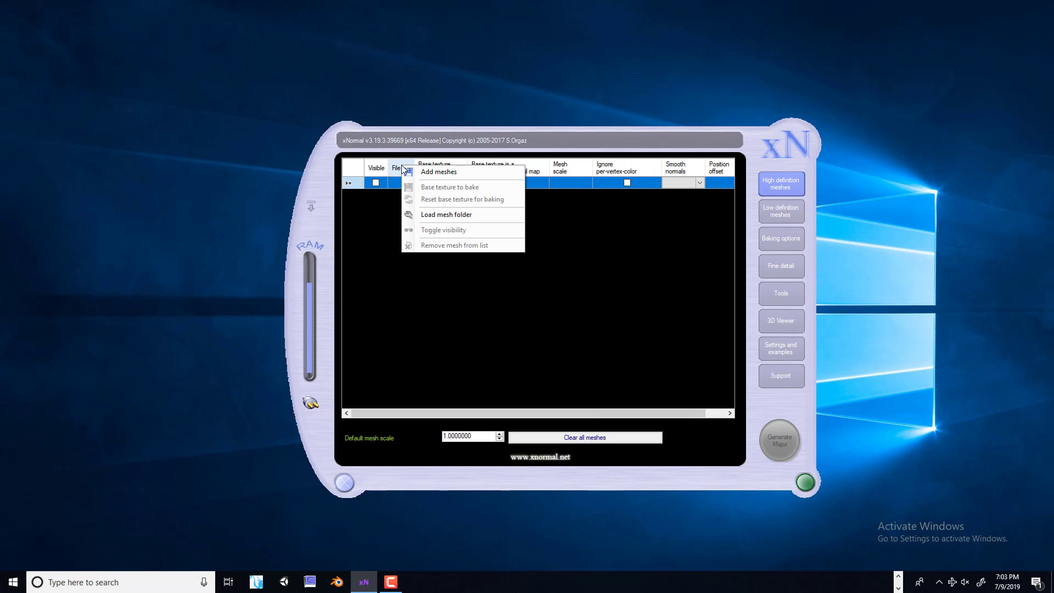
{"action": "left_click", "coordinate": [438, 174]}
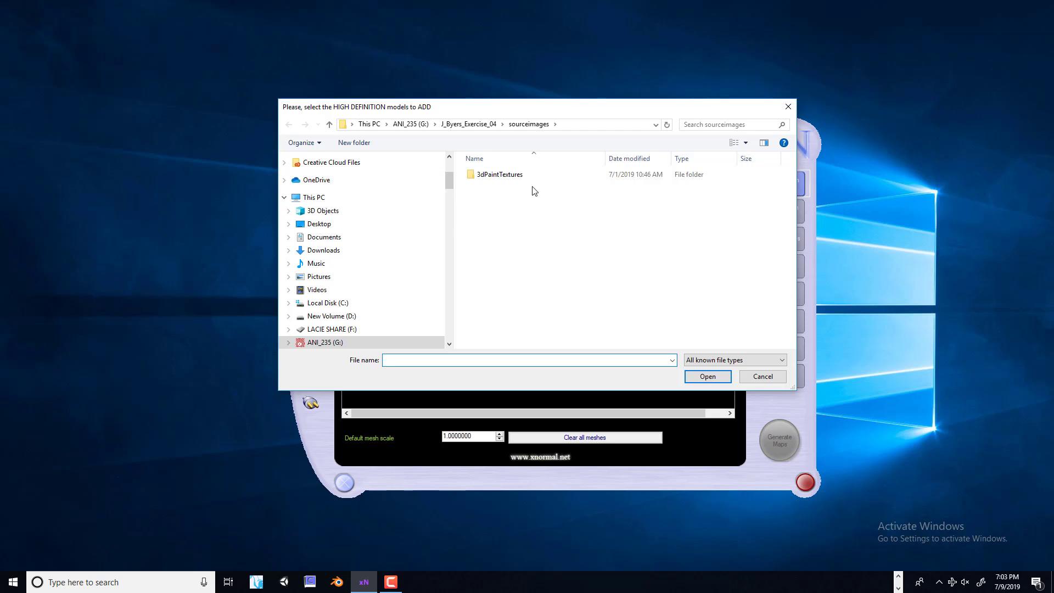
{"action": "left_click", "coordinate": [324, 342]}
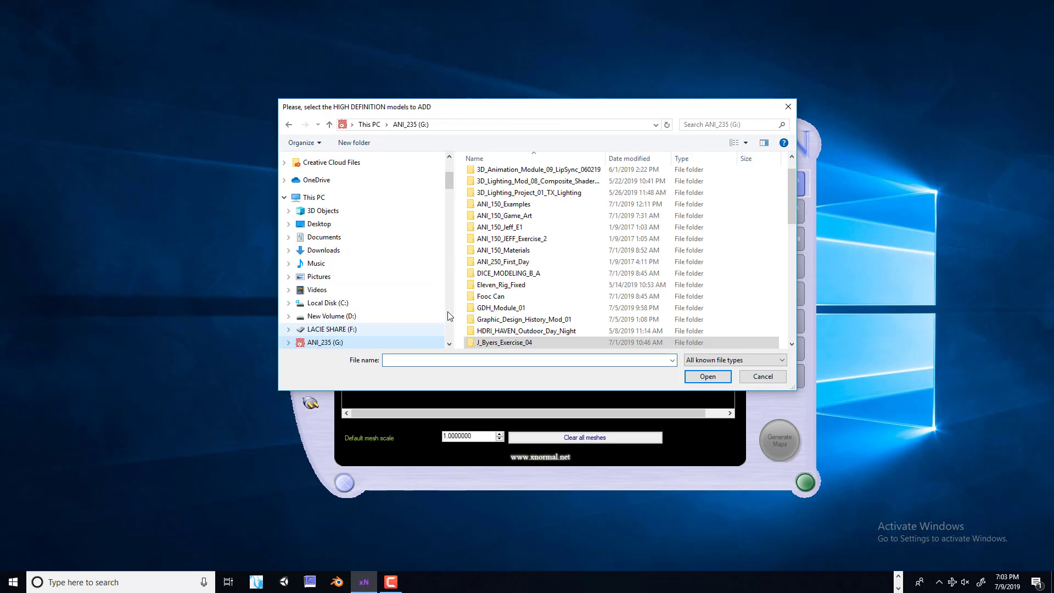
{"action": "scroll", "coordinate": [569, 243], "scroll_direction": "down", "scroll_amount": 4}
{"action": "double_click", "coordinate": [521, 205]}
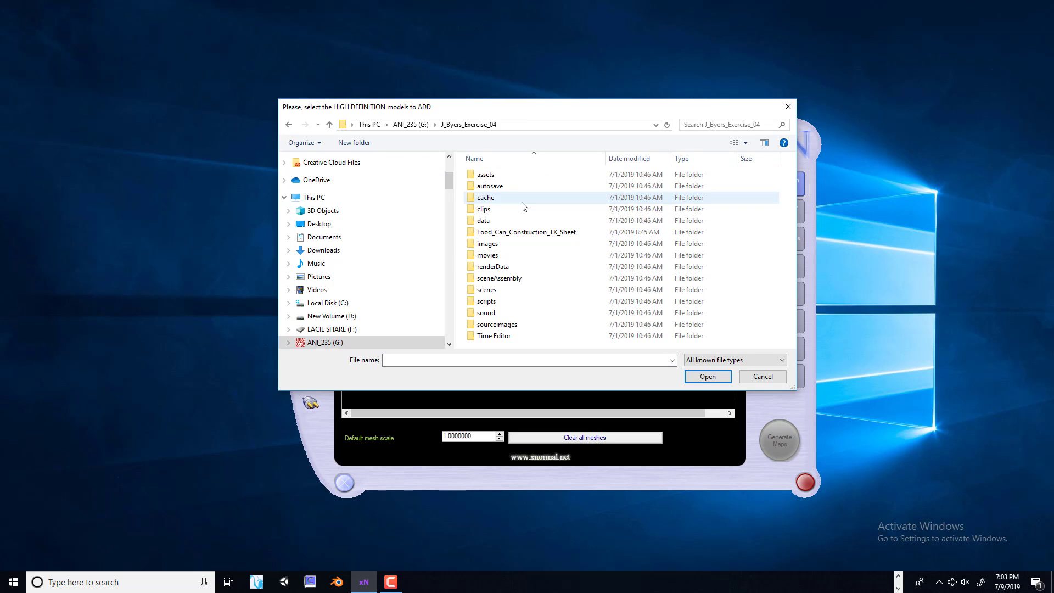
{"action": "double_click", "coordinate": [506, 325]}
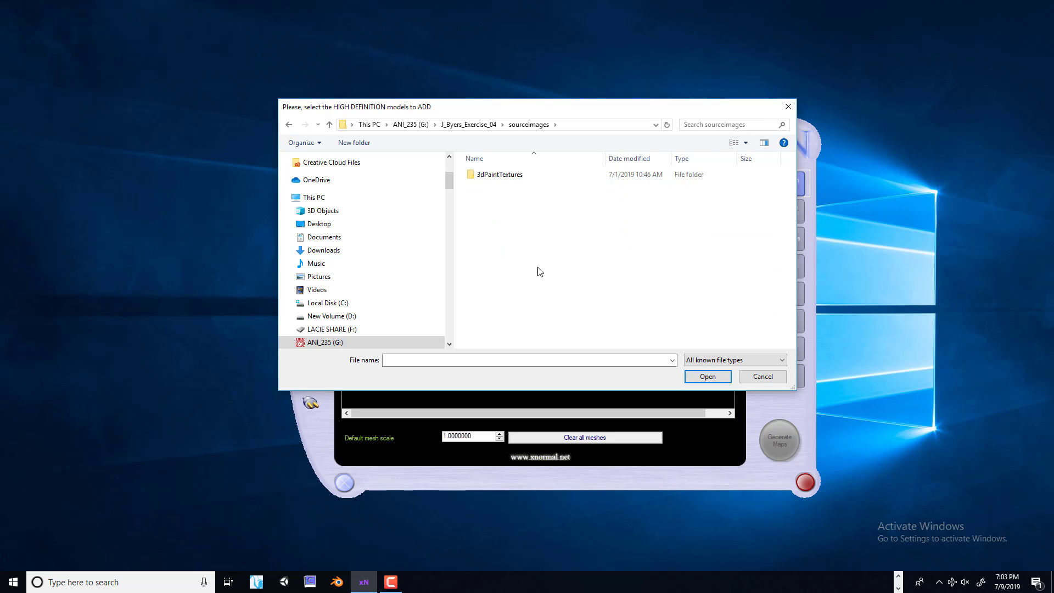
{"action": "left_click", "coordinate": [330, 124]}
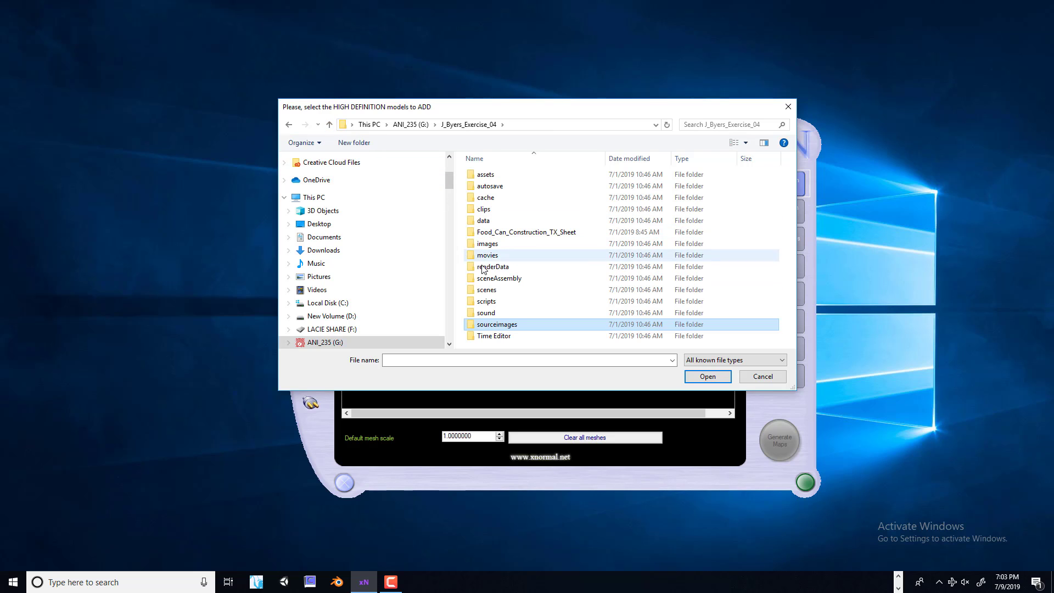
{"action": "double_click", "coordinate": [486, 293]}
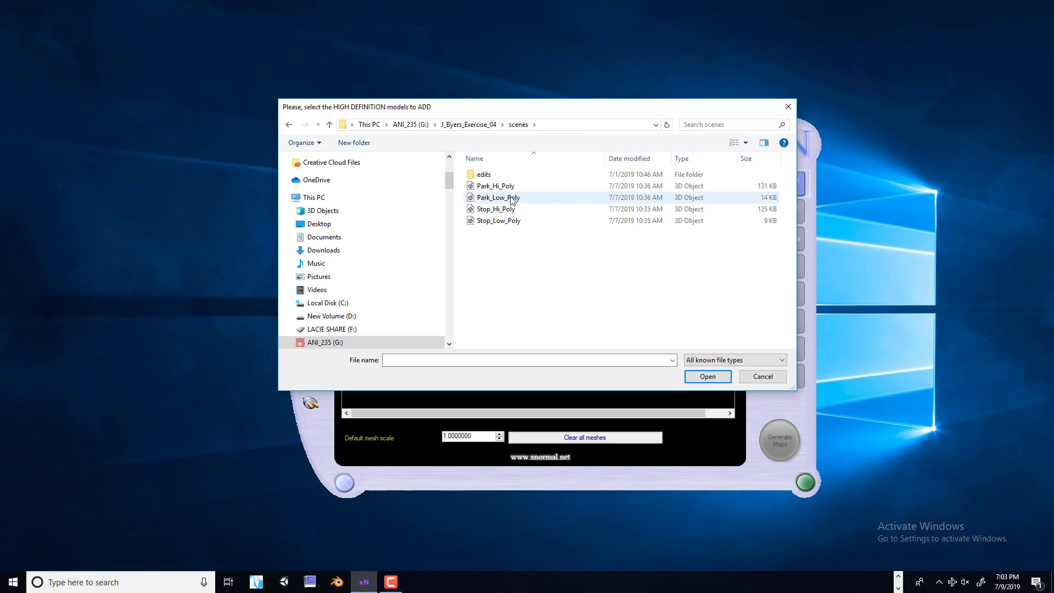
{"action": "left_click", "coordinate": [512, 188]}
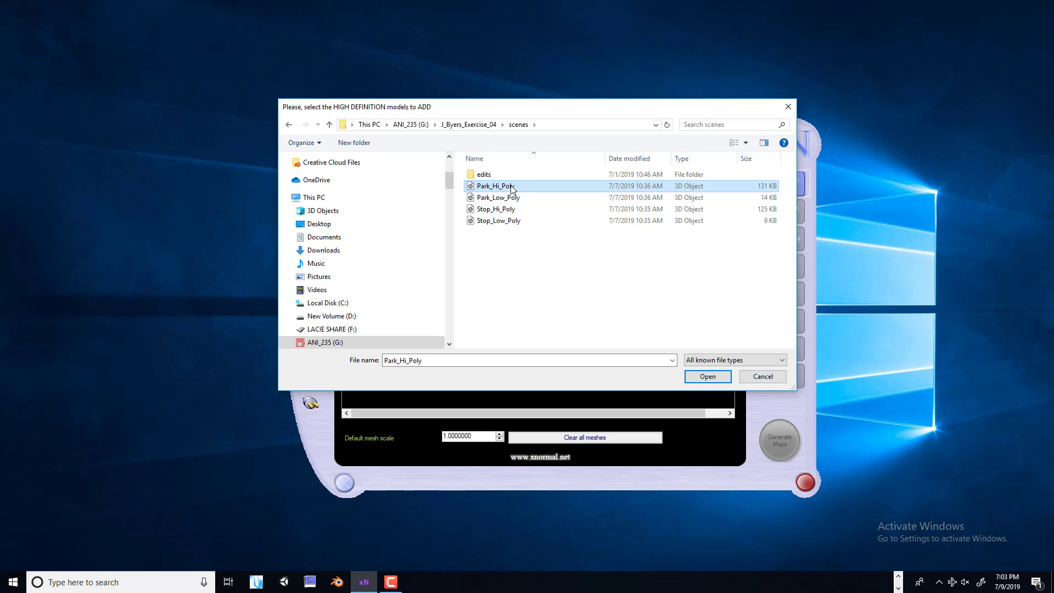
{"action": "left_click", "coordinate": [711, 377]}
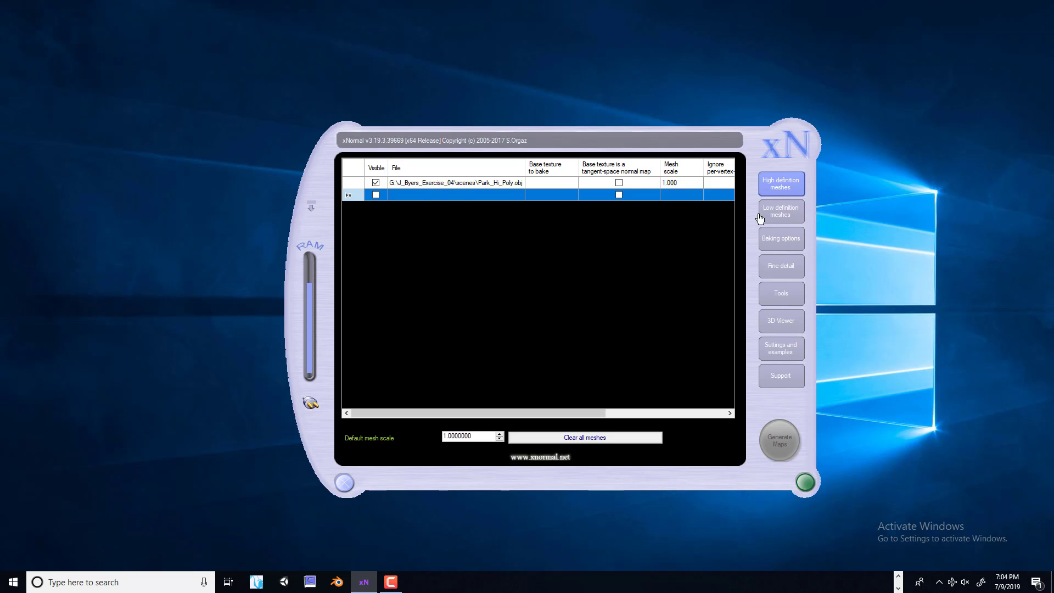
Replace the low definition mesh with Park_Low_Poly from the same scenes folder
{"action": "left_click", "coordinate": [780, 214]}
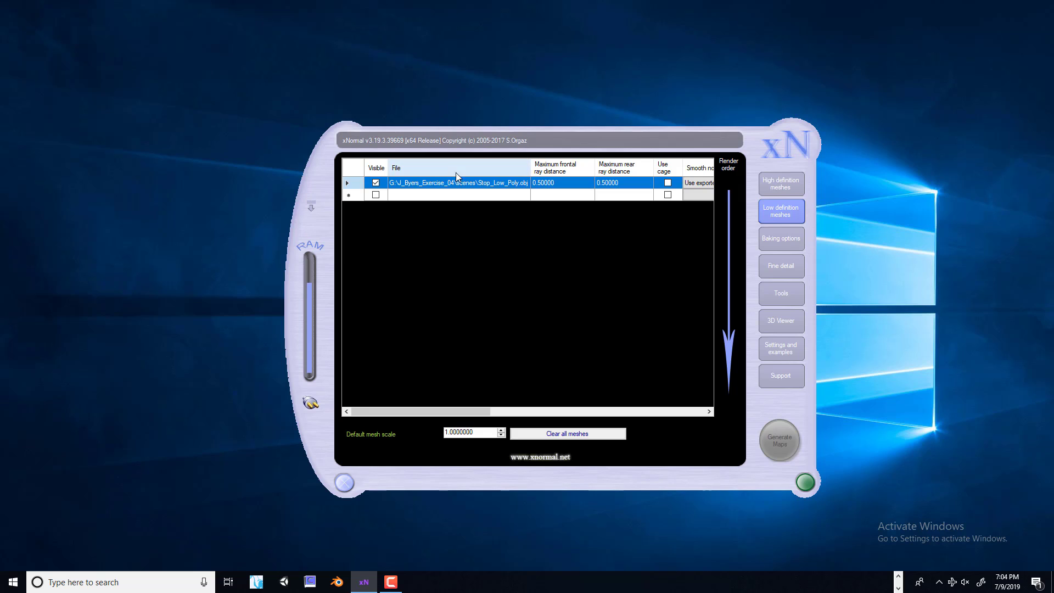
{"action": "right_click", "coordinate": [453, 170]}
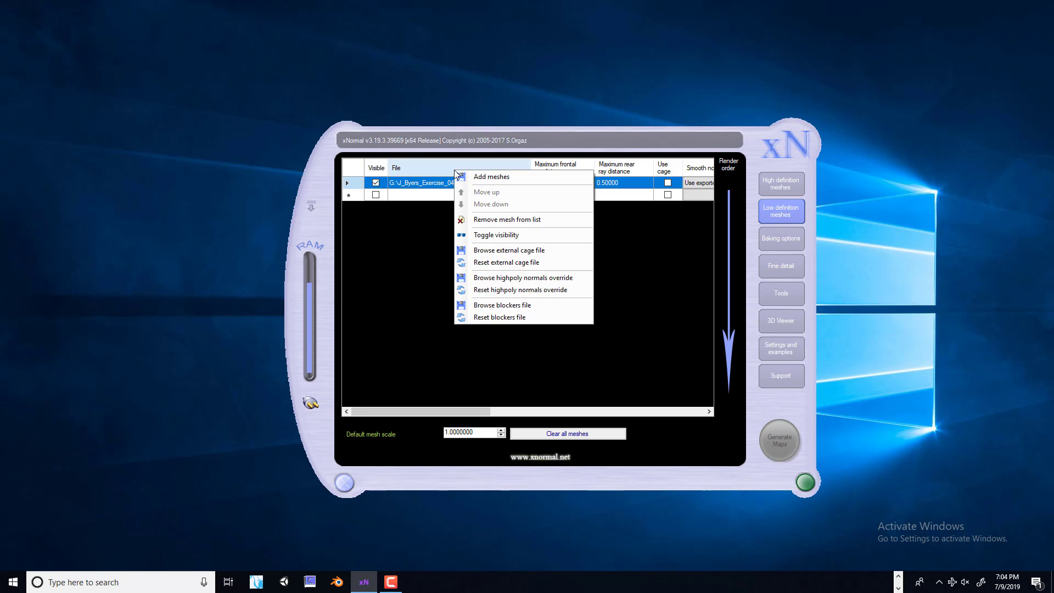
{"action": "left_click", "coordinate": [484, 220]}
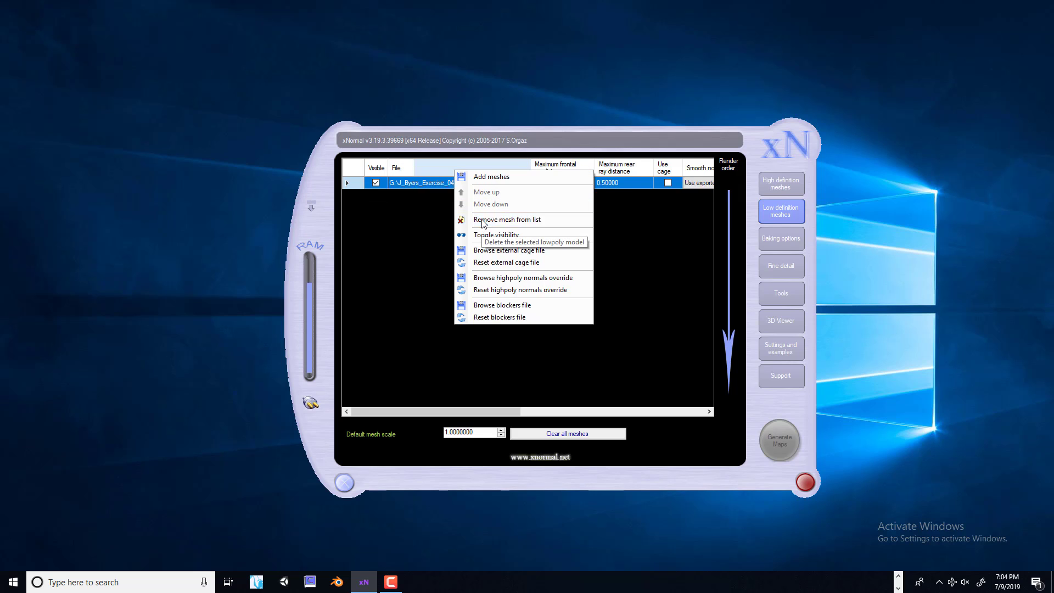
{"action": "right_click", "coordinate": [396, 170]}
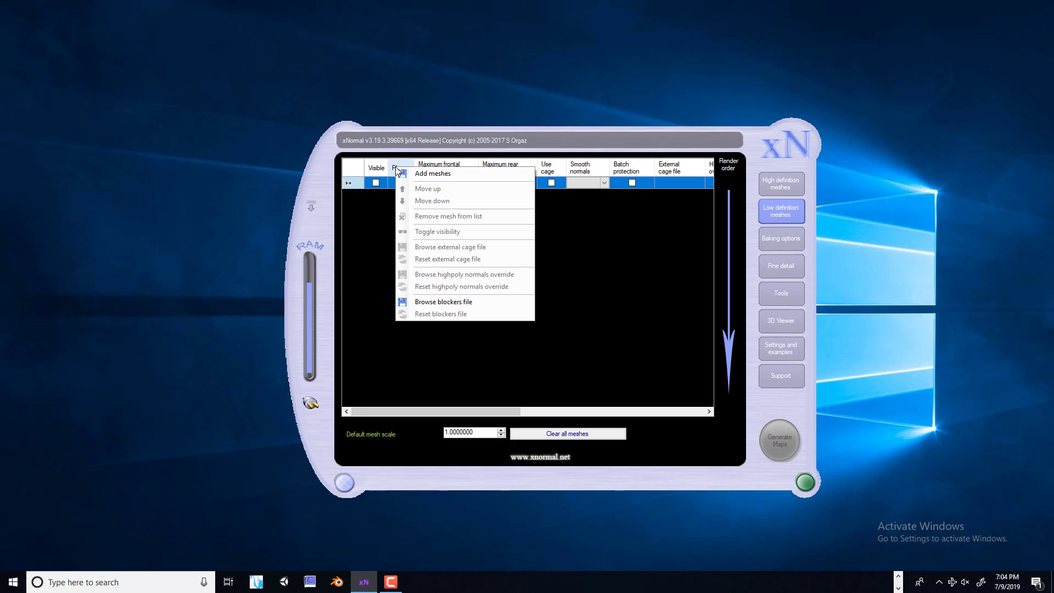
{"action": "left_click", "coordinate": [436, 175]}
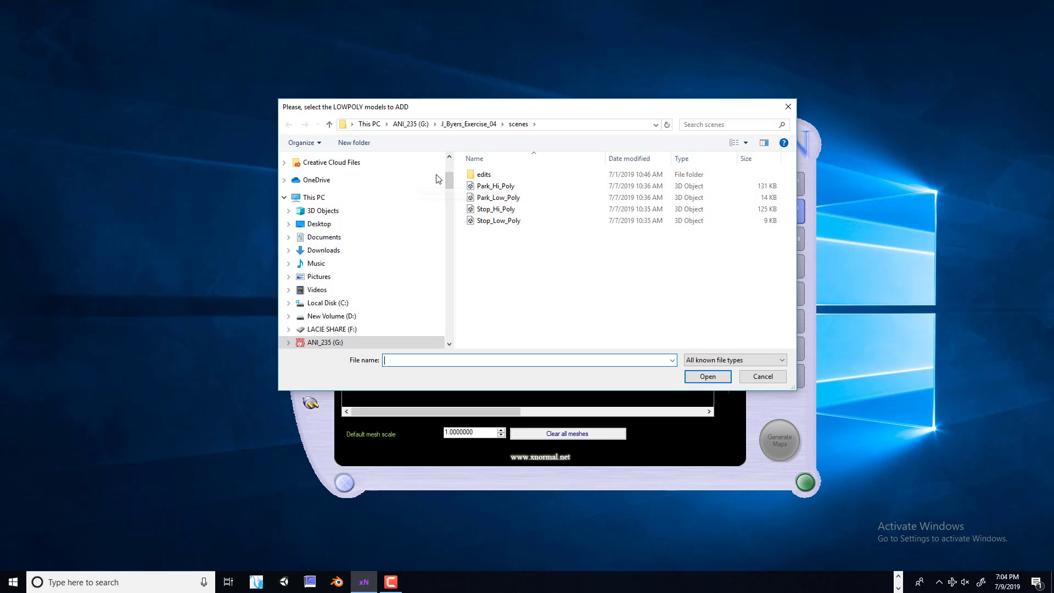
{"action": "left_click", "coordinate": [499, 198]}
{"action": "left_click", "coordinate": [707, 376]}
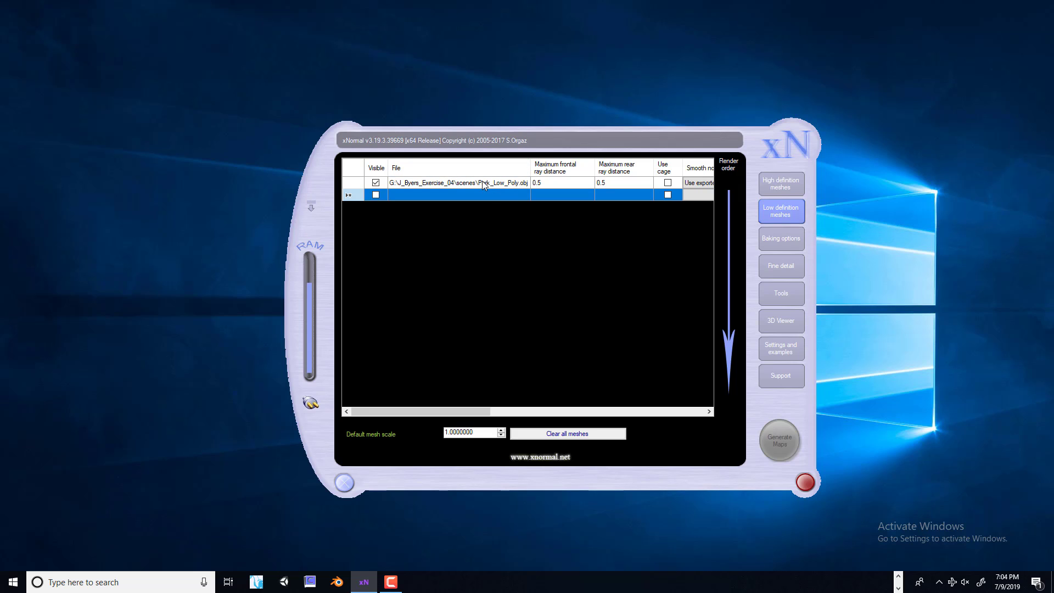
In the baking options, enable Normal map as the map to render and set antialiasing to 4x
{"action": "left_click", "coordinate": [786, 186]}
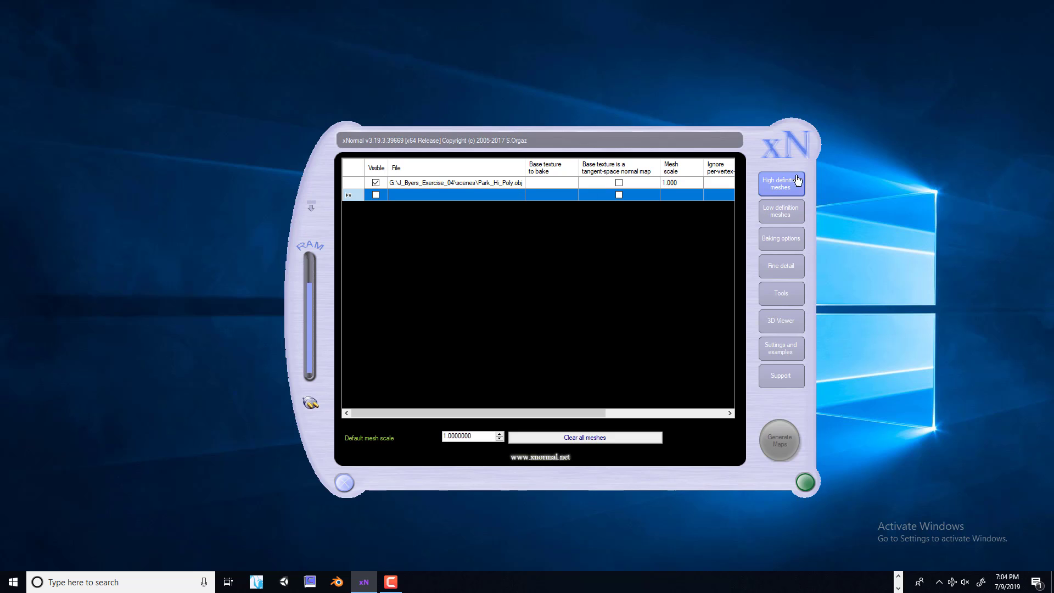
{"action": "left_click", "coordinate": [785, 241]}
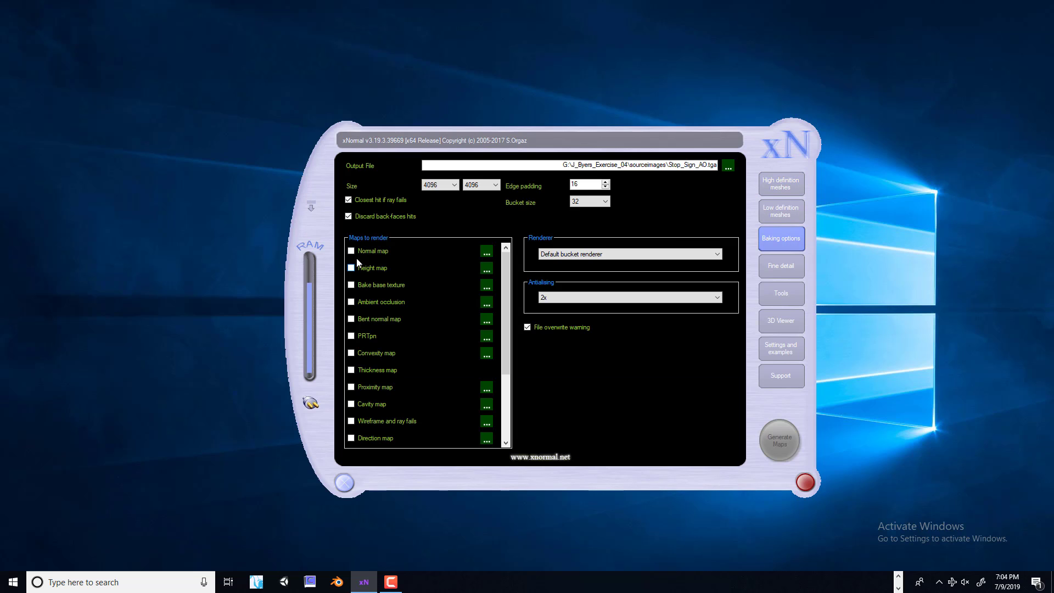
{"action": "left_click", "coordinate": [351, 252]}
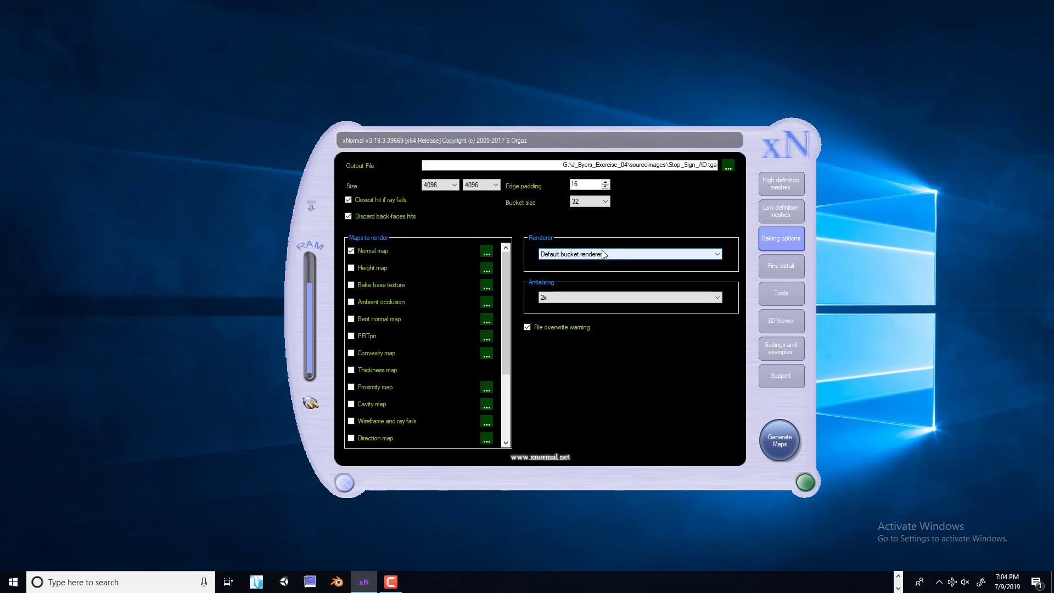
{"action": "left_click", "coordinate": [575, 297]}
{"action": "left_click", "coordinate": [569, 320]}
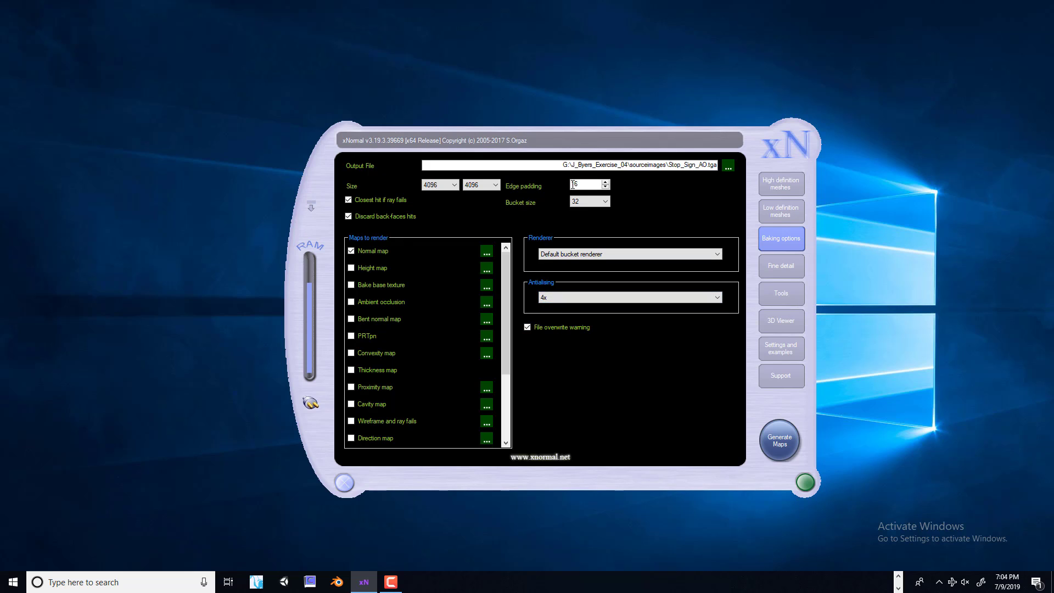
Set the output file to Parking_Sign_Normal in the J_Byers_Exercise_04 sourceimages folder
{"action": "left_click", "coordinate": [728, 166]}
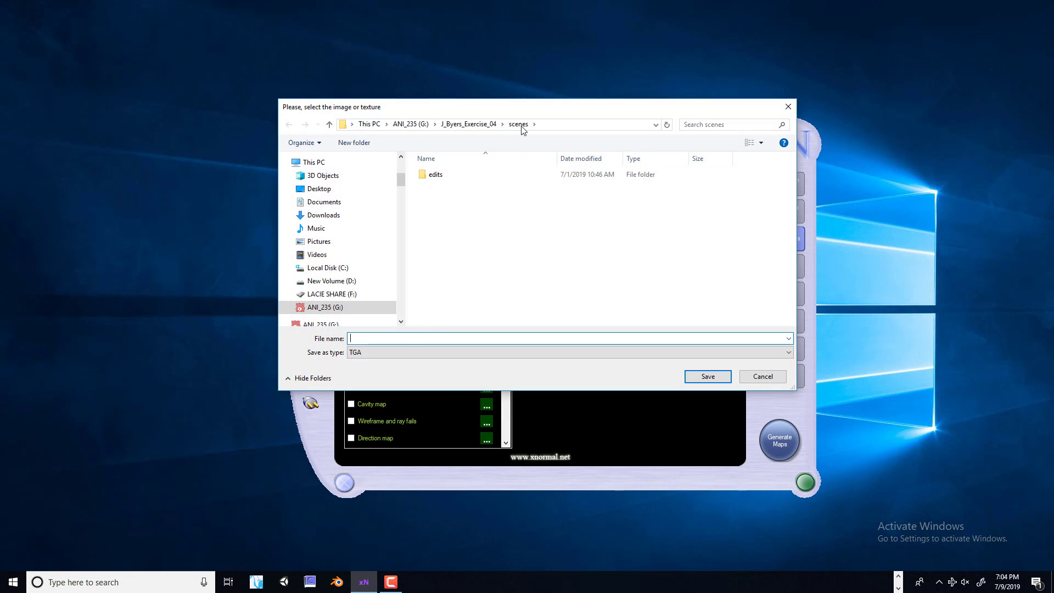
{"action": "left_click", "coordinate": [465, 124]}
{"action": "scroll", "coordinate": [492, 303], "scroll_direction": "down", "scroll_amount": 1}
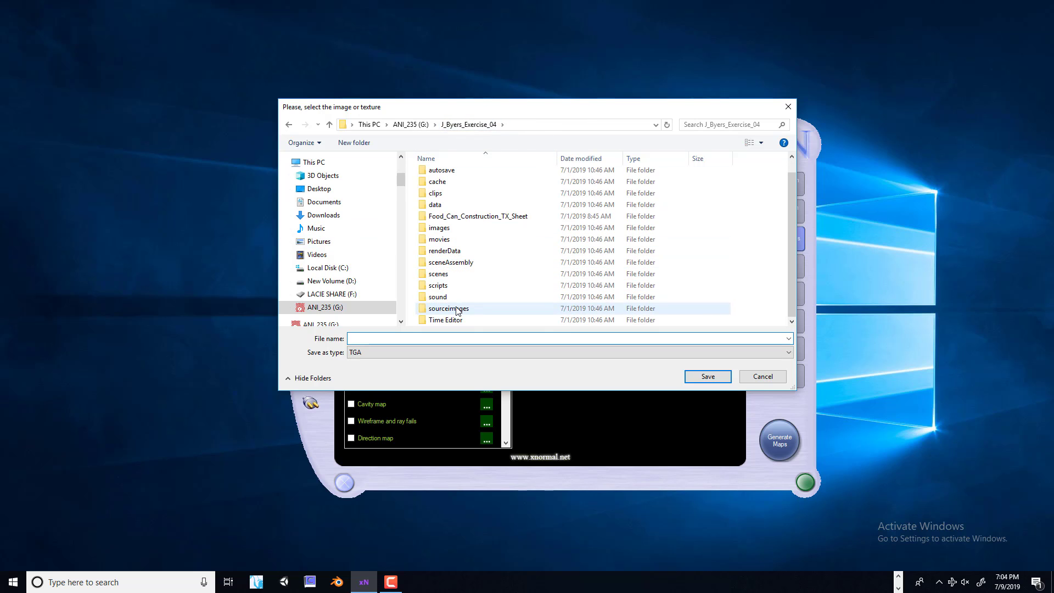
{"action": "double_click", "coordinate": [492, 305]}
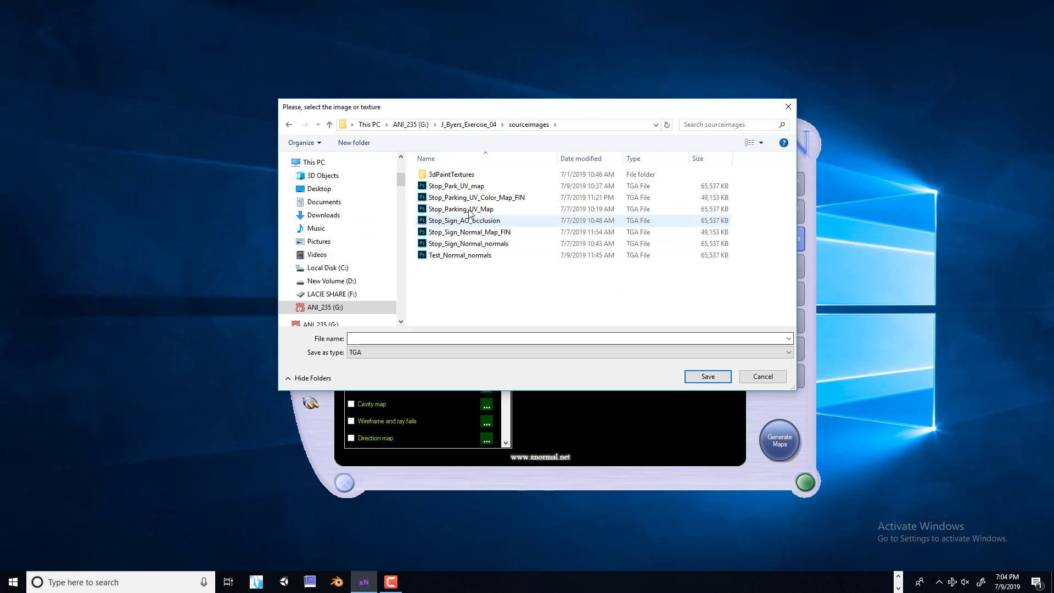
{"action": "left_click", "coordinate": [375, 337]}
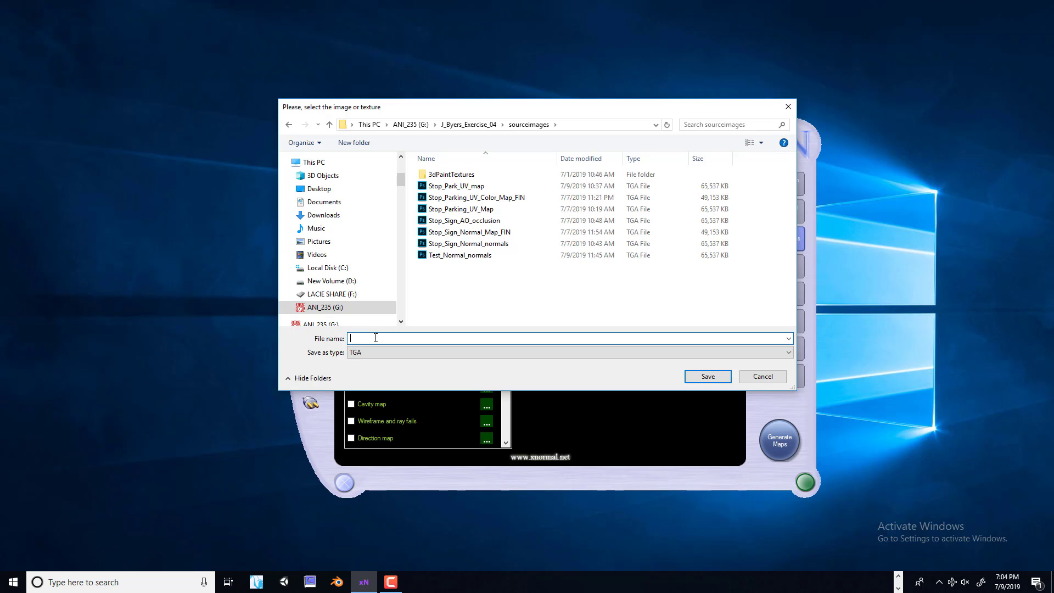
{"action": "type", "text": "Parking_Sign_Normal_"}
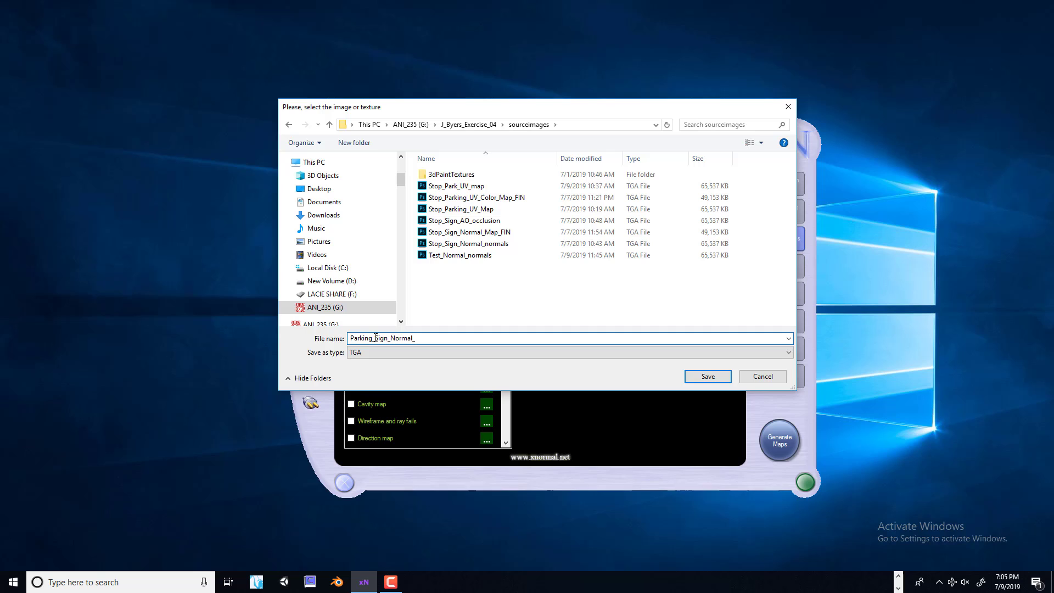
{"action": "key", "text": "BackSpace"}
{"action": "left_click", "coordinate": [702, 379]}
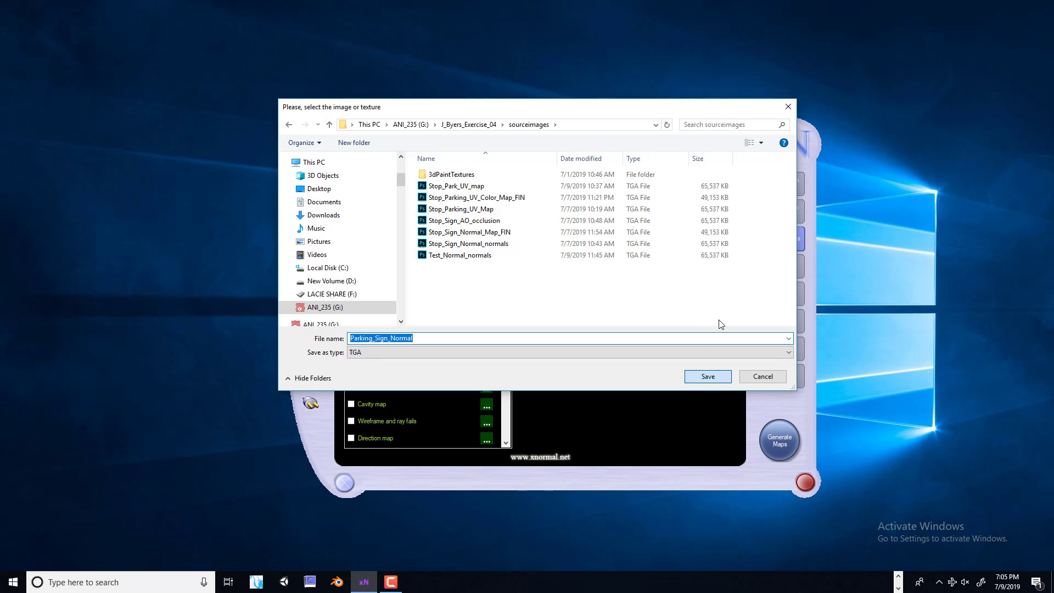
{"action": "left_click", "coordinate": [729, 375]}
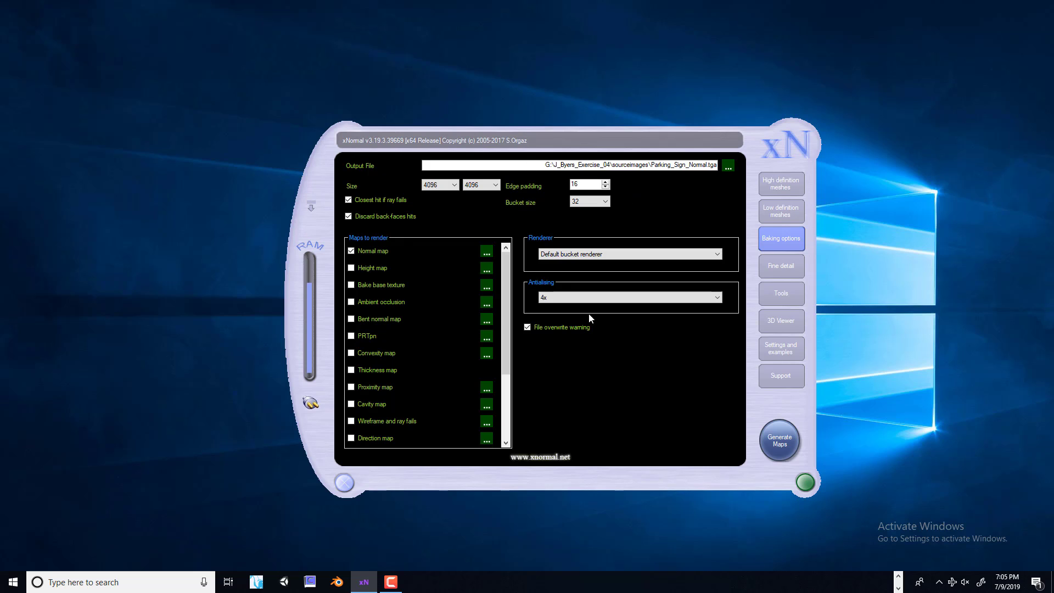
Generate the normal map and close the preview window
{"action": "left_click", "coordinate": [782, 447]}
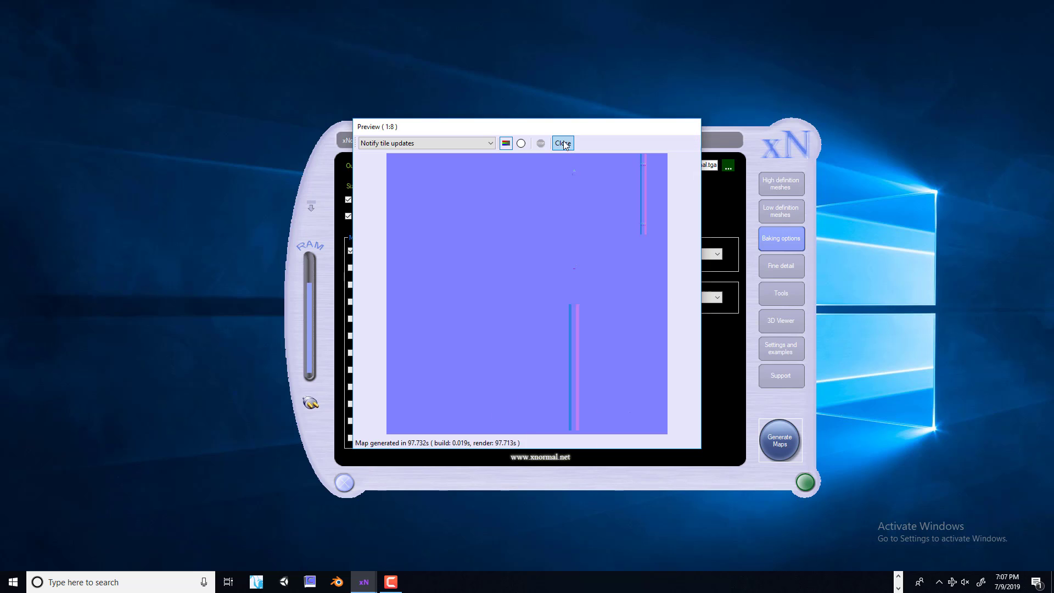
{"action": "left_click", "coordinate": [563, 144]}
Render only Ambient occlusion and set the output file to Parking_Sign_AO in the same sourceimages folder
{"action": "left_click", "coordinate": [350, 250]}
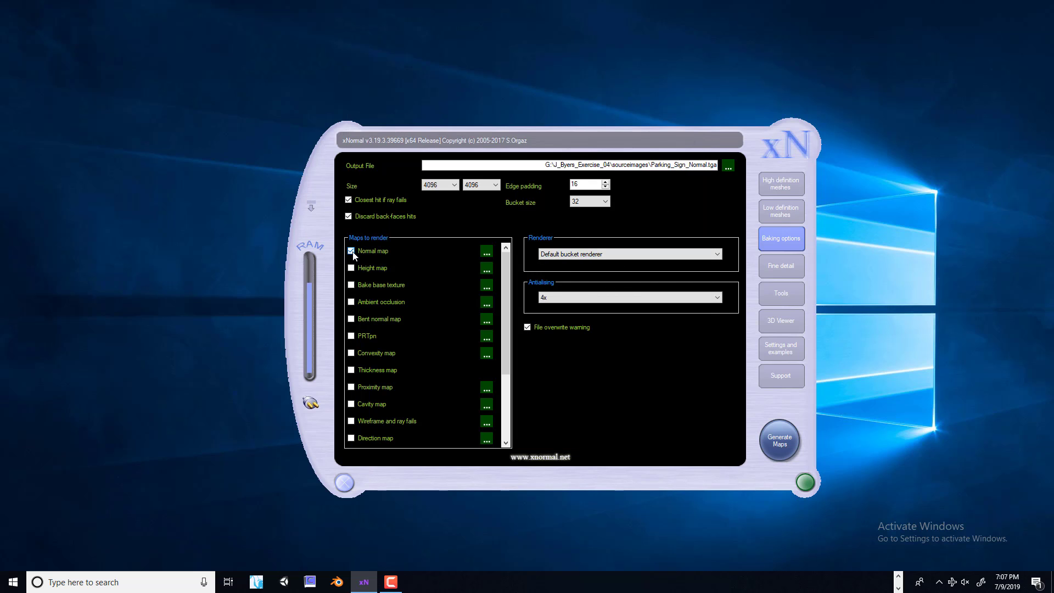
{"action": "left_click", "coordinate": [362, 302]}
{"action": "left_click", "coordinate": [728, 165]}
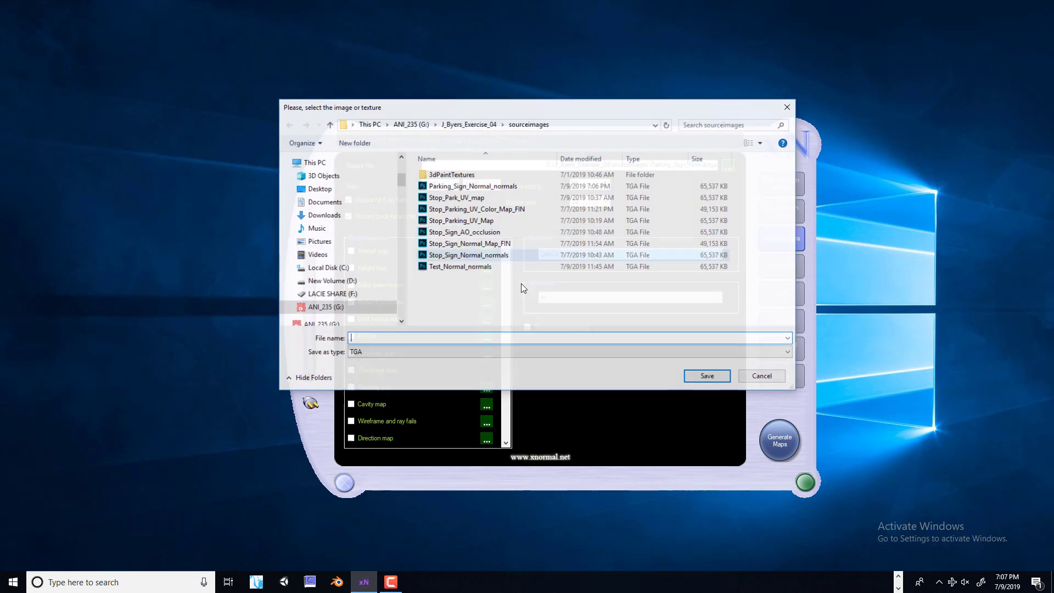
{"action": "left_click", "coordinate": [490, 187]}
{"action": "double_click", "coordinate": [390, 337]}
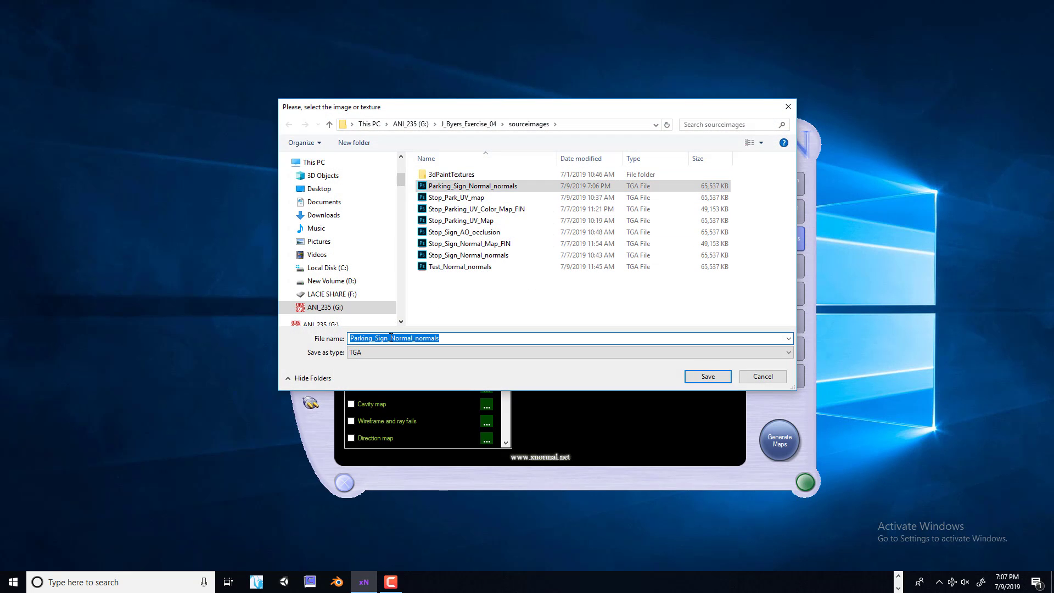
{"action": "left_click_drag", "start_coordinate": [391, 337], "coordinate": [505, 338]}
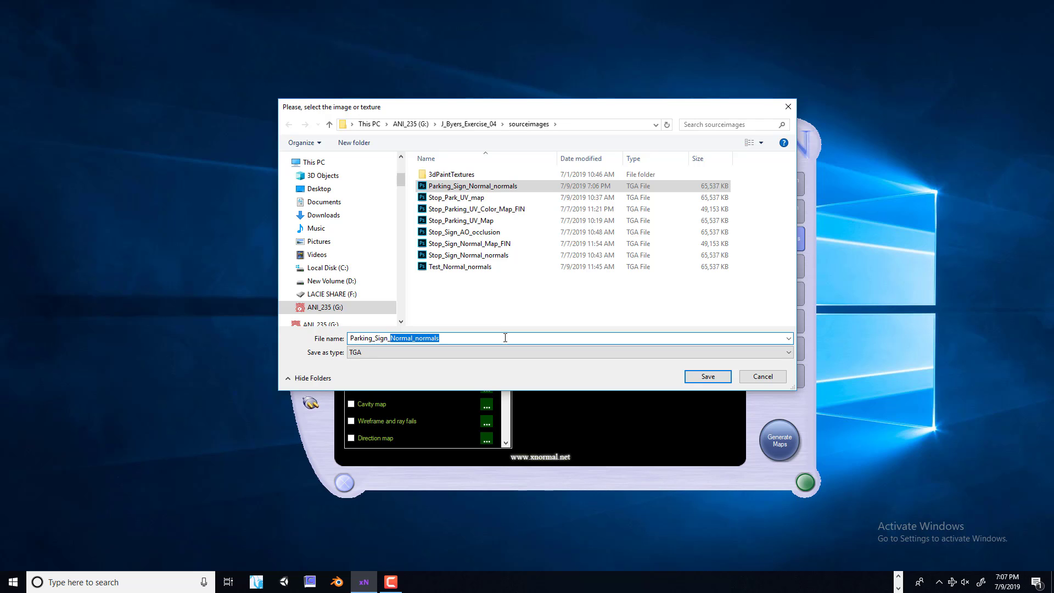
{"action": "type", "text": "AO"}
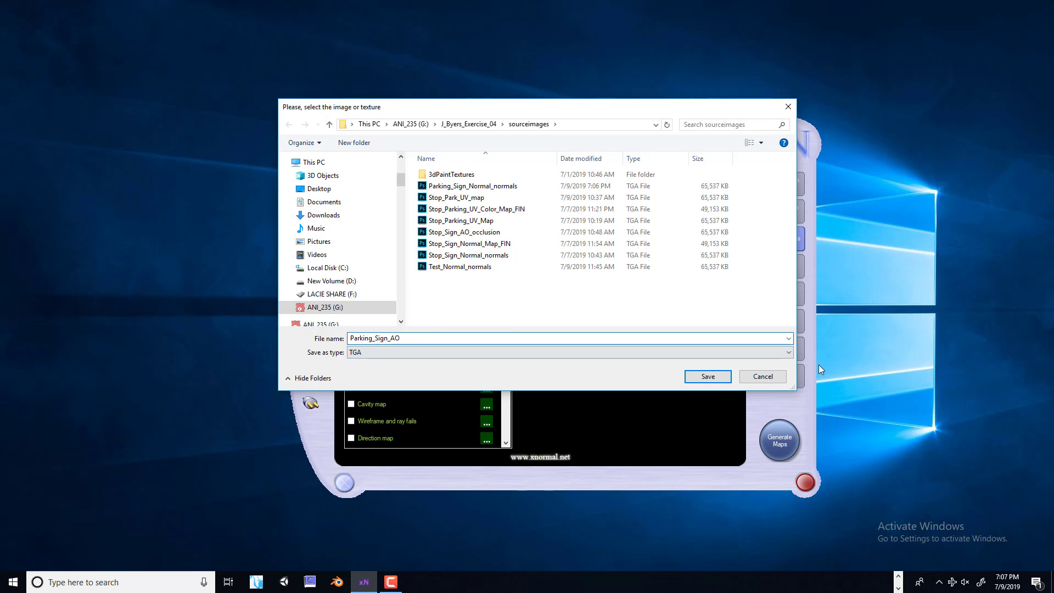
{"action": "left_click", "coordinate": [713, 376]}
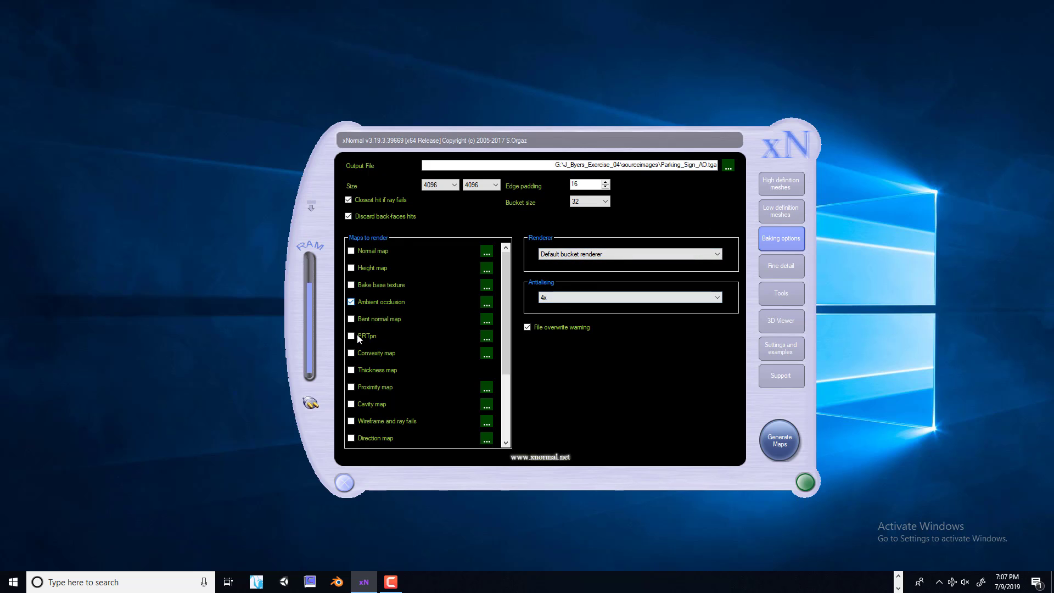
Set antialiasing to 2x, generate the ambient occlusion map, and close xNormal
{"action": "left_click", "coordinate": [559, 302]}
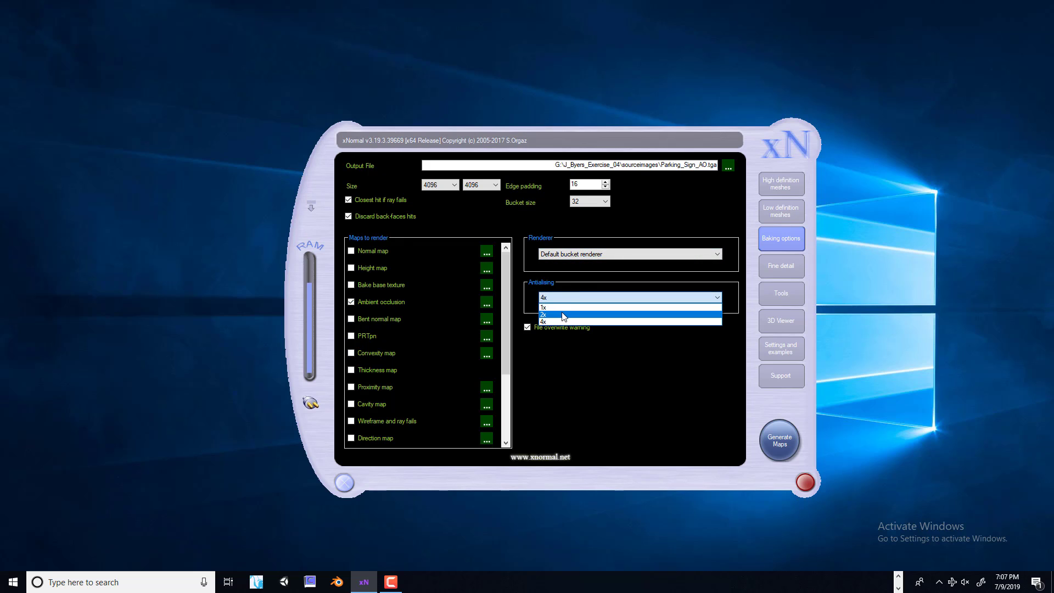
{"action": "left_click", "coordinate": [560, 313]}
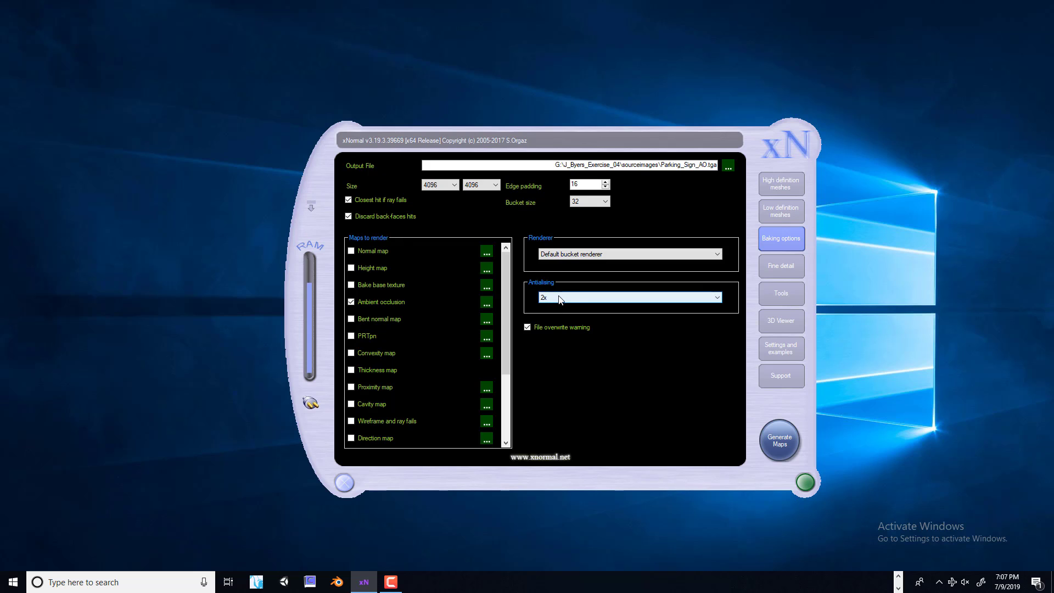
{"action": "left_click", "coordinate": [779, 439]}
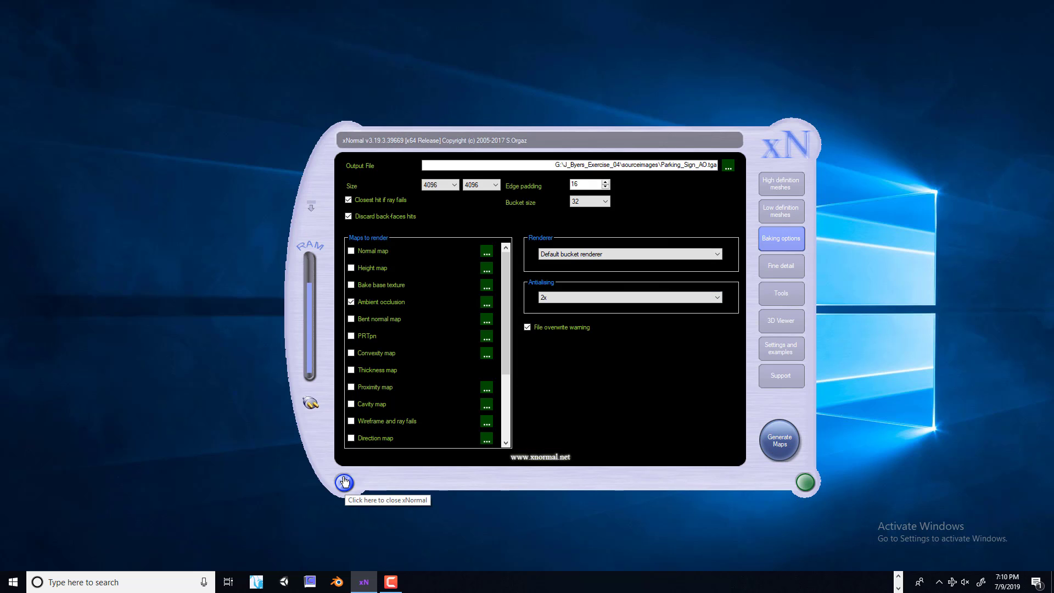
{"action": "left_click", "coordinate": [344, 481]}
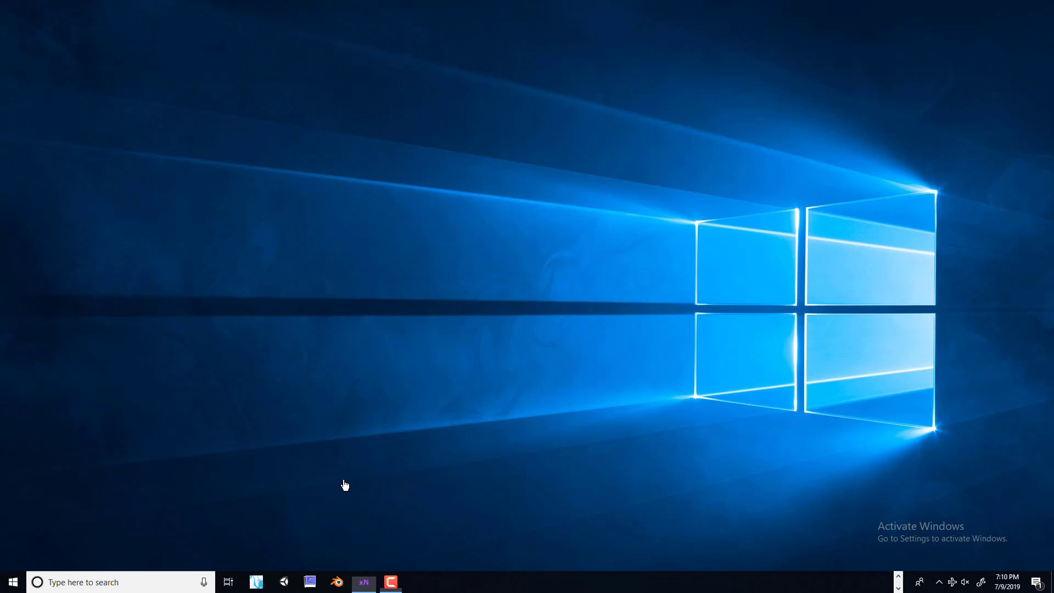
Switch to Photoshop and open Parking_Sign_AO_occlusion and Parking_Sign_Normal_normals from the sourceimages folder
{"action": "left_click", "coordinate": [899, 575]}
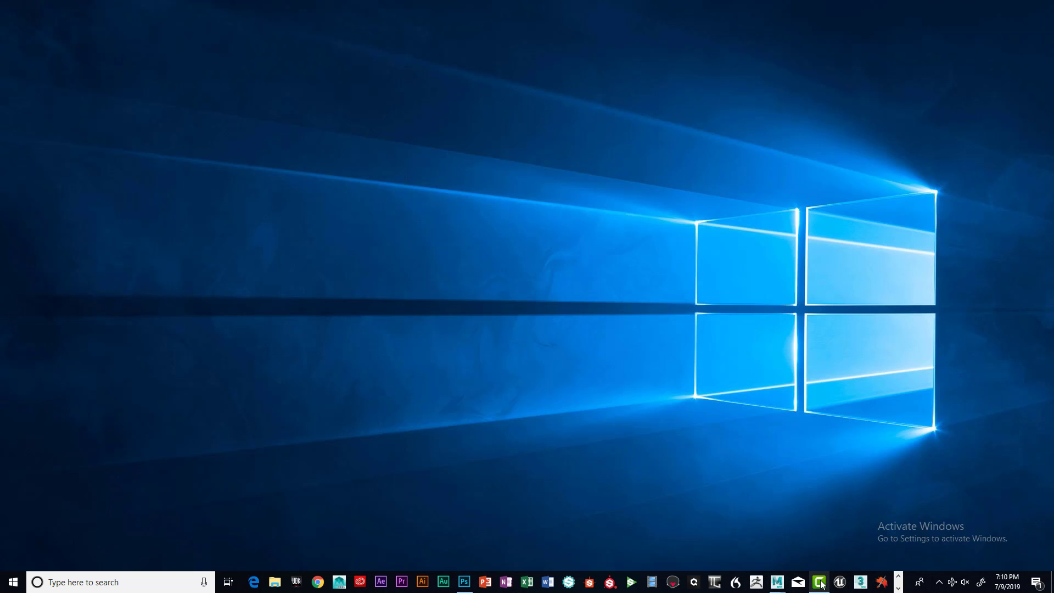
{"action": "left_click", "coordinate": [472, 582]}
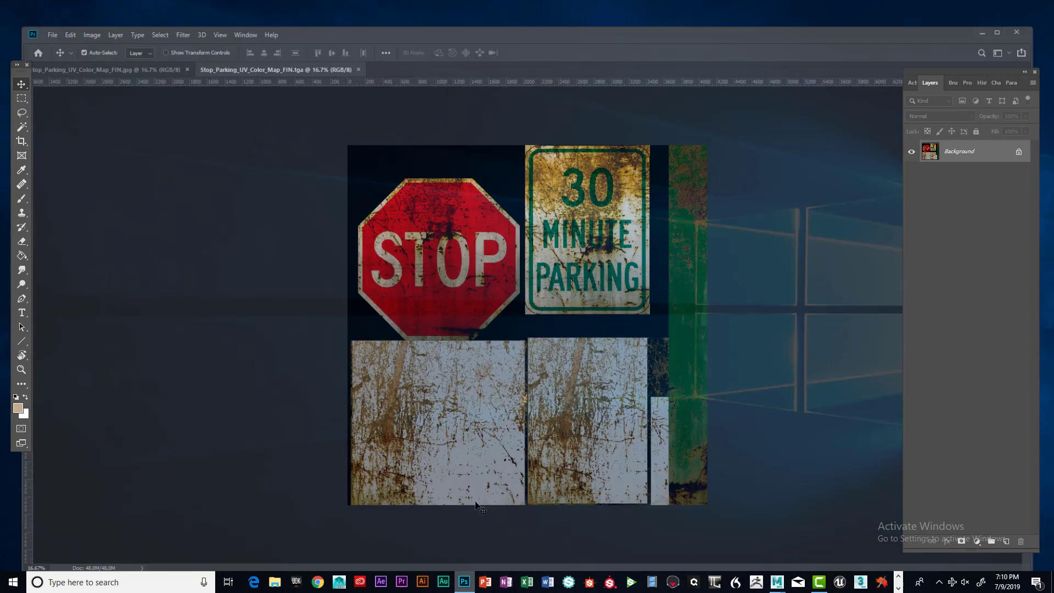
{"action": "left_click", "coordinate": [31, 8]}
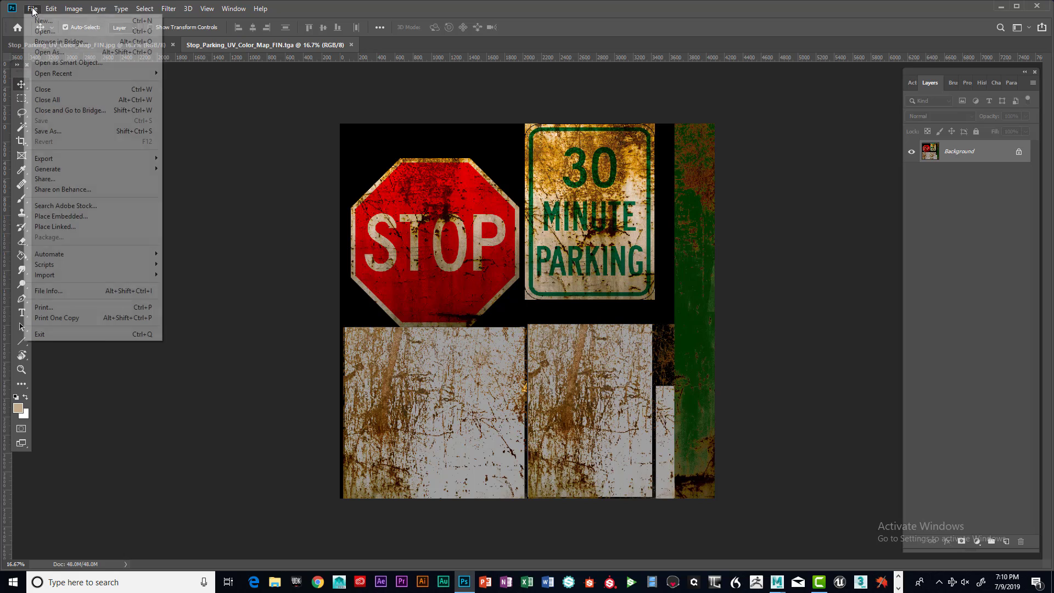
{"action": "left_click", "coordinate": [44, 40]}
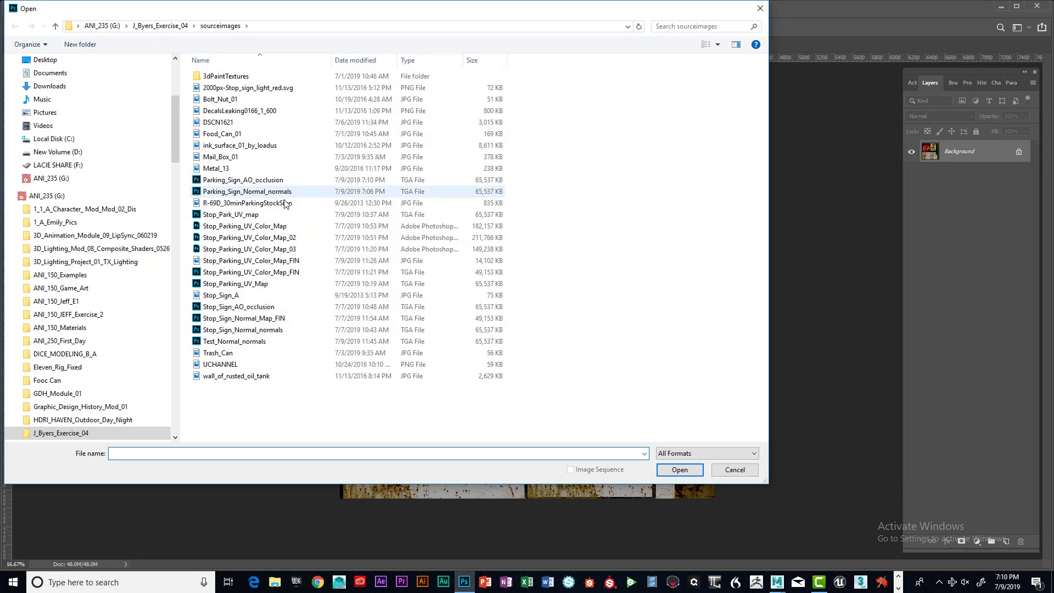
{"action": "left_click", "coordinate": [259, 309]}
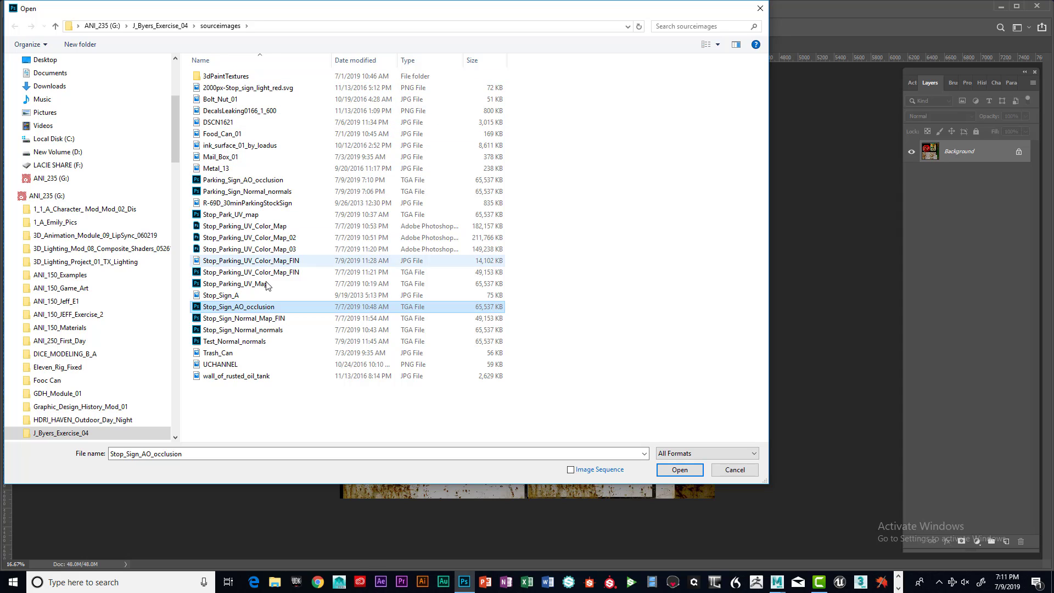
{"action": "left_click", "coordinate": [267, 183]}
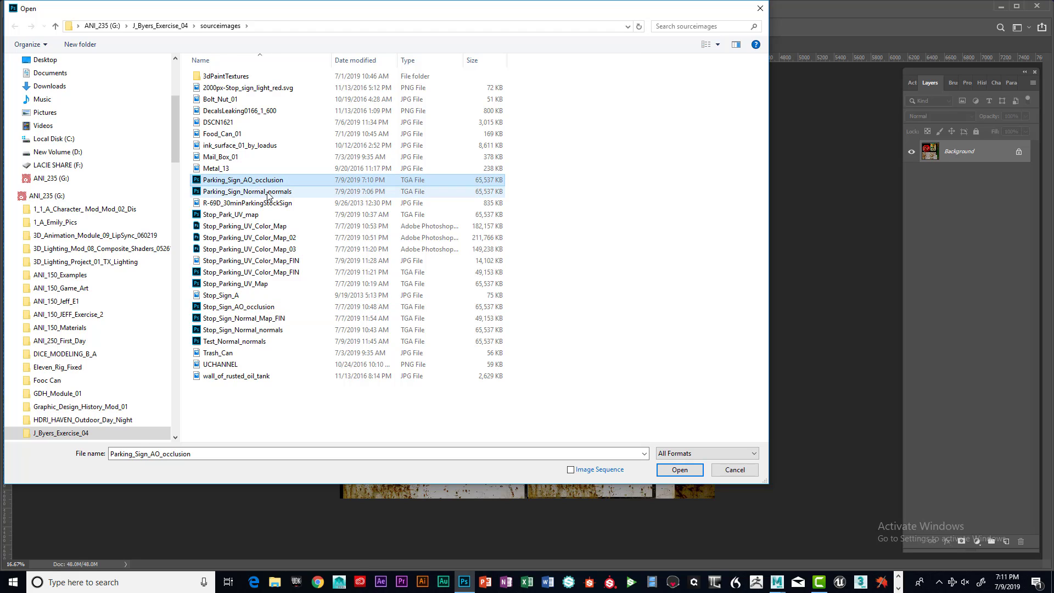
{"action": "left_click", "coordinate": [269, 196], "text": "ctrl"}
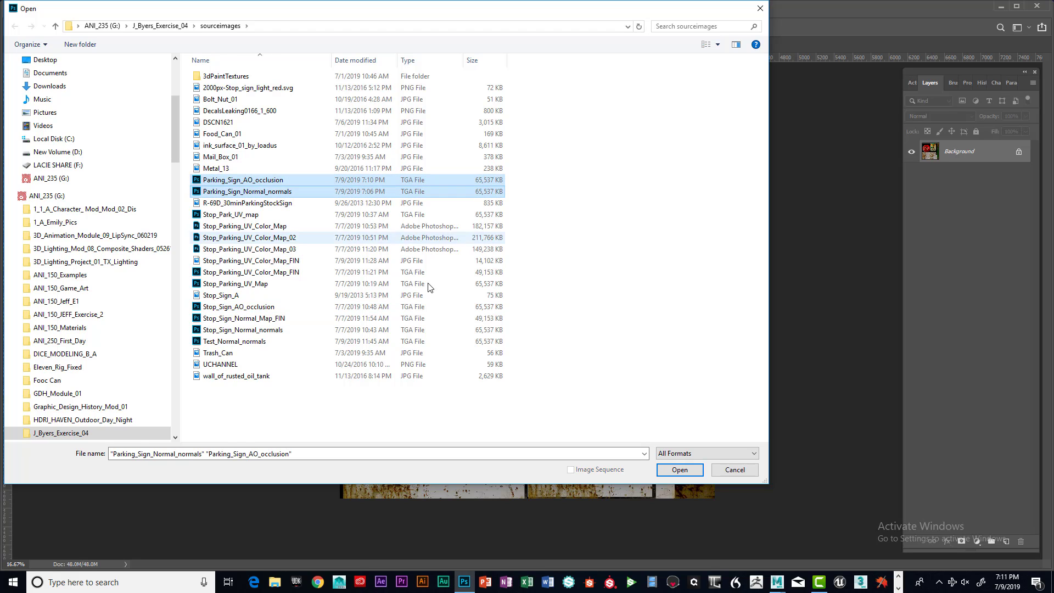
{"action": "left_click", "coordinate": [680, 470]}
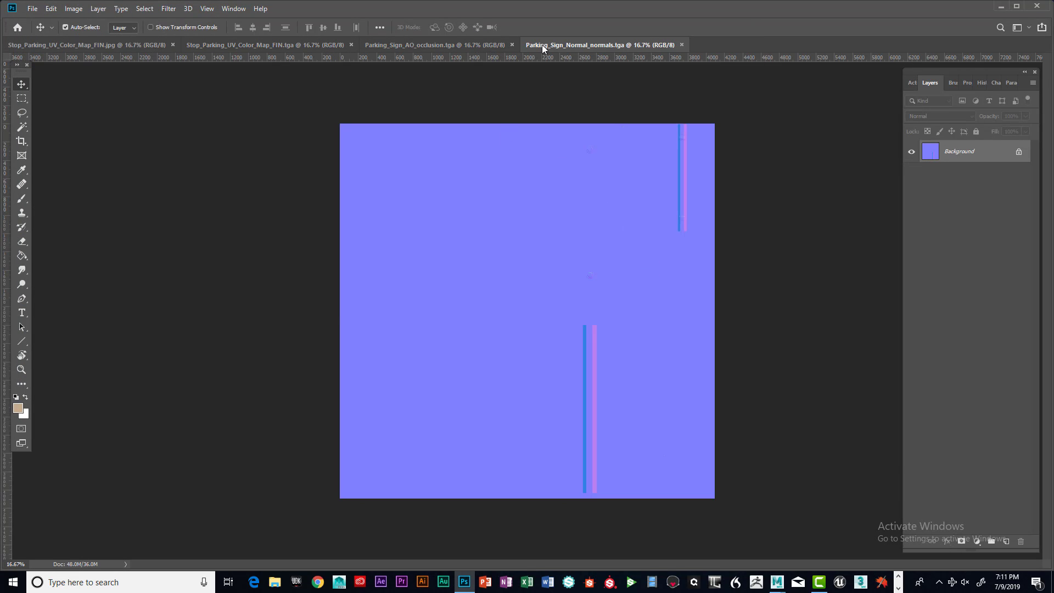
Switch between the parking sign normal and AO documents to inspect each map
{"action": "left_click", "coordinate": [473, 42]}
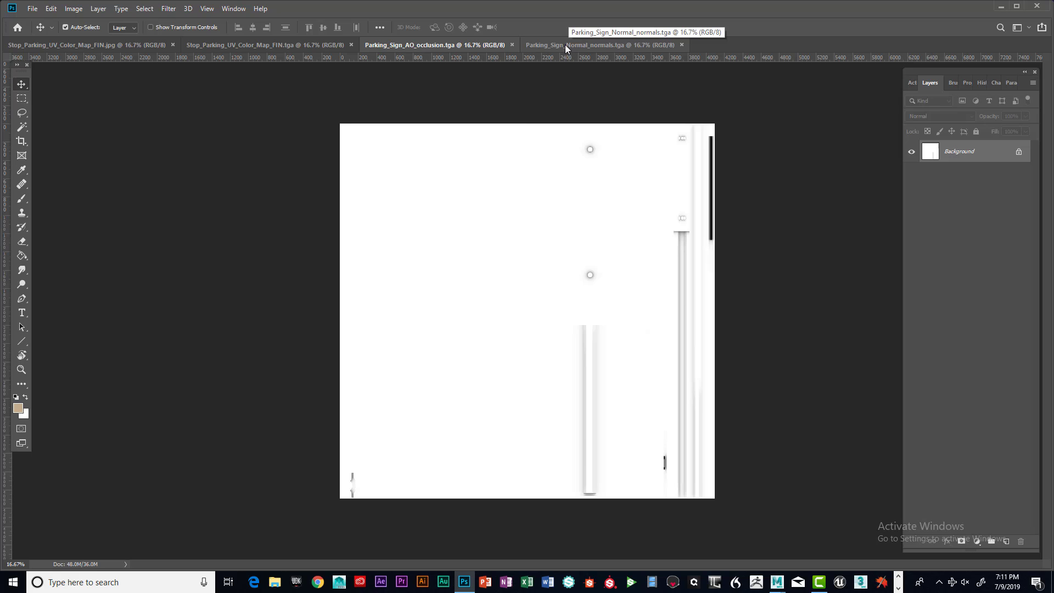
{"action": "left_click", "coordinate": [564, 45]}
{"action": "left_click", "coordinate": [461, 45]}
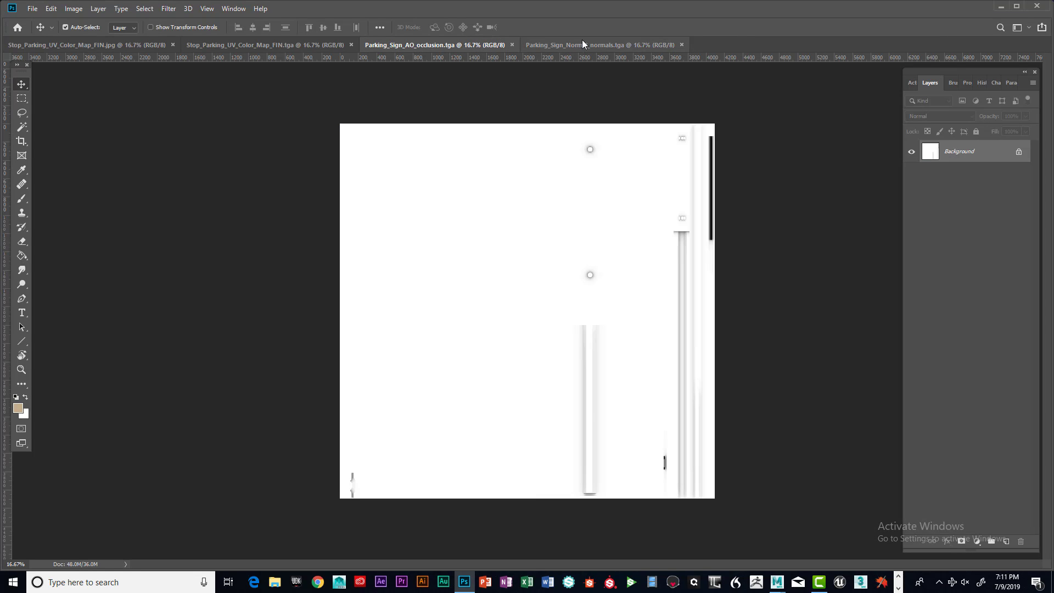
{"action": "left_click", "coordinate": [568, 45]}
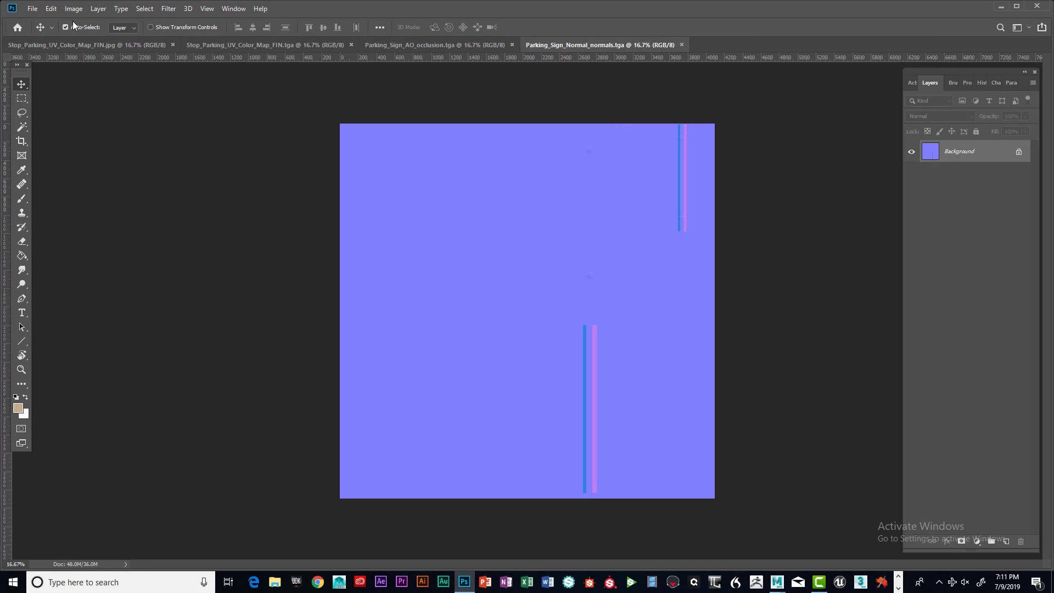
{"action": "left_click", "coordinate": [461, 41]}
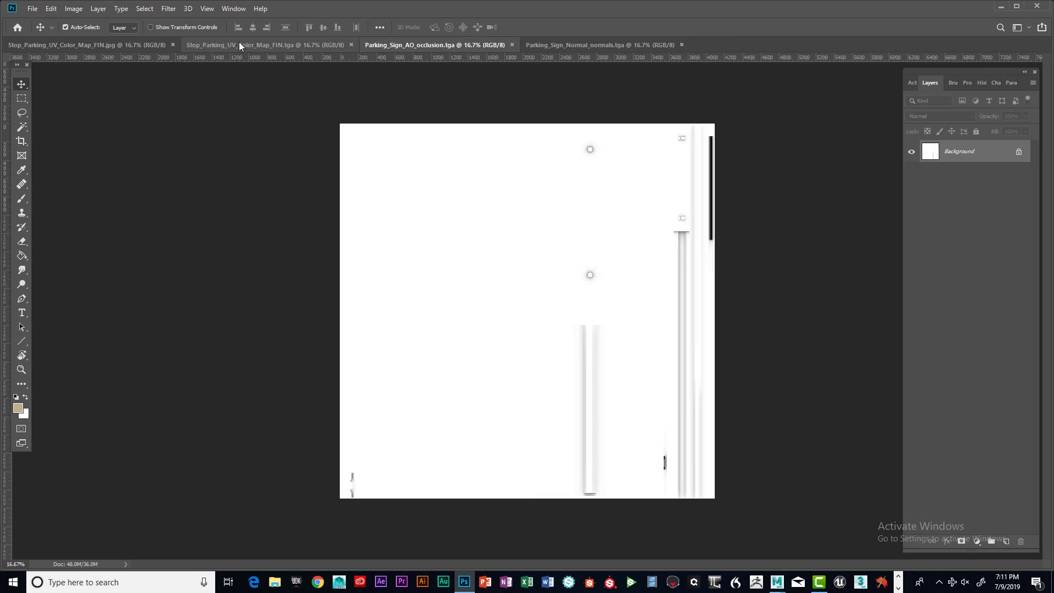
Float the Parking_Sign_AO_occlusion document as a separate window over the colour map
{"action": "left_click_drag", "start_coordinate": [411, 44], "coordinate": [630, 170]}
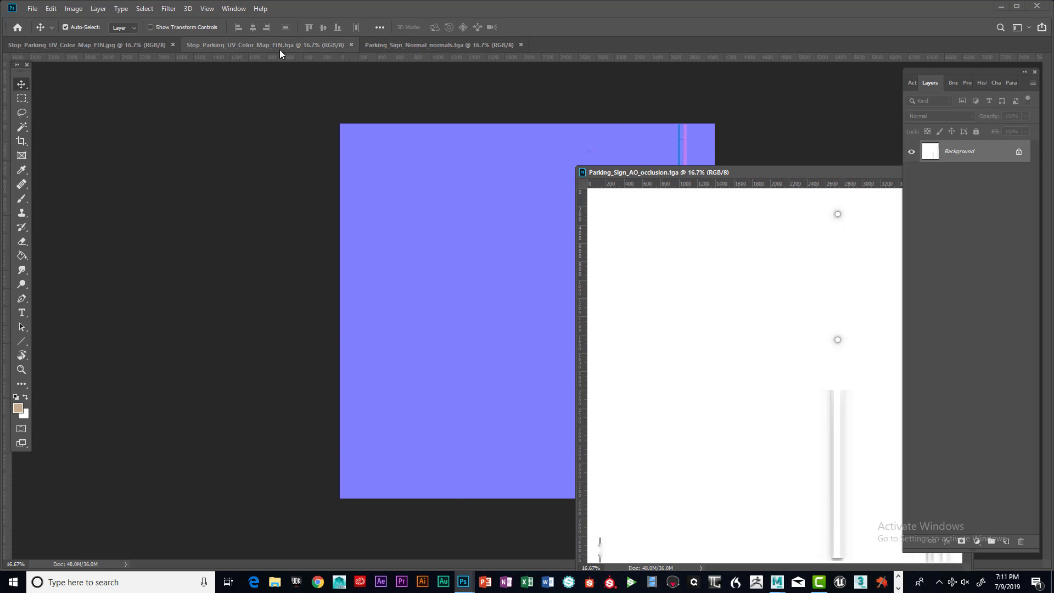
{"action": "left_click", "coordinate": [272, 45]}
{"action": "left_click_drag", "start_coordinate": [655, 174], "coordinate": [707, 189]}
{"action": "left_click_drag", "start_coordinate": [616, 193], "coordinate": [532, 171]}
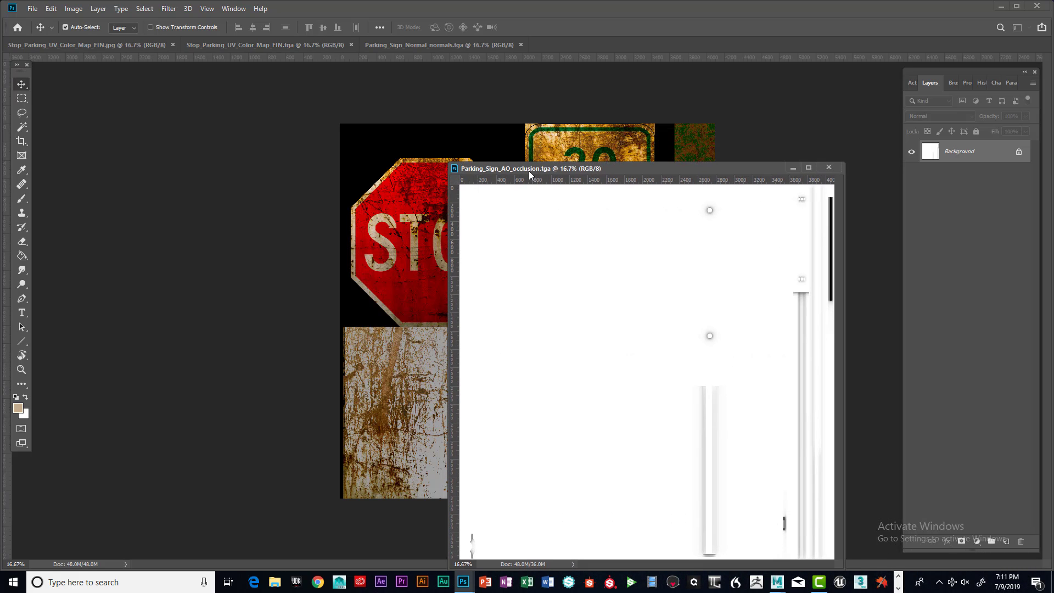
Open Stop_Sign_AO_occlusion and Stop_Sign_Normal_Map_FIN from the sourceimages folder
{"action": "left_click", "coordinate": [33, 9]}
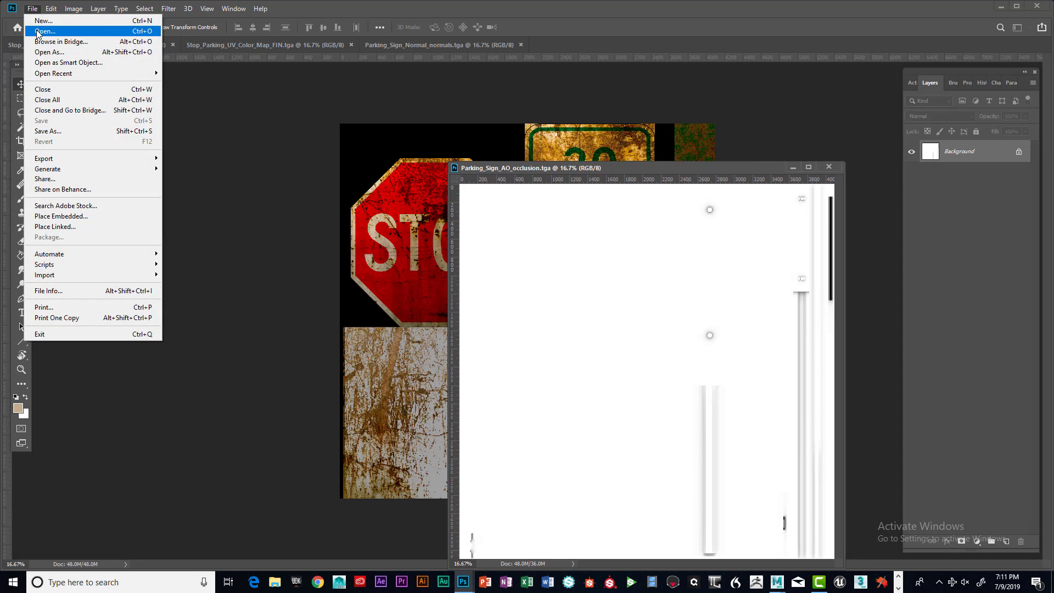
{"action": "left_click", "coordinate": [40, 31]}
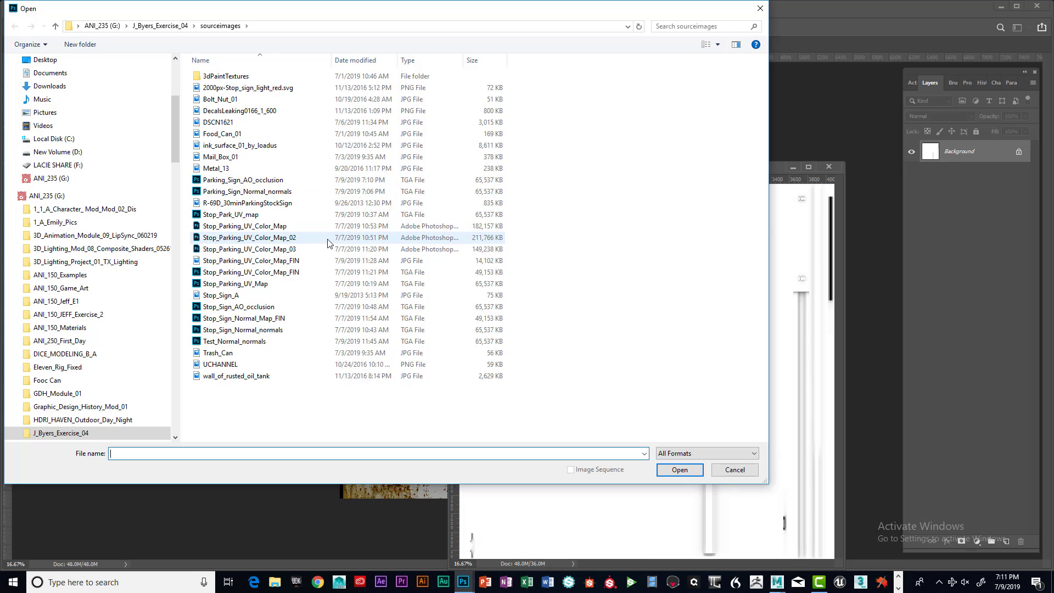
{"action": "left_click", "coordinate": [260, 307]}
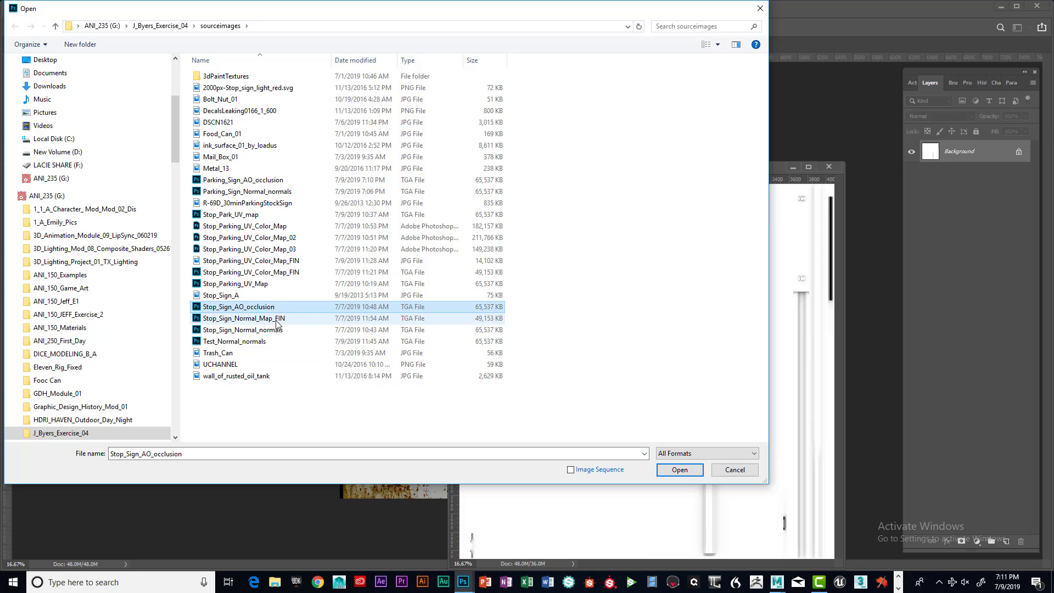
{"action": "left_click", "coordinate": [275, 318], "text": "ctrl"}
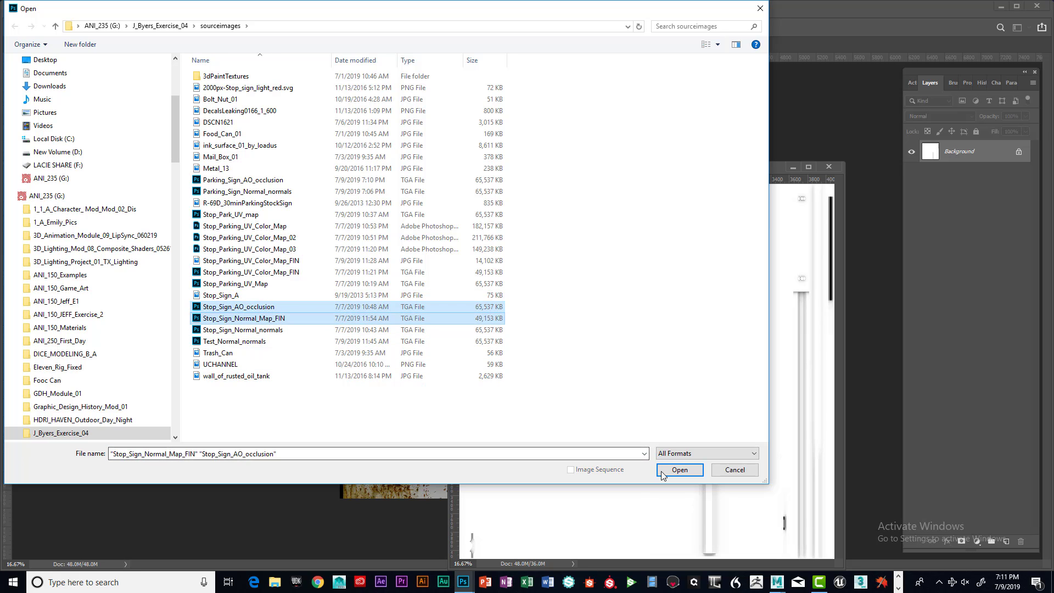
{"action": "left_click", "coordinate": [679, 470]}
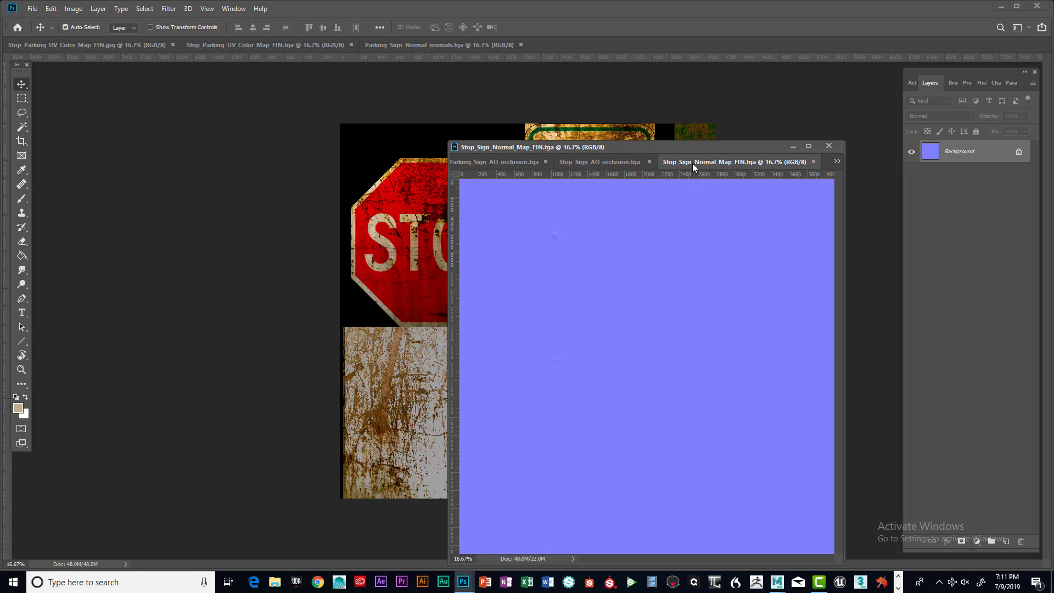
Dock the floating document window back into the tab bar and flip through the opened sign maps
{"action": "left_click_drag", "start_coordinate": [692, 158], "coordinate": [719, 47]}
{"action": "left_click", "coordinate": [627, 48]}
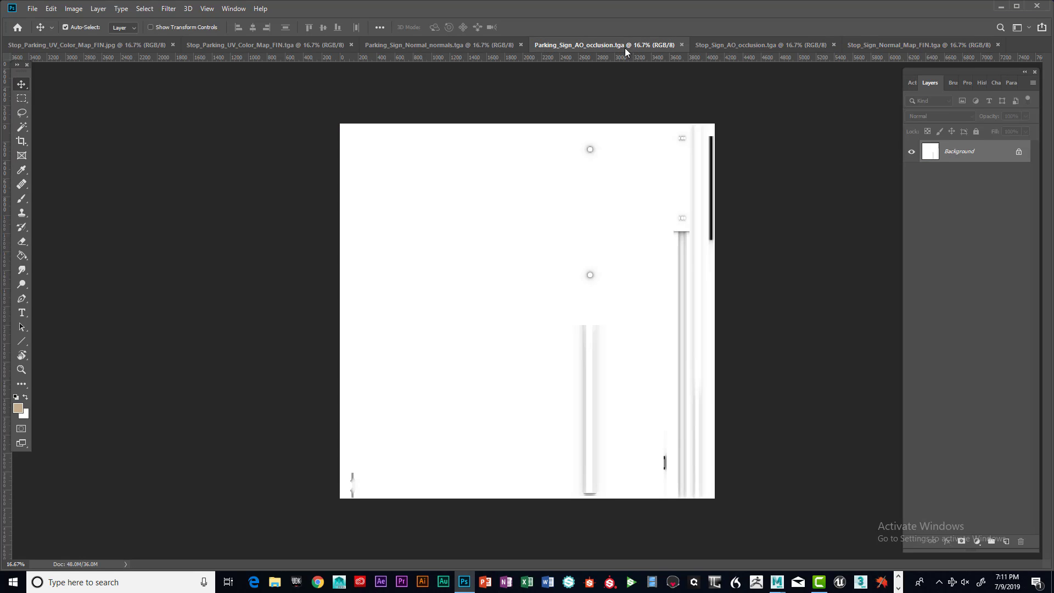
{"action": "left_click", "coordinate": [730, 47]}
{"action": "left_click", "coordinate": [860, 46]}
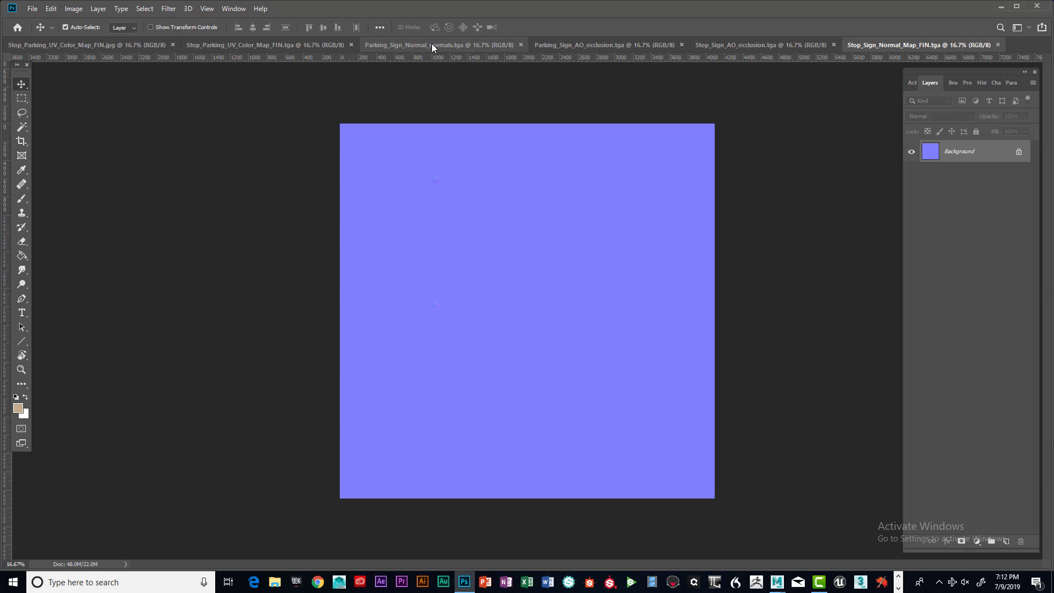
{"action": "left_click", "coordinate": [431, 45]}
{"action": "left_click", "coordinate": [864, 46]}
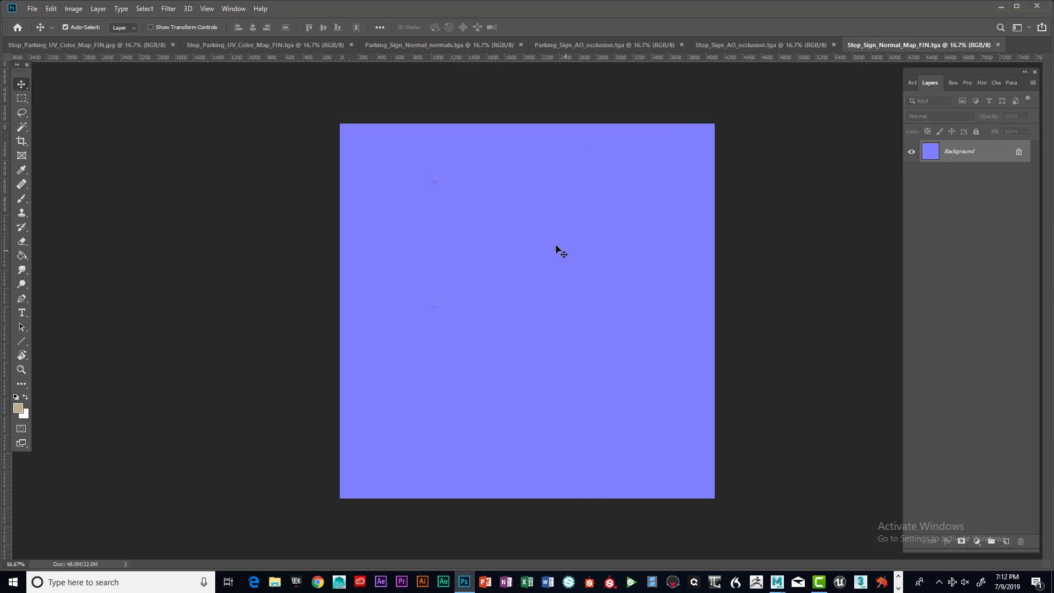
Float the Stop_Sign_Normal_Map_FIN and Parking_Sign_Normal_normals documents as side-by-side windows for comparison
{"action": "left_click_drag", "start_coordinate": [884, 47], "coordinate": [351, 128]}
{"action": "left_click_drag", "start_coordinate": [487, 128], "coordinate": [632, 134]}
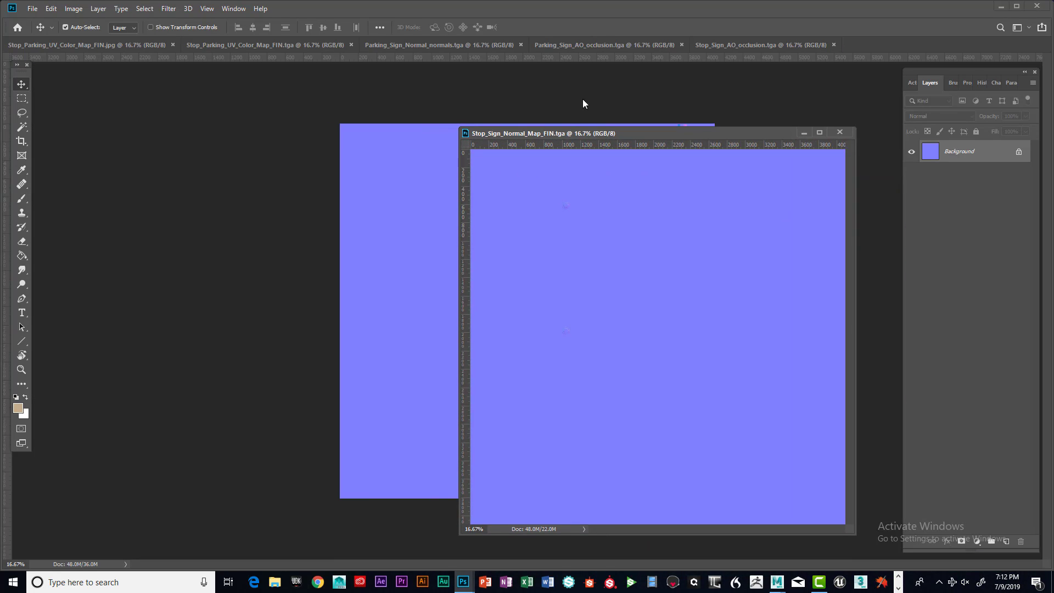
{"action": "left_click", "coordinate": [396, 46]}
{"action": "left_click_drag", "start_coordinate": [396, 46], "coordinate": [228, 137]}
{"action": "left_click_drag", "start_coordinate": [667, 136], "coordinate": [757, 133]}
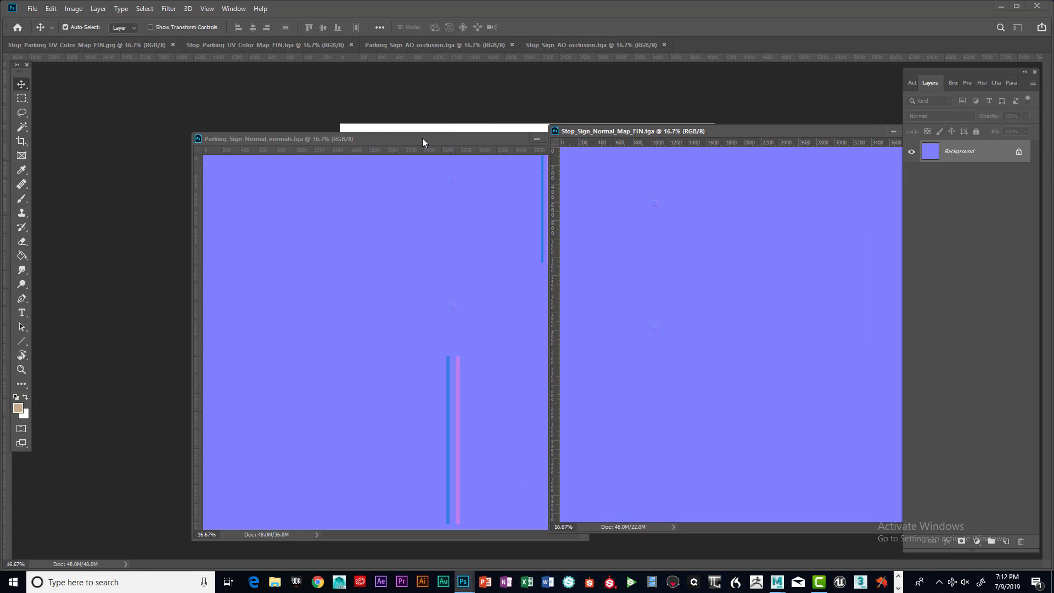
{"action": "left_click_drag", "start_coordinate": [423, 137], "coordinate": [344, 80]}
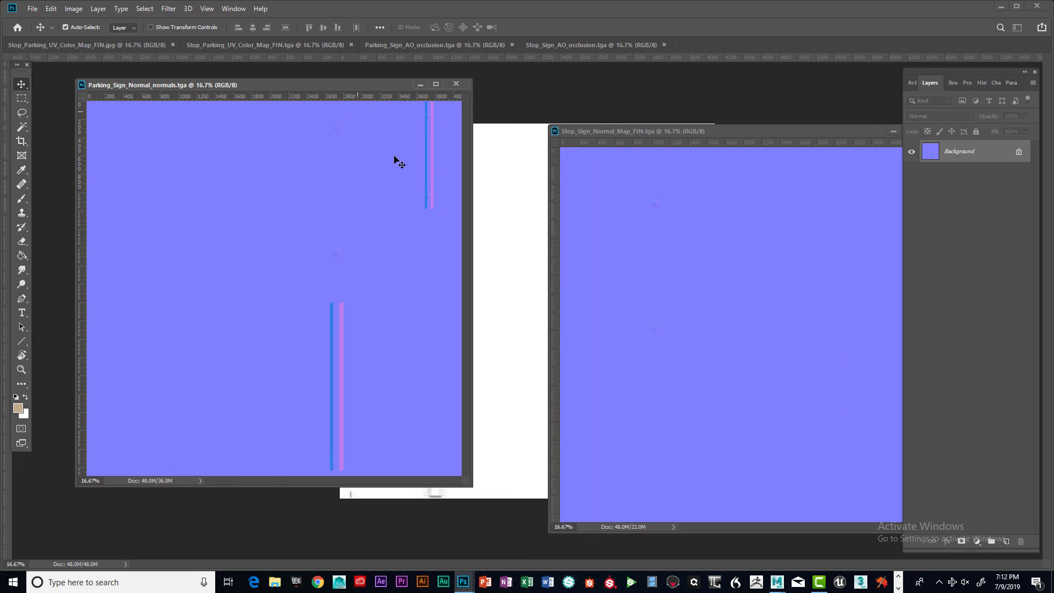
Resize the parking sign normal map window and clone-stamp over the lower vertical stripes
{"action": "left_click_drag", "start_coordinate": [469, 485], "coordinate": [540, 531]}
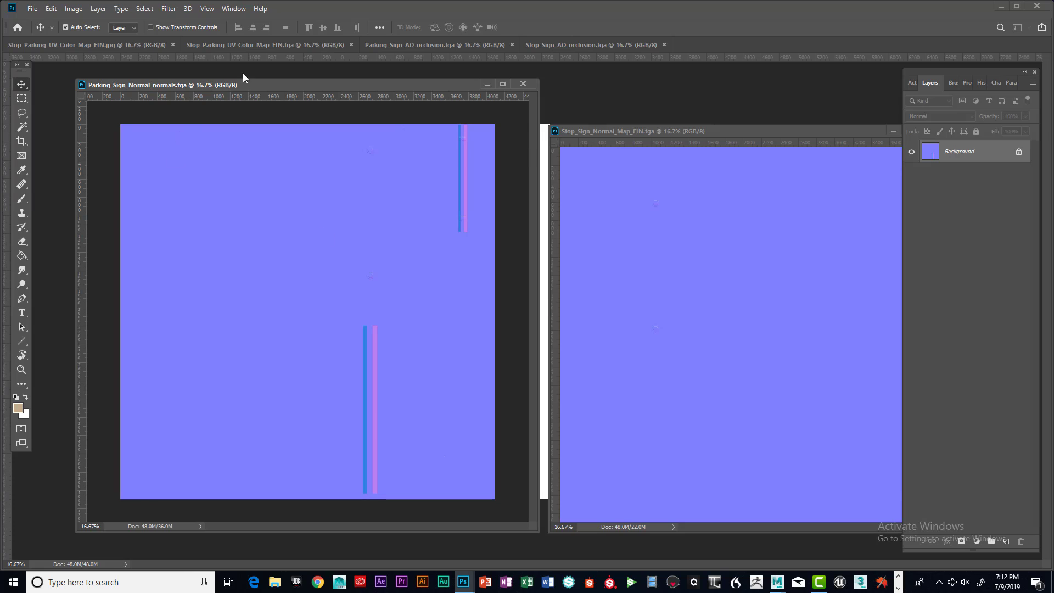
{"action": "left_click_drag", "start_coordinate": [243, 83], "coordinate": [224, 90]}
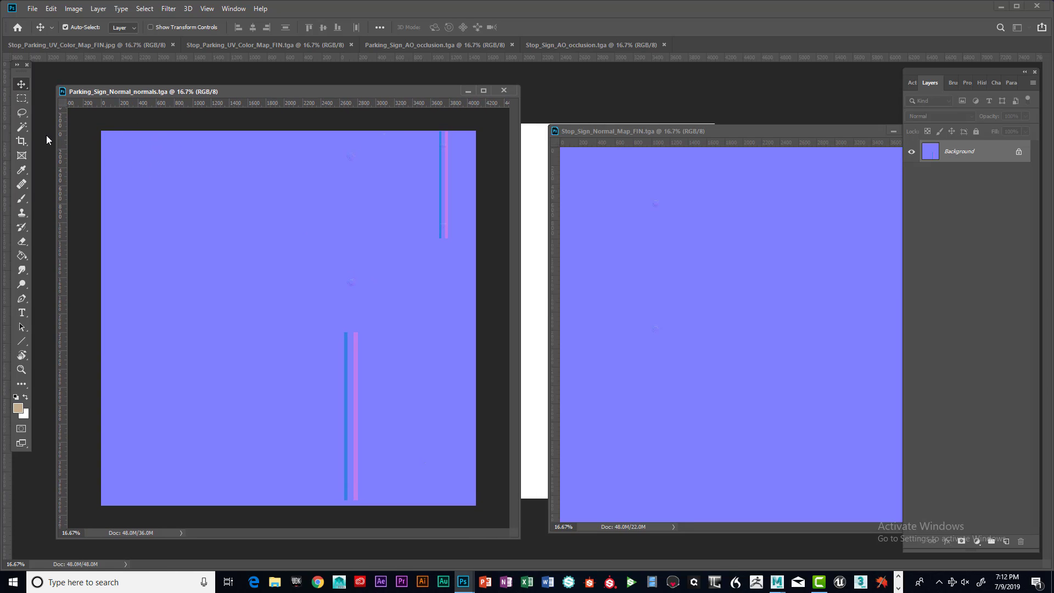
{"action": "left_click", "coordinate": [22, 213]}
{"action": "left_click", "coordinate": [22, 213]}
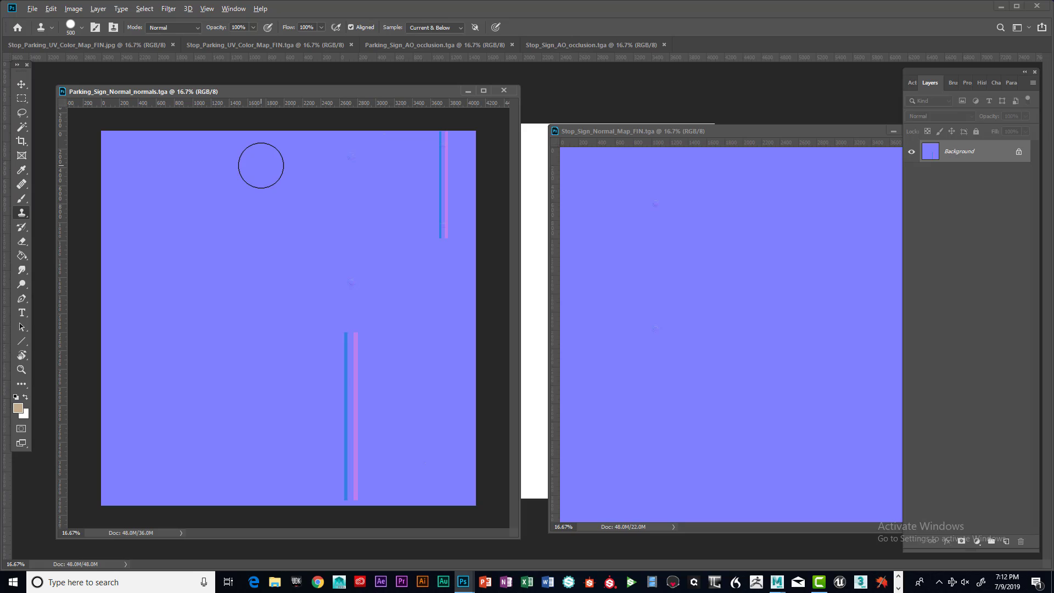
{"action": "left_click", "coordinate": [261, 165], "text": "alt"}
{"action": "mouse_move", "coordinate": [306, 149]}
{"action": "left_mouse_down"}
{"action": "mouse_move", "coordinate": [294, 183]}
{"action": "mouse_move", "coordinate": [293, 307]}
{"action": "left_mouse_up"}
{"action": "key", "text": "super"}
{"action": "key", "text": "super"}
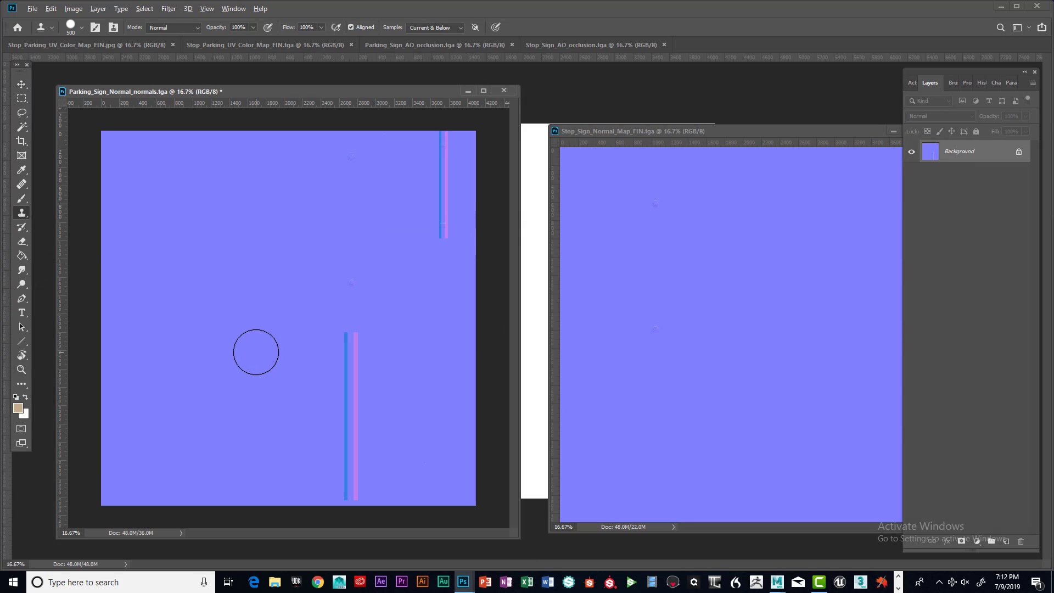
{"action": "mouse_move", "coordinate": [301, 336]}
{"action": "left_mouse_down"}
{"action": "mouse_move", "coordinate": [299, 327]}
{"action": "mouse_move", "coordinate": [294, 458]}
{"action": "mouse_move", "coordinate": [323, 497]}
{"action": "mouse_move", "coordinate": [355, 489]}
{"action": "mouse_move", "coordinate": [289, 364]}
{"action": "mouse_move", "coordinate": [341, 332]}
{"action": "mouse_move", "coordinate": [344, 482]}
{"action": "mouse_move", "coordinate": [273, 383]}
{"action": "mouse_move", "coordinate": [344, 353]}
{"action": "mouse_move", "coordinate": [370, 499]}
{"action": "mouse_move", "coordinate": [341, 483]}
{"action": "left_mouse_up"}
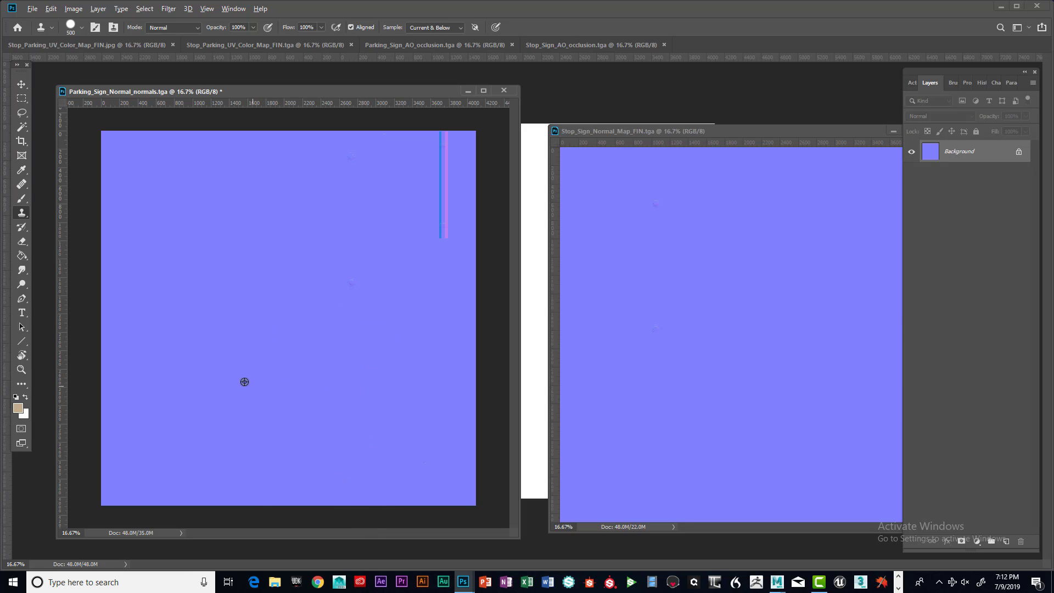
Clone out the remaining vertical stripes in the parking sign normal map with the Clone Stamp
{"action": "left_click", "coordinate": [206, 345], "text": "alt"}
{"action": "left_click_drag", "start_coordinate": [402, 359], "coordinate": [402, 484]}
{"action": "left_click", "coordinate": [188, 306], "text": "alt"}
{"action": "left_click_drag", "start_coordinate": [441, 291], "coordinate": [448, 492]}
{"action": "left_click", "coordinate": [160, 156], "text": "alt"}
{"action": "left_click_drag", "start_coordinate": [442, 149], "coordinate": [444, 261]}
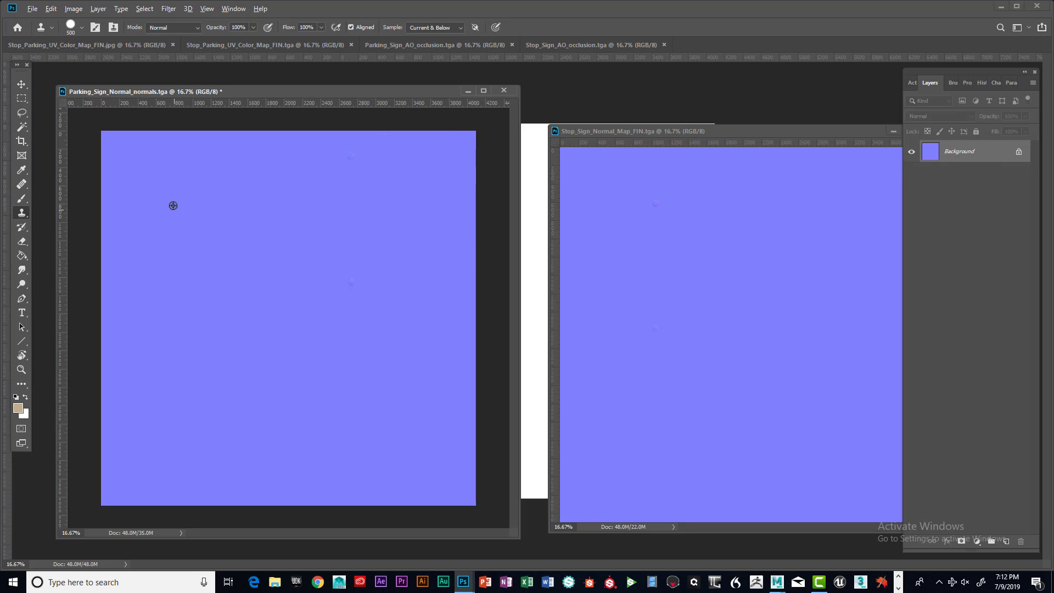
Clone-stamp over the remaining blemishes across the parking sign normal map
{"action": "left_click", "coordinate": [155, 185], "text": "alt"}
{"action": "mouse_move", "coordinate": [465, 157]}
{"action": "left_mouse_down"}
{"action": "mouse_move", "coordinate": [461, 490]}
{"action": "mouse_move", "coordinate": [452, 156]}
{"action": "mouse_move", "coordinate": [442, 141]}
{"action": "left_mouse_up"}
{"action": "left_click", "coordinate": [231, 165], "text": "alt"}
{"action": "left_click_drag", "start_coordinate": [418, 207], "coordinate": [420, 346]}
{"action": "left_click", "coordinate": [195, 271], "text": "alt"}
{"action": "left_click_drag", "start_coordinate": [318, 318], "coordinate": [348, 315]}
{"action": "left_click", "coordinate": [181, 182], "text": "alt"}
{"action": "mouse_move", "coordinate": [324, 181]}
{"action": "left_mouse_down"}
{"action": "mouse_move", "coordinate": [318, 273]}
{"action": "mouse_move", "coordinate": [295, 316]}
{"action": "left_mouse_up"}
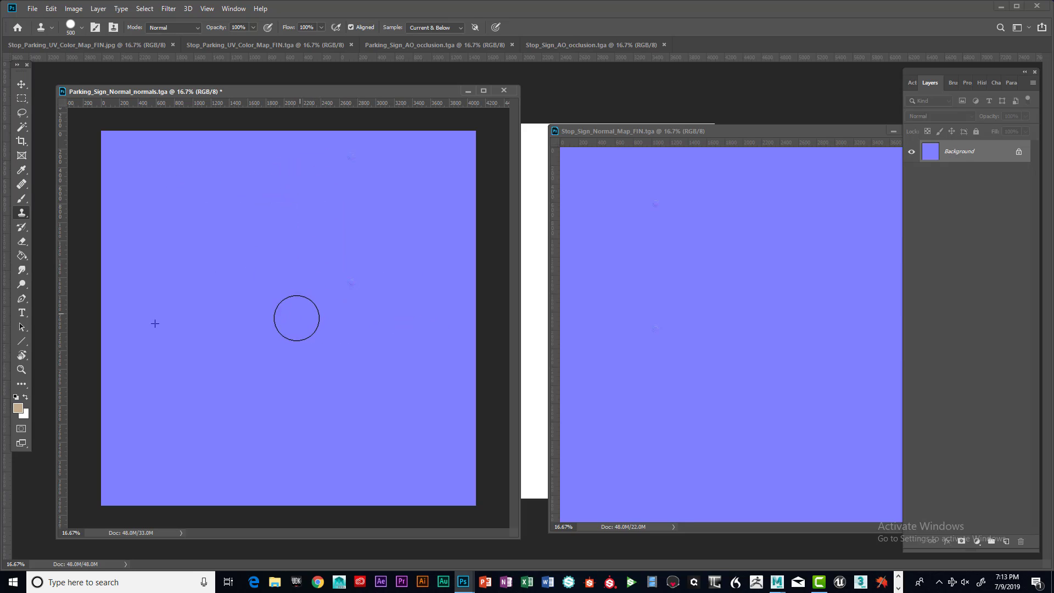
{"action": "left_click", "coordinate": [189, 213], "text": "alt"}
{"action": "mouse_move", "coordinate": [396, 176]}
{"action": "left_mouse_down"}
{"action": "mouse_move", "coordinate": [388, 265]}
{"action": "mouse_move", "coordinate": [402, 310]}
{"action": "left_mouse_up"}
{"action": "left_click", "coordinate": [216, 200], "text": "alt"}
{"action": "mouse_move", "coordinate": [318, 202]}
{"action": "left_mouse_down"}
{"action": "mouse_move", "coordinate": [373, 200]}
{"action": "mouse_move", "coordinate": [354, 236]}
{"action": "mouse_move", "coordinate": [317, 242]}
{"action": "mouse_move", "coordinate": [291, 273]}
{"action": "mouse_move", "coordinate": [346, 239]}
{"action": "mouse_move", "coordinate": [371, 241]}
{"action": "mouse_move", "coordinate": [396, 251]}
{"action": "mouse_move", "coordinate": [398, 285]}
{"action": "left_mouse_up"}
{"action": "mouse_move", "coordinate": [343, 323]}
{"action": "left_mouse_down"}
{"action": "mouse_move", "coordinate": [318, 300]}
{"action": "mouse_move", "coordinate": [357, 322]}
{"action": "mouse_move", "coordinate": [410, 305]}
{"action": "left_mouse_up"}
{"action": "mouse_move", "coordinate": [358, 242]}
{"action": "left_mouse_down"}
{"action": "mouse_move", "coordinate": [331, 248]}
{"action": "mouse_move", "coordinate": [383, 244]}
{"action": "left_mouse_up"}
{"action": "mouse_move", "coordinate": [372, 185]}
{"action": "left_mouse_down"}
{"action": "mouse_move", "coordinate": [353, 192]}
{"action": "mouse_move", "coordinate": [315, 164]}
{"action": "mouse_move", "coordinate": [342, 131]}
{"action": "mouse_move", "coordinate": [393, 141]}
{"action": "mouse_move", "coordinate": [392, 158]}
{"action": "left_mouse_up"}
Copy the stop sign normal map into the parking sign normal document as a new layer
{"action": "left_click_drag", "start_coordinate": [250, 95], "coordinate": [288, 112]}
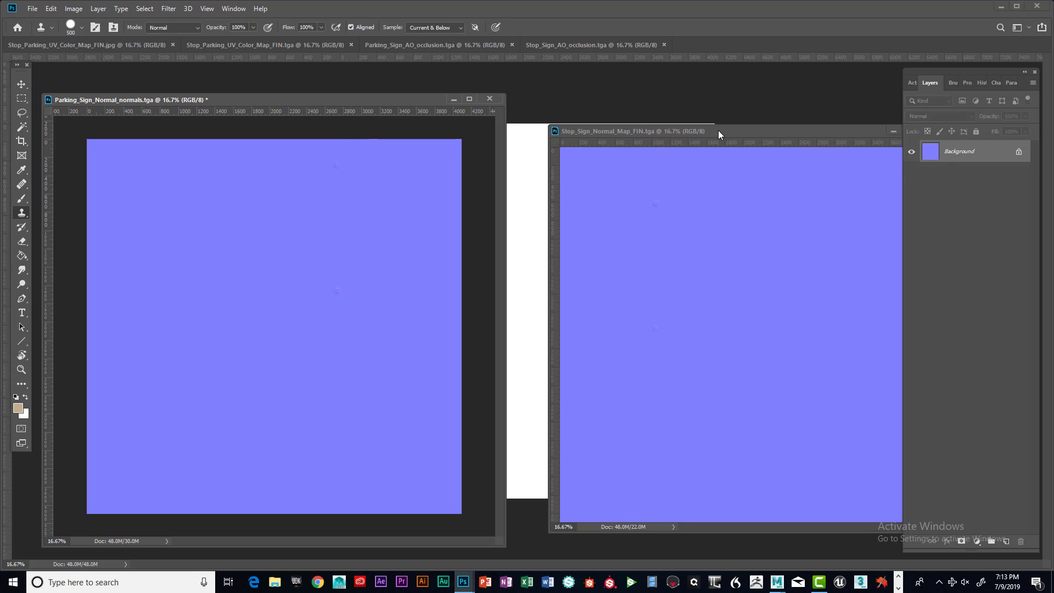
{"action": "left_click_drag", "start_coordinate": [739, 131], "coordinate": [714, 113]}
{"action": "left_click_drag", "start_coordinate": [446, 100], "coordinate": [478, 89]}
{"action": "left_click_drag", "start_coordinate": [716, 117], "coordinate": [785, 170]}
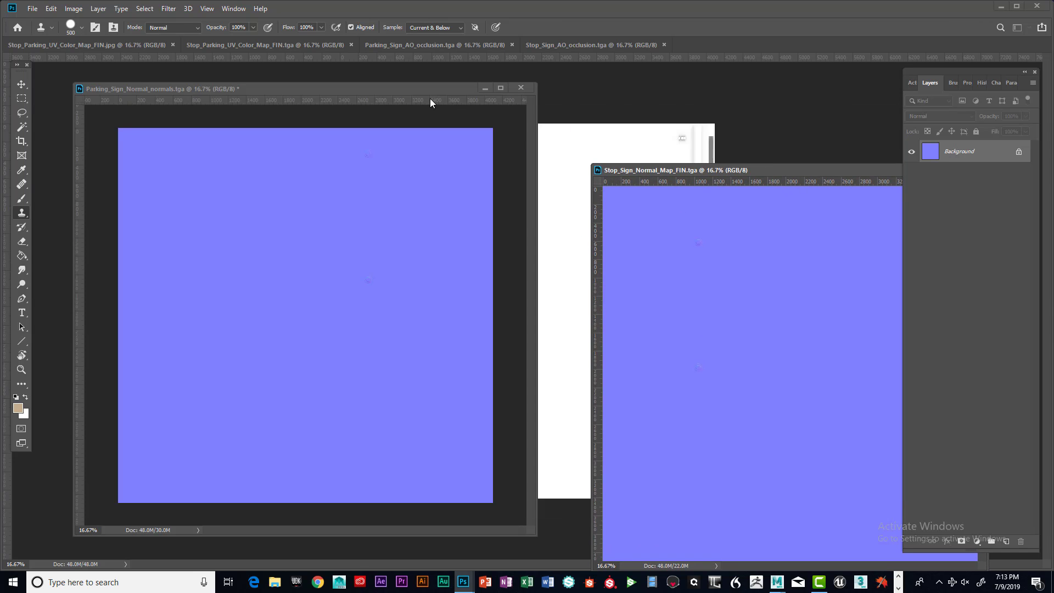
{"action": "mouse_move", "coordinate": [430, 100]}
{"action": "left_mouse_down"}
{"action": "mouse_move", "coordinate": [756, 203]}
{"action": "mouse_move", "coordinate": [789, 233]}
{"action": "mouse_move", "coordinate": [522, 158]}
{"action": "mouse_move", "coordinate": [425, 107]}
{"action": "left_mouse_up"}
{"action": "left_click_drag", "start_coordinate": [767, 170], "coordinate": [747, 110]}
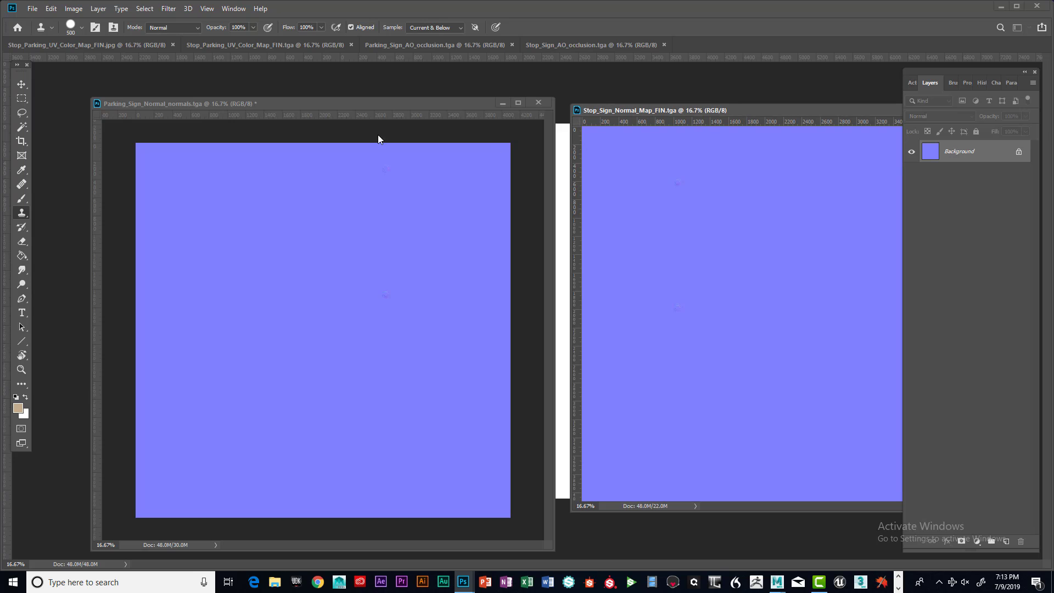
{"action": "left_click_drag", "start_coordinate": [311, 106], "coordinate": [305, 102]}
{"action": "left_click_drag", "start_coordinate": [750, 111], "coordinate": [753, 115]}
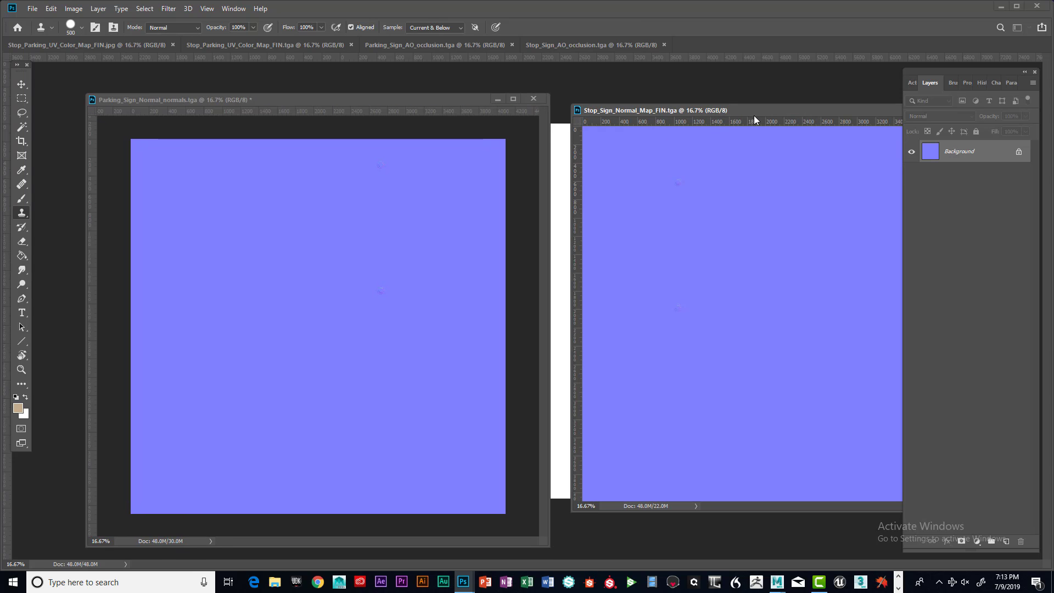
{"action": "key", "text": "v"}
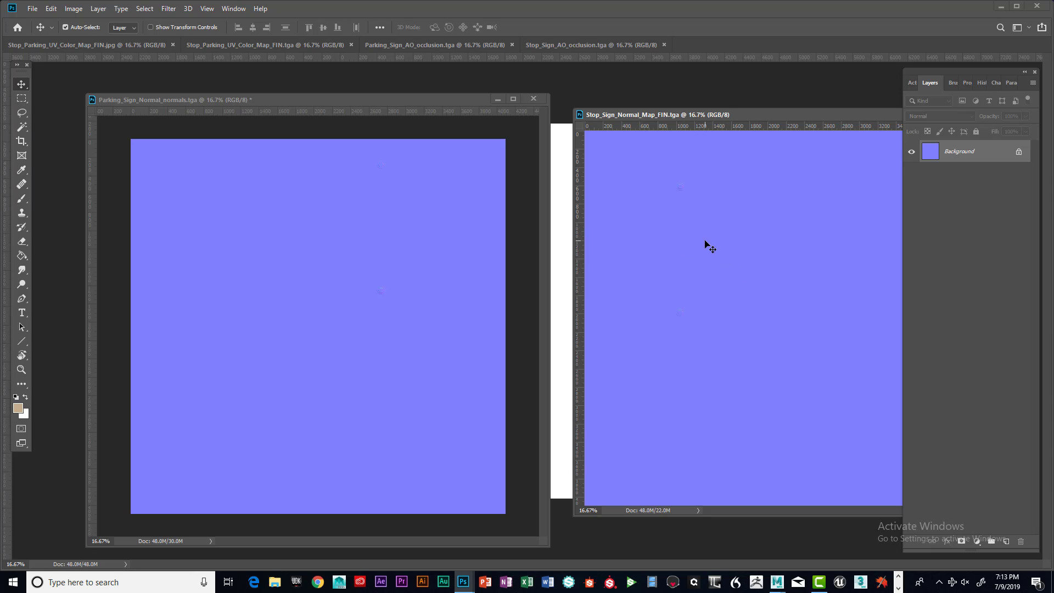
{"action": "left_click_drag", "start_coordinate": [708, 245], "coordinate": [400, 245]}
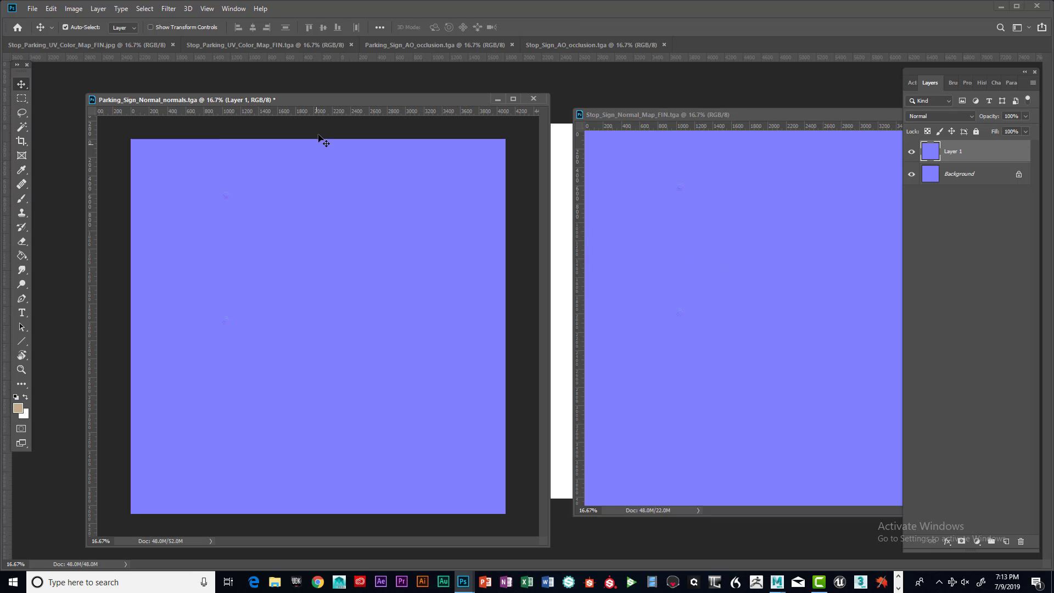
Toggle the new layer's visibility and set its blend mode to Overlay
{"action": "left_click_drag", "start_coordinate": [320, 99], "coordinate": [328, 102]}
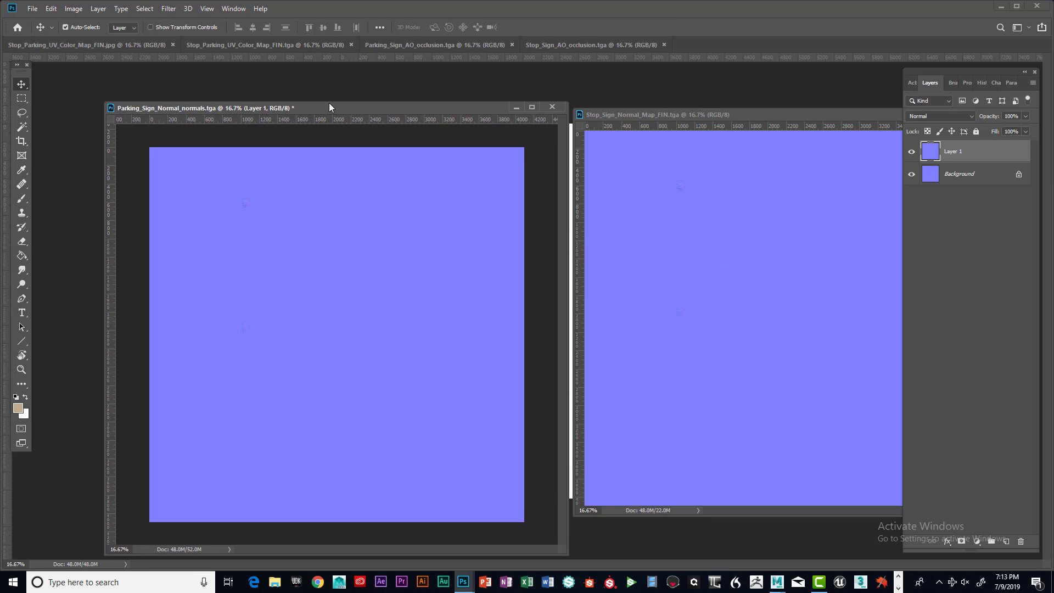
{"action": "left_click", "coordinate": [912, 152]}
{"action": "left_click", "coordinate": [912, 152]}
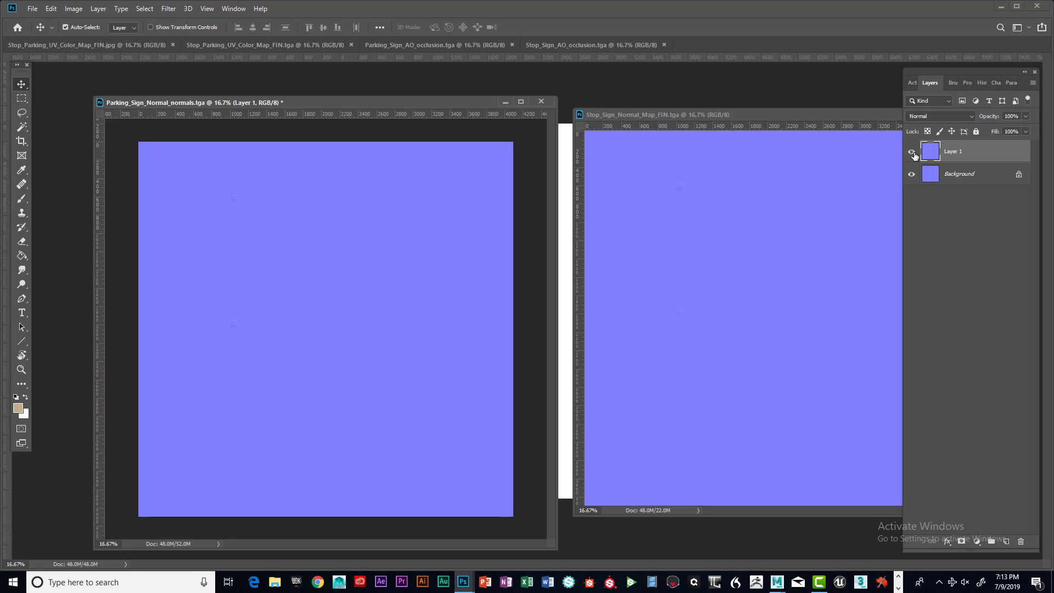
{"action": "left_click", "coordinate": [970, 117]}
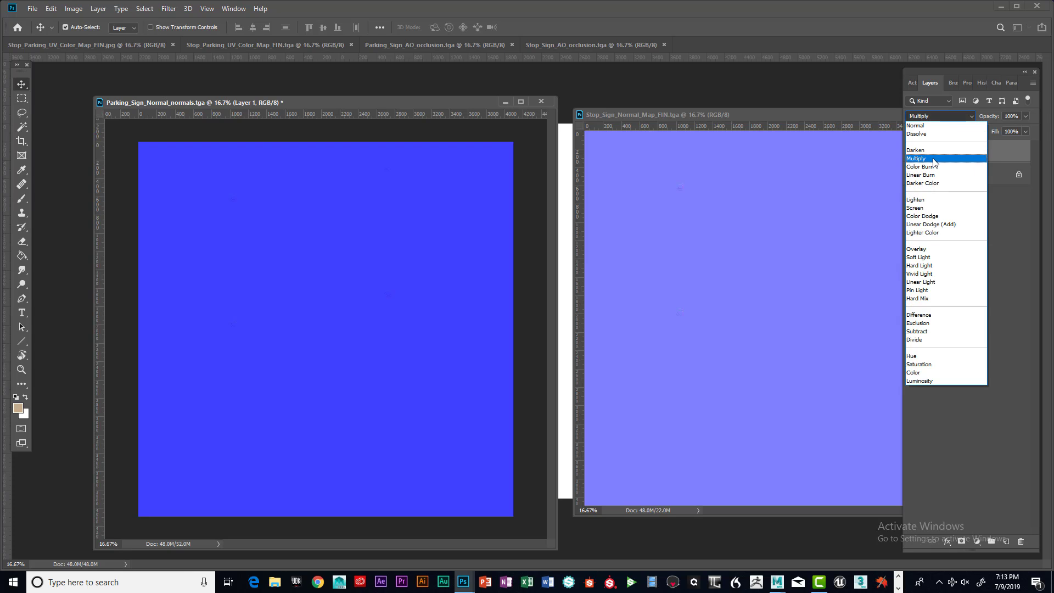
{"action": "left_click", "coordinate": [933, 159]}
{"action": "left_click", "coordinate": [969, 116]}
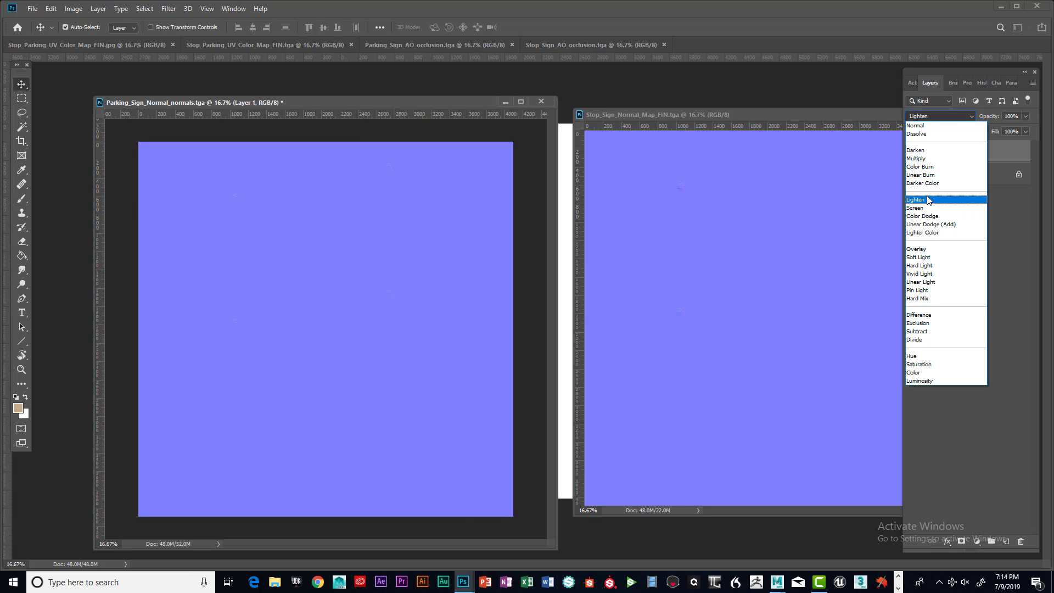
{"action": "left_click", "coordinate": [921, 251]}
Switch the layer's blend mode to Normal and back to Overlay to compare the result
{"action": "left_click_drag", "start_coordinate": [383, 104], "coordinate": [395, 82]}
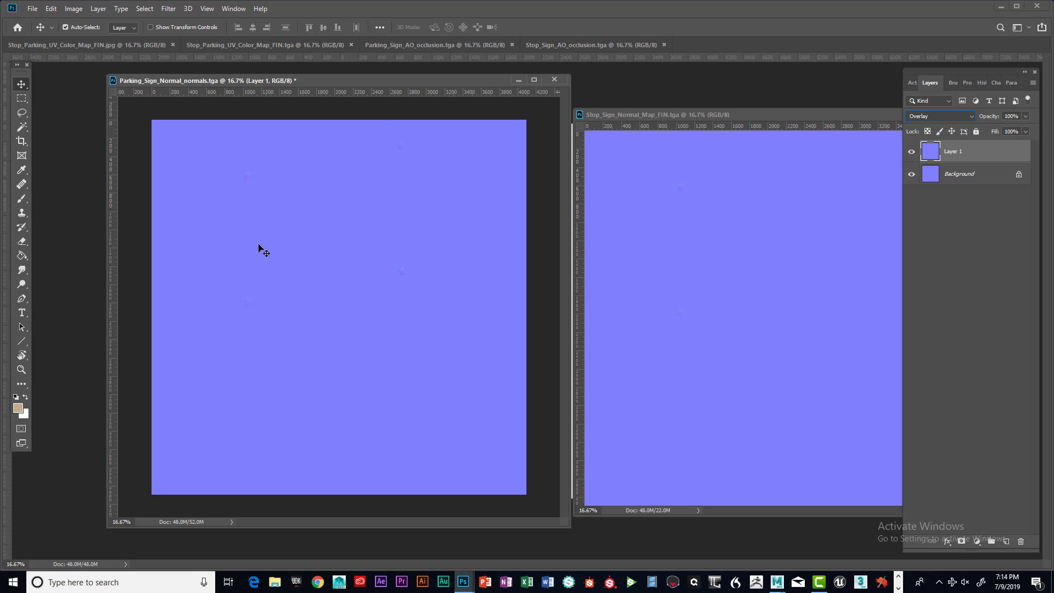
{"action": "left_click_drag", "start_coordinate": [750, 115], "coordinate": [762, 143]}
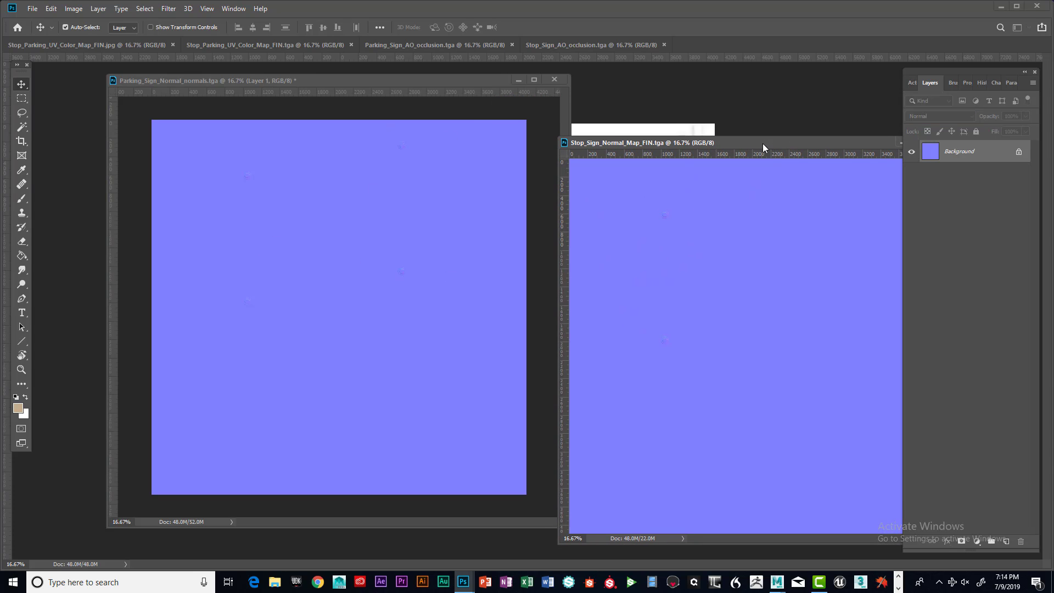
{"action": "left_click_drag", "start_coordinate": [438, 134], "coordinate": [818, 153]}
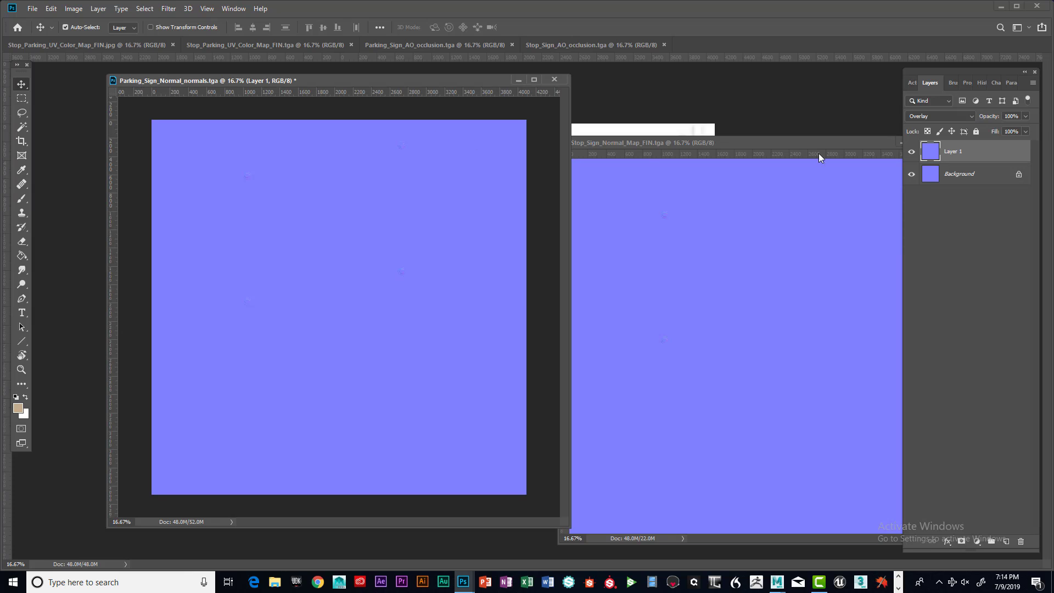
{"action": "left_click", "coordinate": [973, 118]}
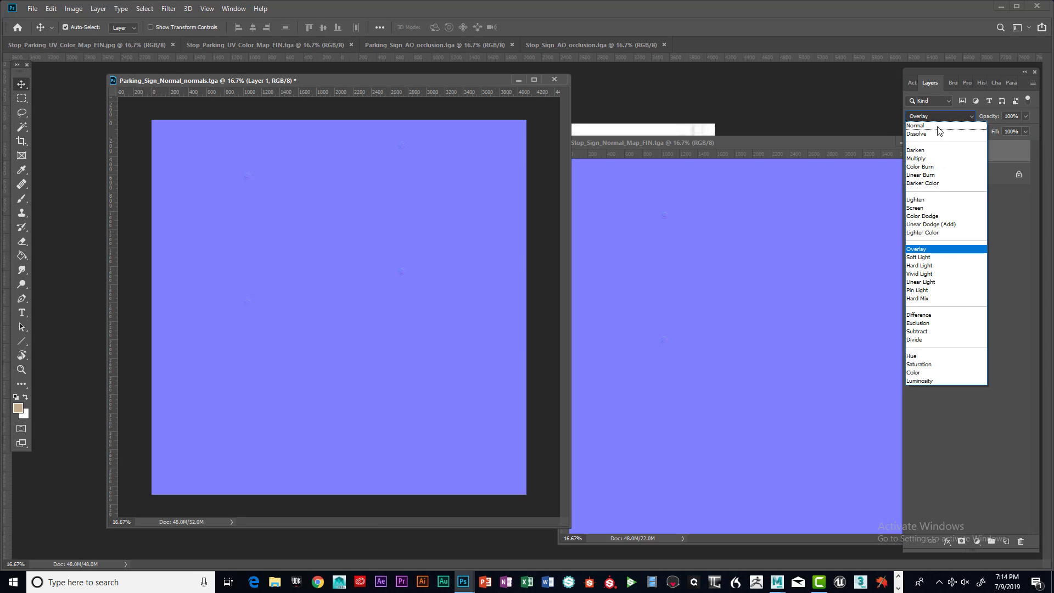
{"action": "left_click", "coordinate": [931, 126]}
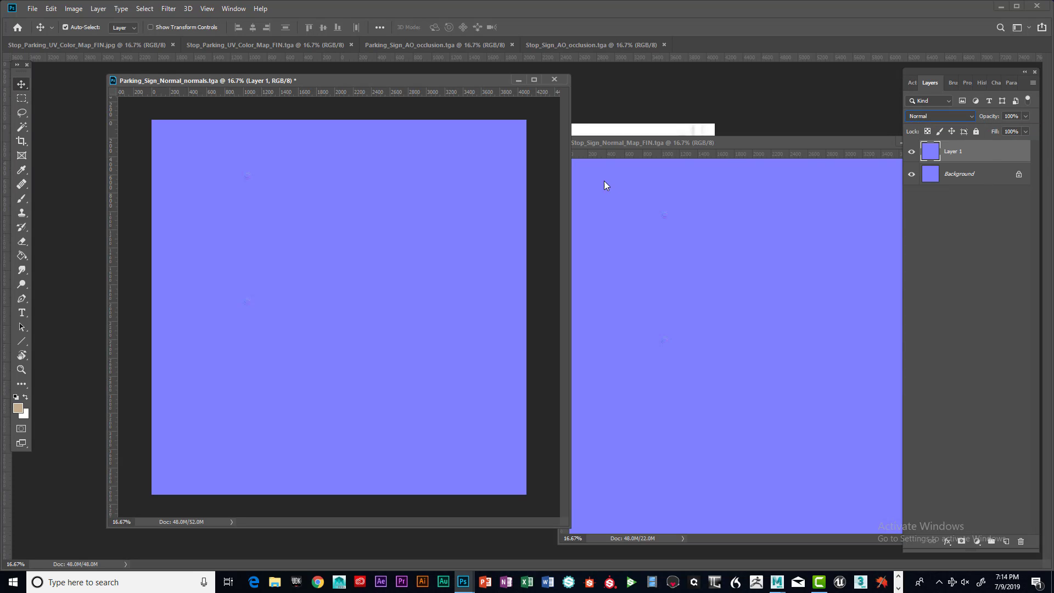
{"action": "left_click", "coordinate": [971, 118]}
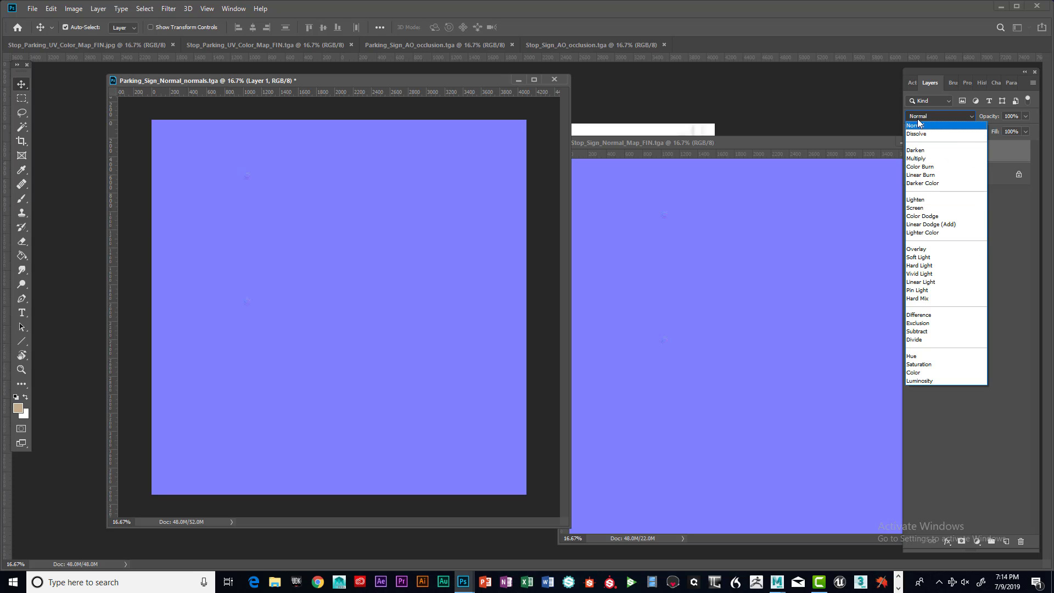
{"action": "left_click", "coordinate": [923, 252]}
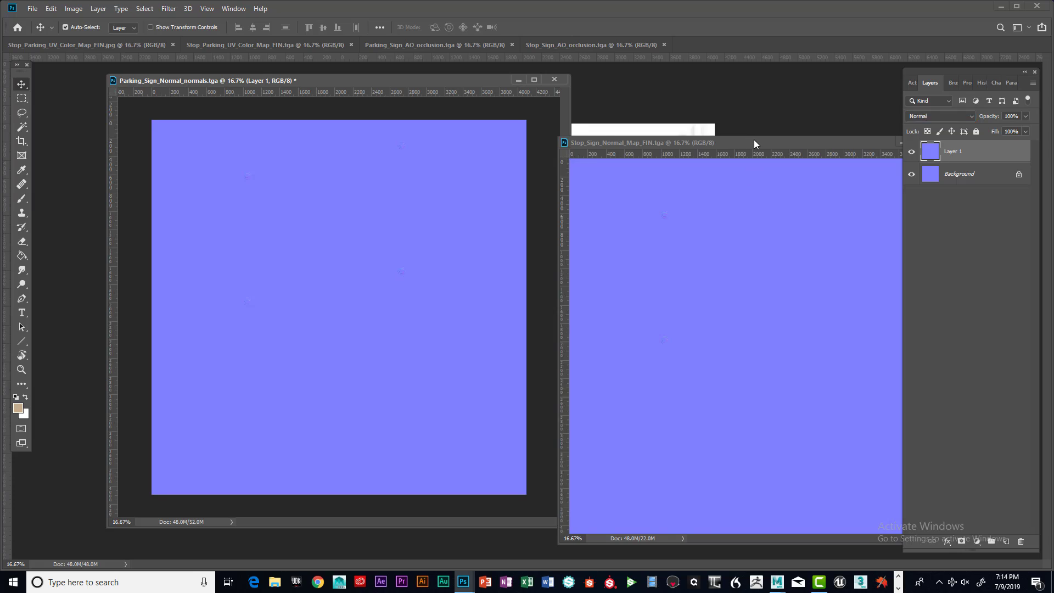
Dock the stop sign normal map window back into the tab bar
{"action": "left_click_drag", "start_coordinate": [753, 139], "coordinate": [757, 112]}
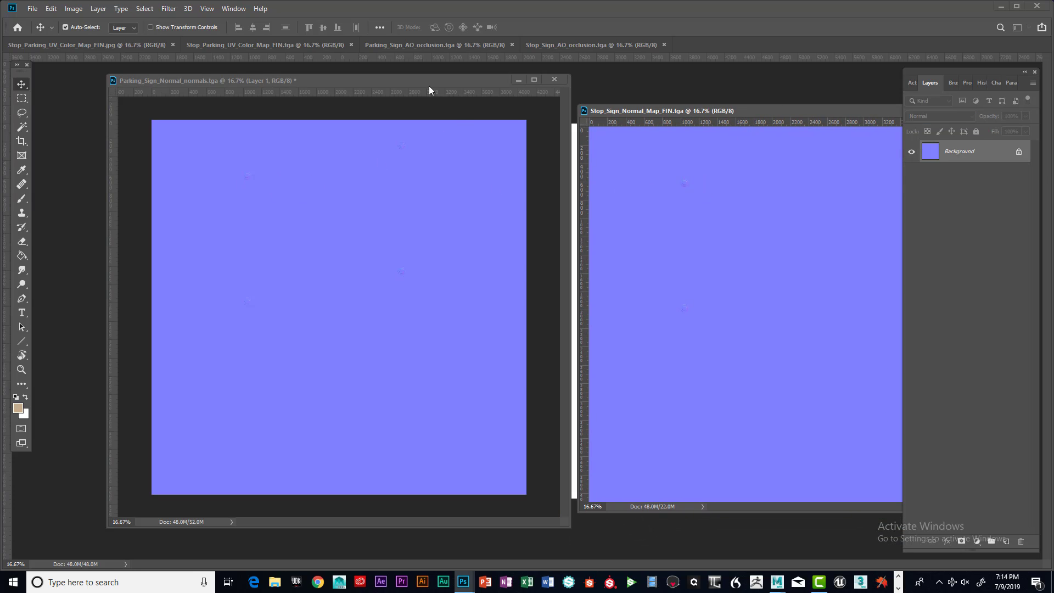
{"action": "left_click_drag", "start_coordinate": [426, 79], "coordinate": [406, 90]}
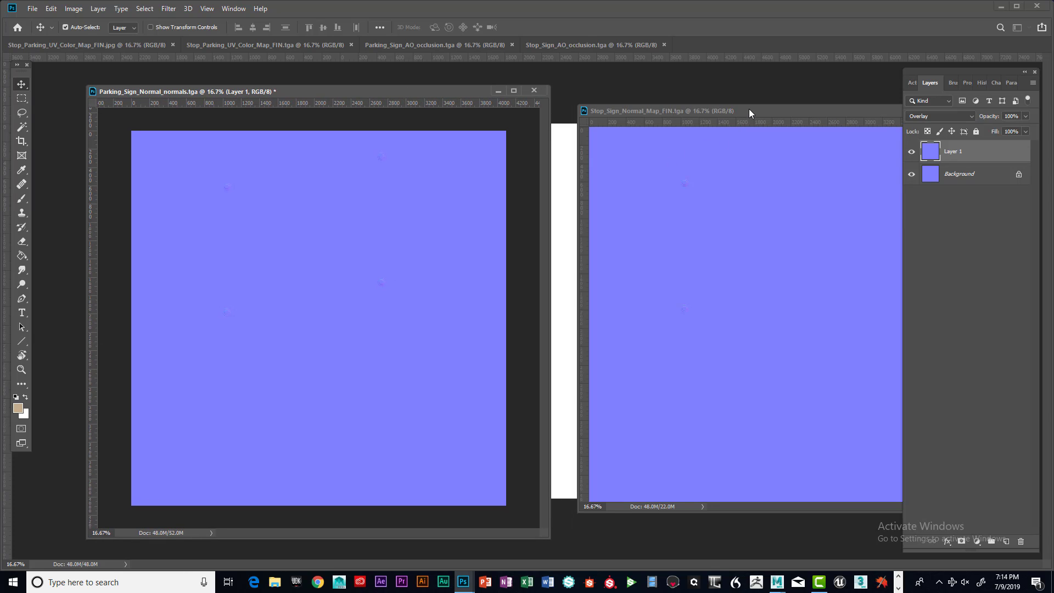
{"action": "left_click_drag", "start_coordinate": [767, 114], "coordinate": [744, 45]}
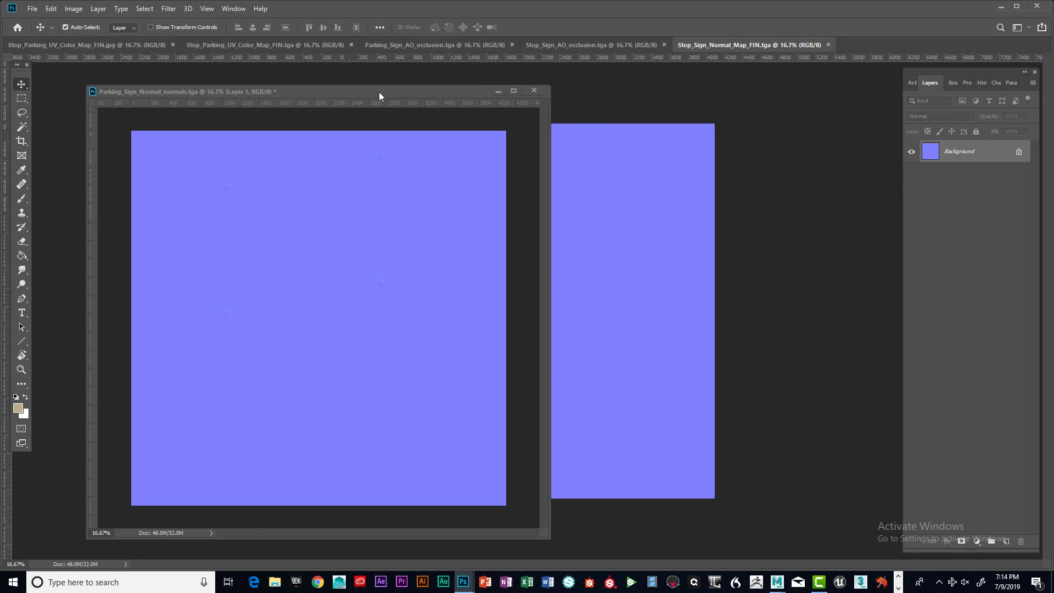
{"action": "mouse_move", "coordinate": [379, 91]}
{"action": "left_mouse_down"}
{"action": "mouse_move", "coordinate": [444, 90]}
{"action": "mouse_move", "coordinate": [394, 96]}
{"action": "left_mouse_up"}
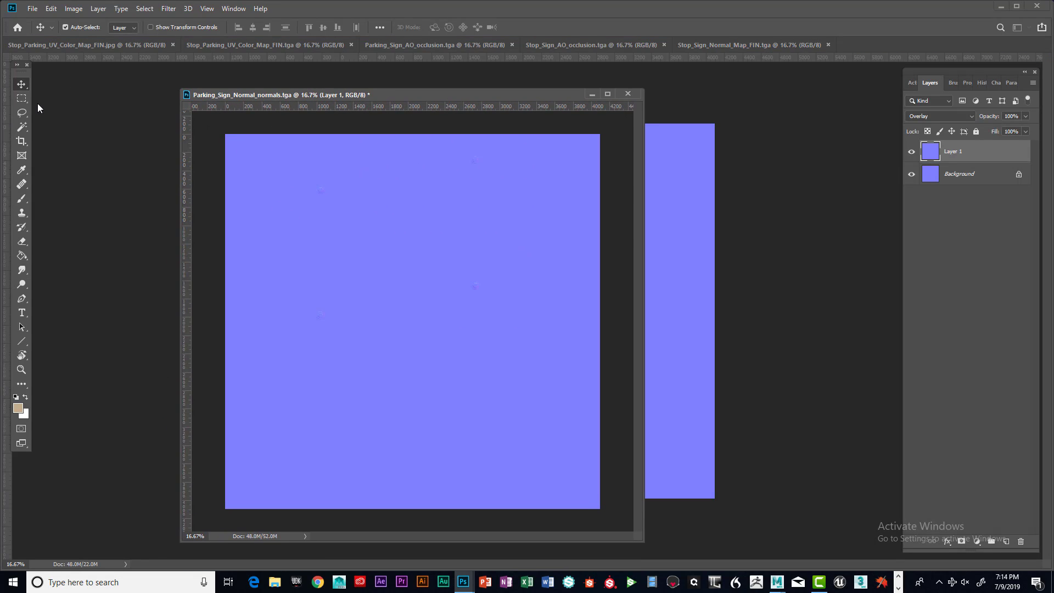
Save the parking sign normal document as Stop_Parking_Sign_Normals_FIN in Photoshop format with maximized compatibility
{"action": "left_click", "coordinate": [33, 9]}
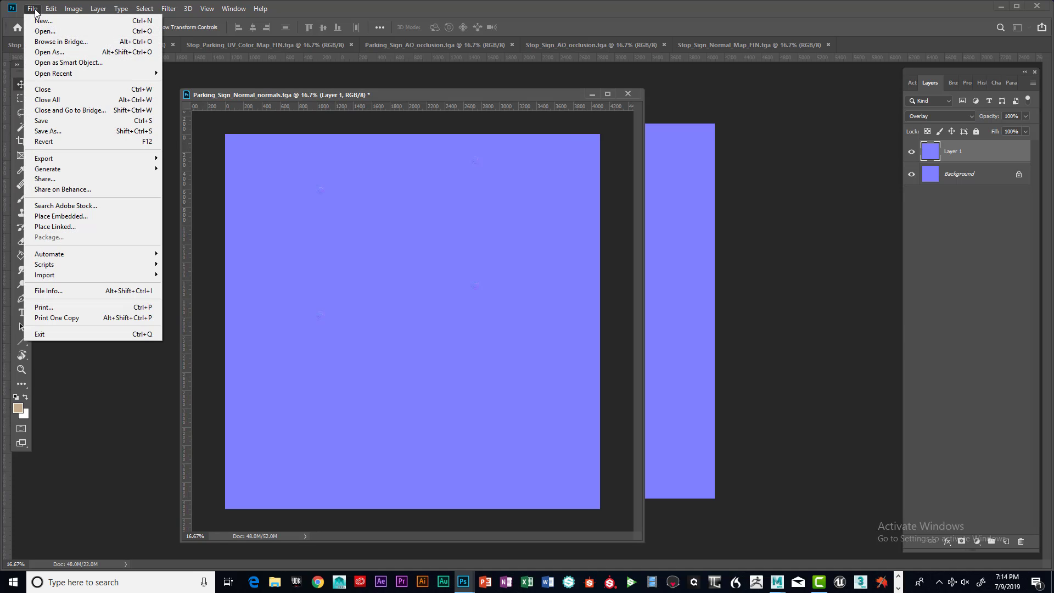
{"action": "left_click", "coordinate": [49, 131]}
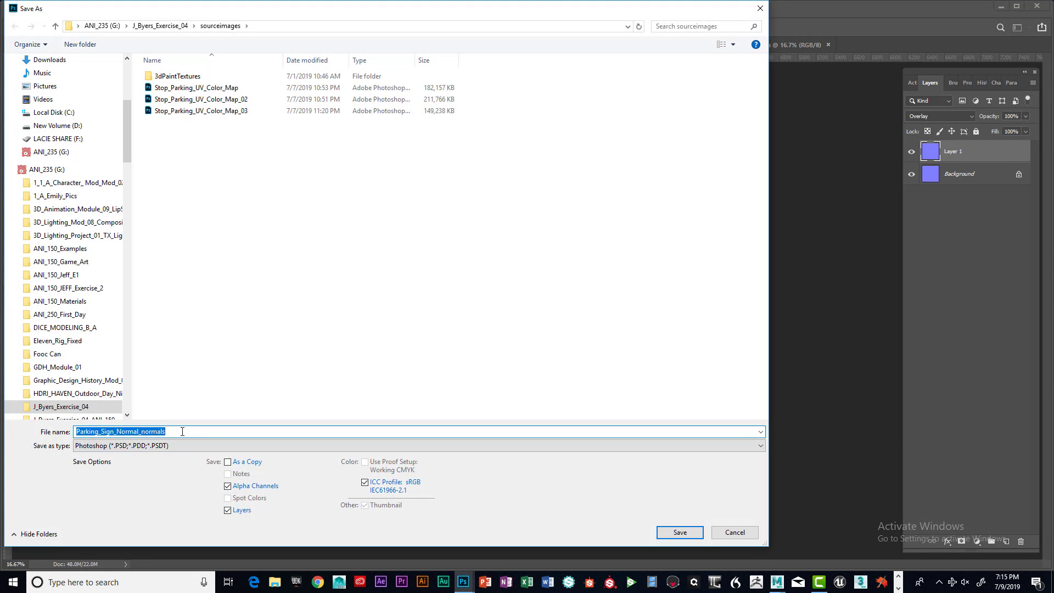
{"action": "left_click", "coordinate": [178, 431]}
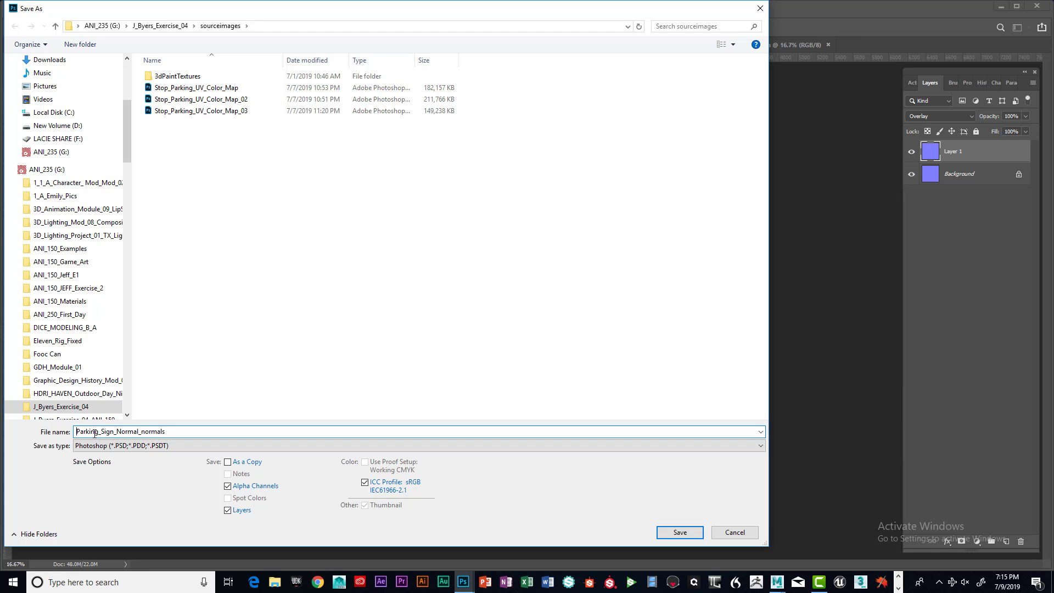
{"action": "type", "text": "Stop_"}
{"action": "left_click_drag", "start_coordinate": [166, 431], "coordinate": [134, 431]}
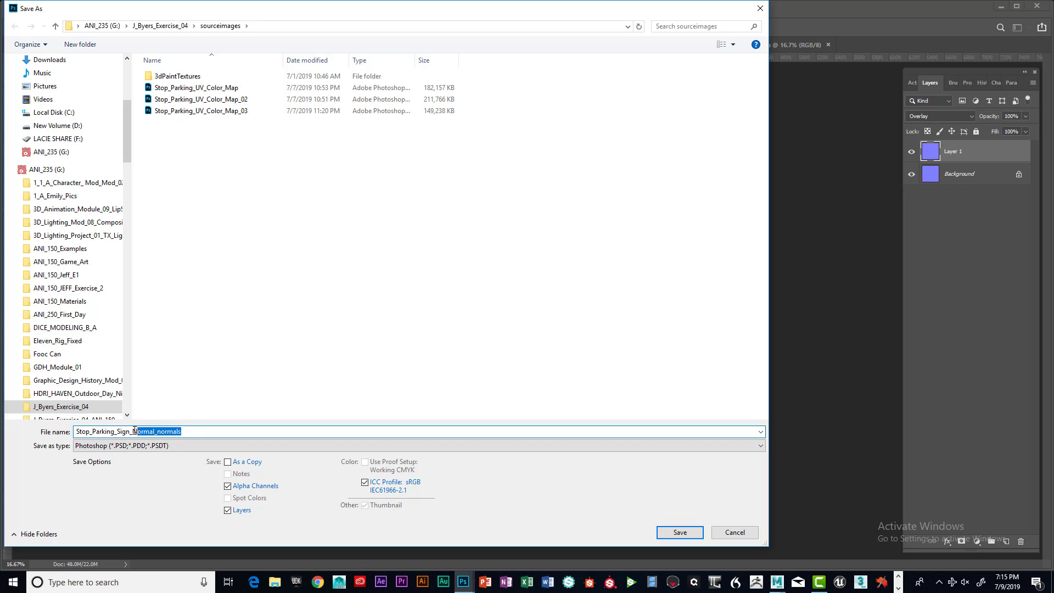
{"action": "type", "text": "Normal"}
{"action": "left_click_drag", "start_coordinate": [181, 431], "coordinate": [53, 429]}
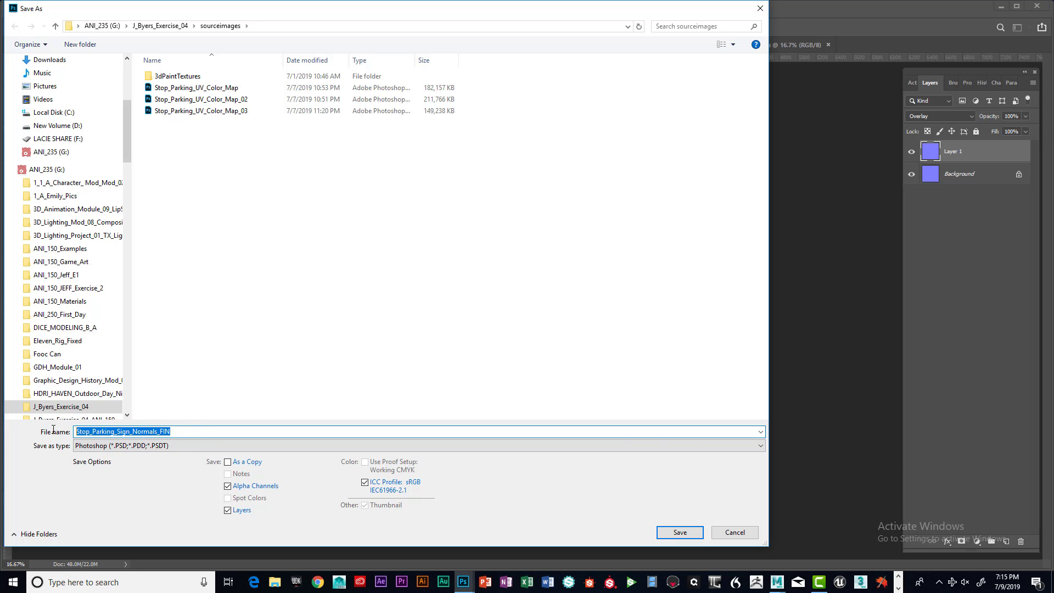
{"action": "left_click", "coordinate": [679, 532]}
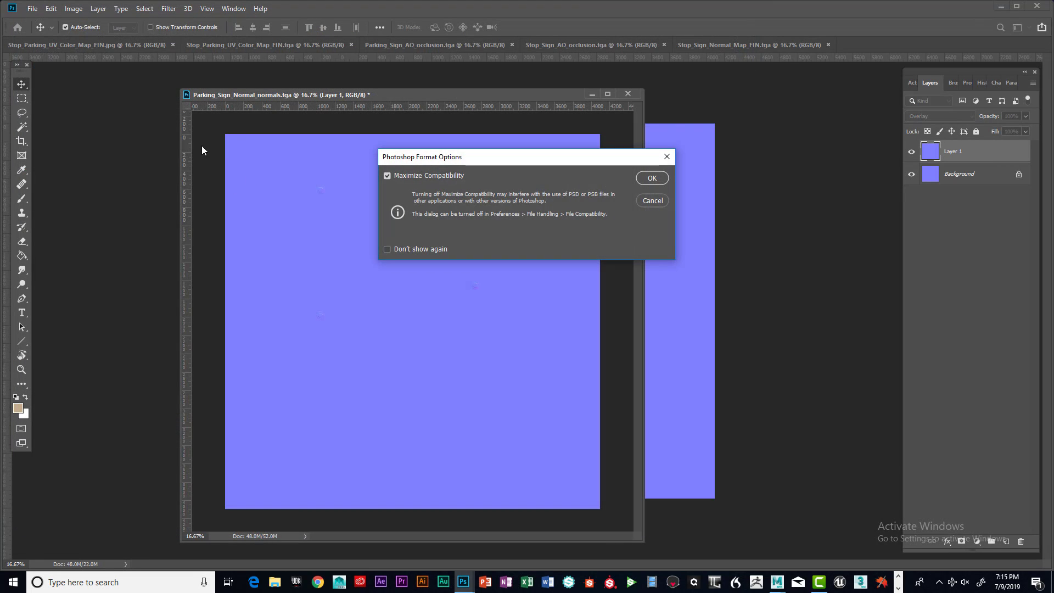
{"action": "left_click", "coordinate": [642, 178]}
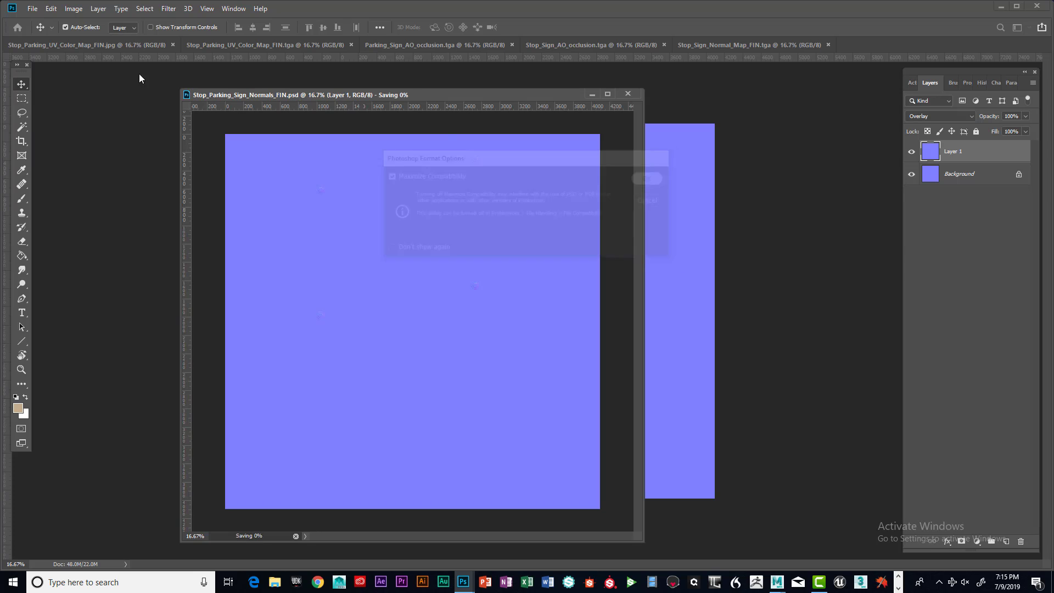
Save a JPEG copy of the parking sign normal document as Stop_Parking_Sign_Normals_FIN at quality 12, Baseline Standard
{"action": "left_click", "coordinate": [32, 8]}
{"action": "left_click", "coordinate": [28, 131]}
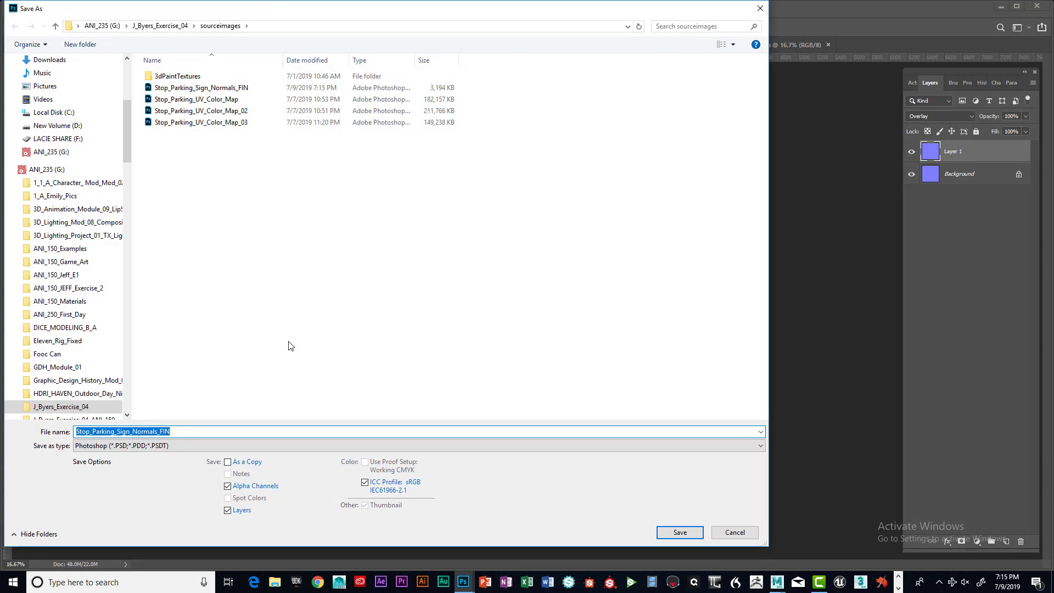
{"action": "left_click", "coordinate": [188, 445]}
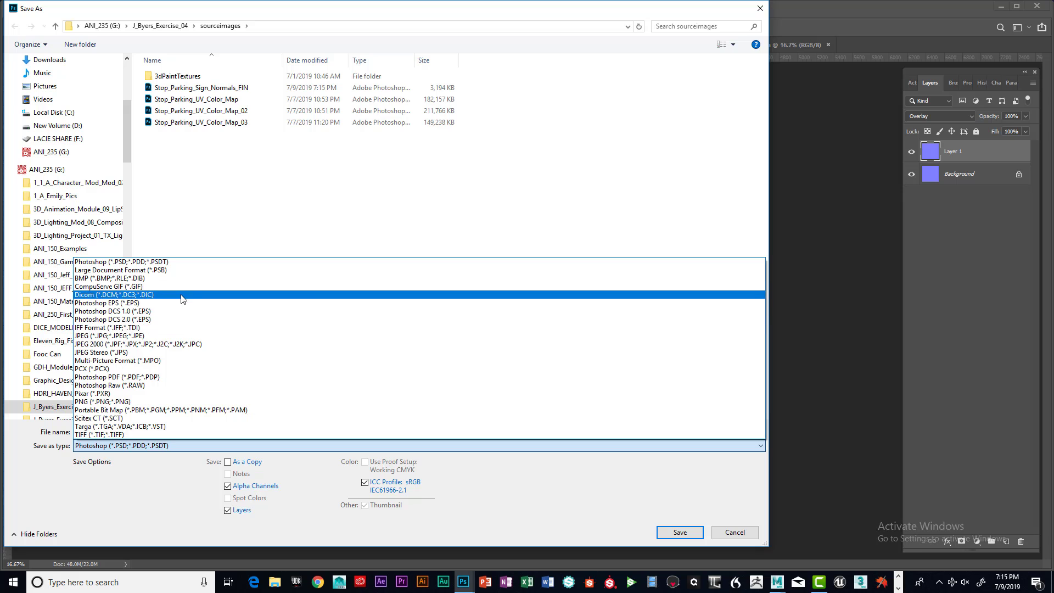
{"action": "left_click", "coordinate": [177, 336]}
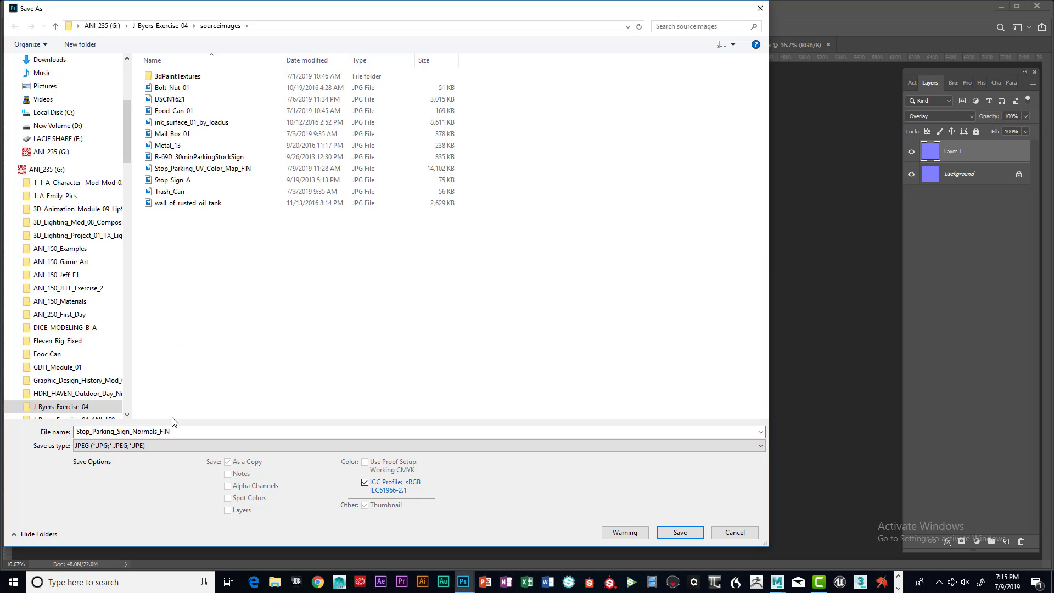
{"action": "left_click", "coordinate": [182, 431]}
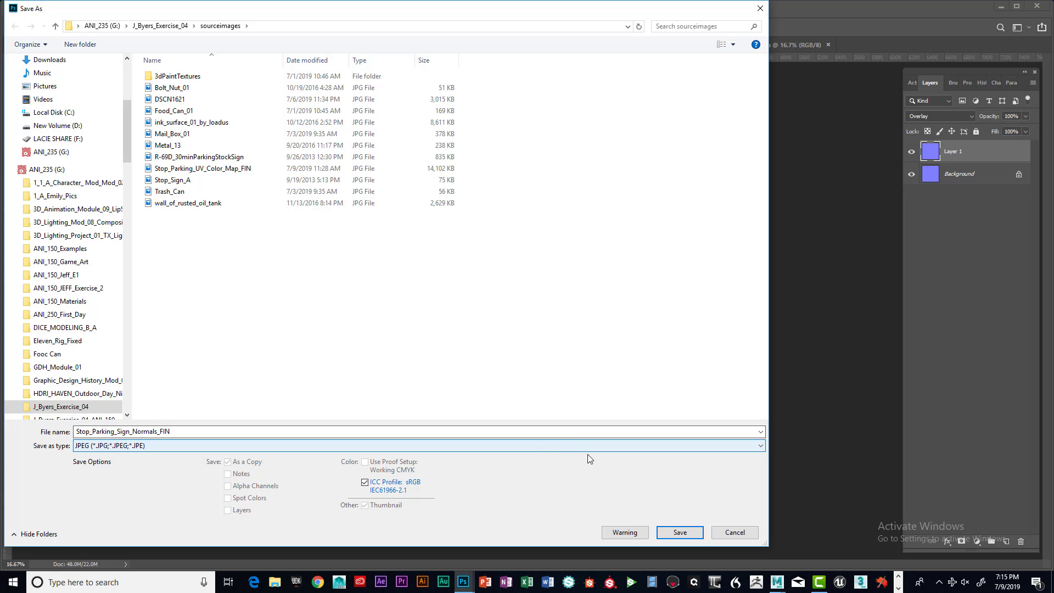
{"action": "left_click", "coordinate": [679, 532]}
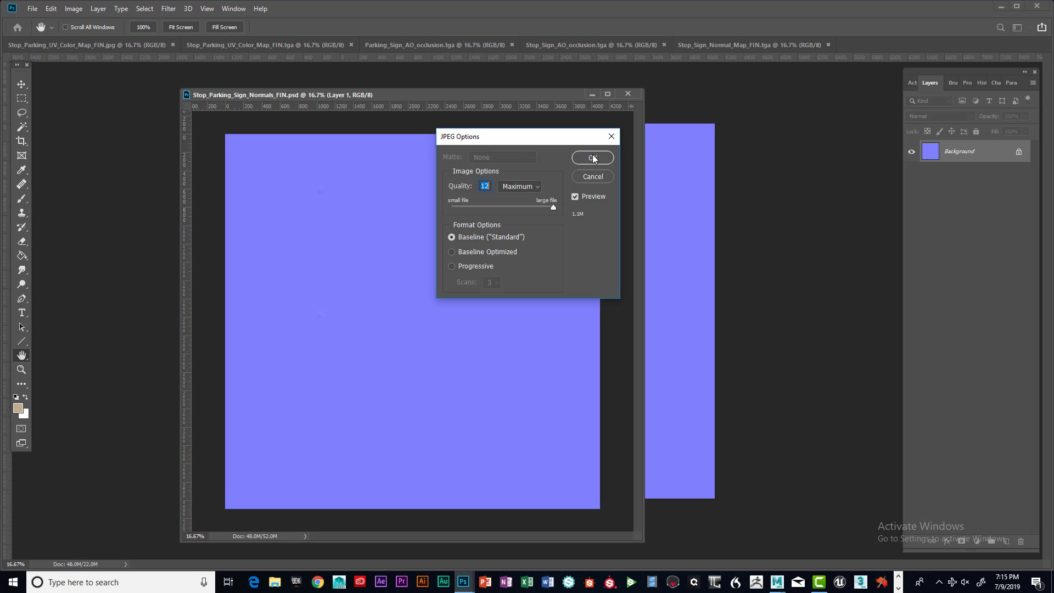
{"action": "left_click", "coordinate": [592, 158]}
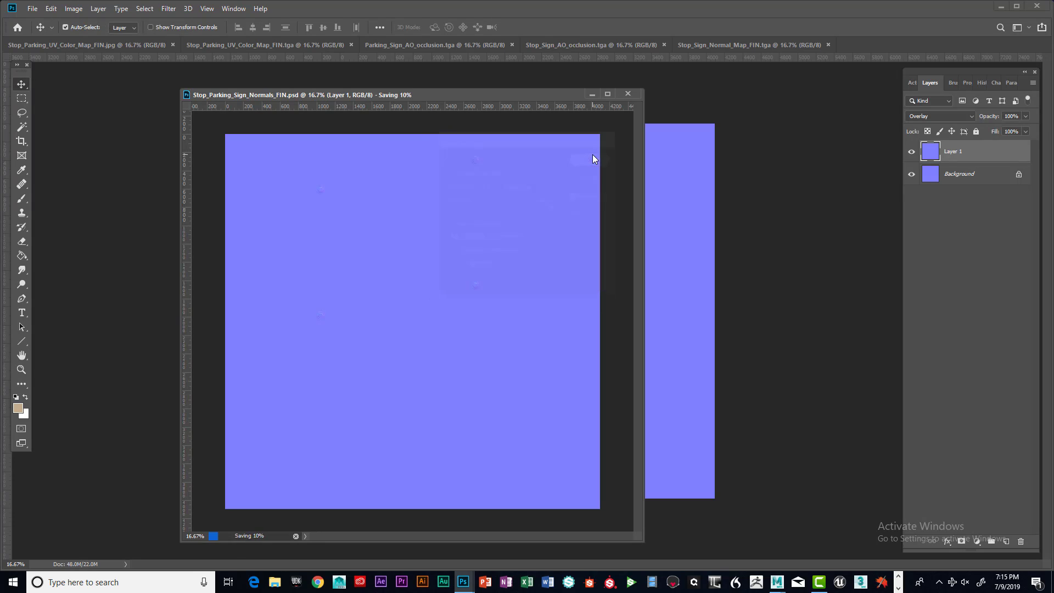
Close the parking sign normals document and the stop sign normal map document
{"action": "left_click", "coordinate": [562, 83]}
{"action": "left_click_drag", "start_coordinate": [583, 97], "coordinate": [676, 120]}
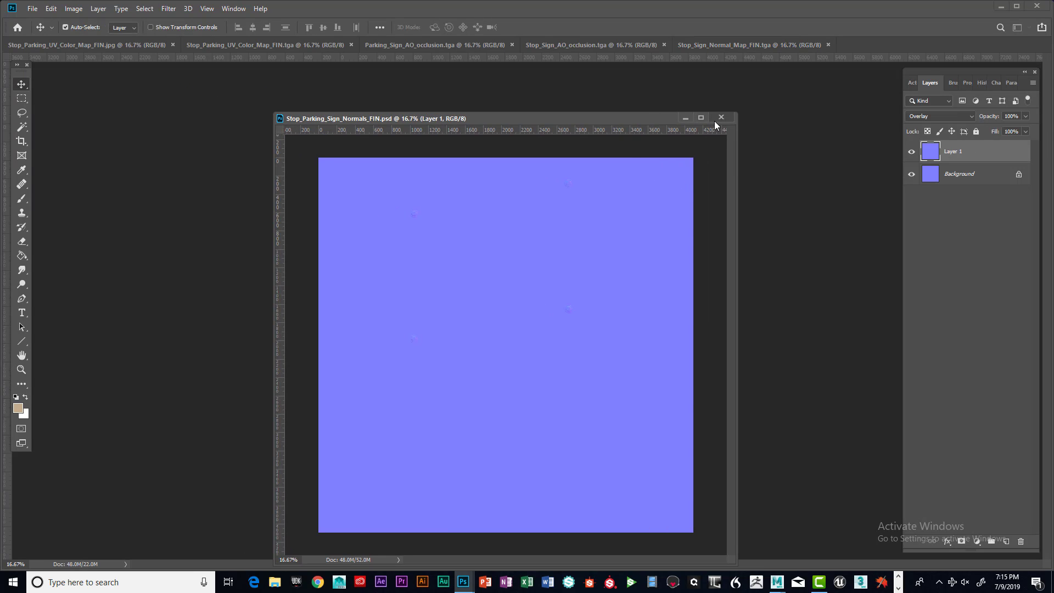
{"action": "left_click", "coordinate": [721, 117]}
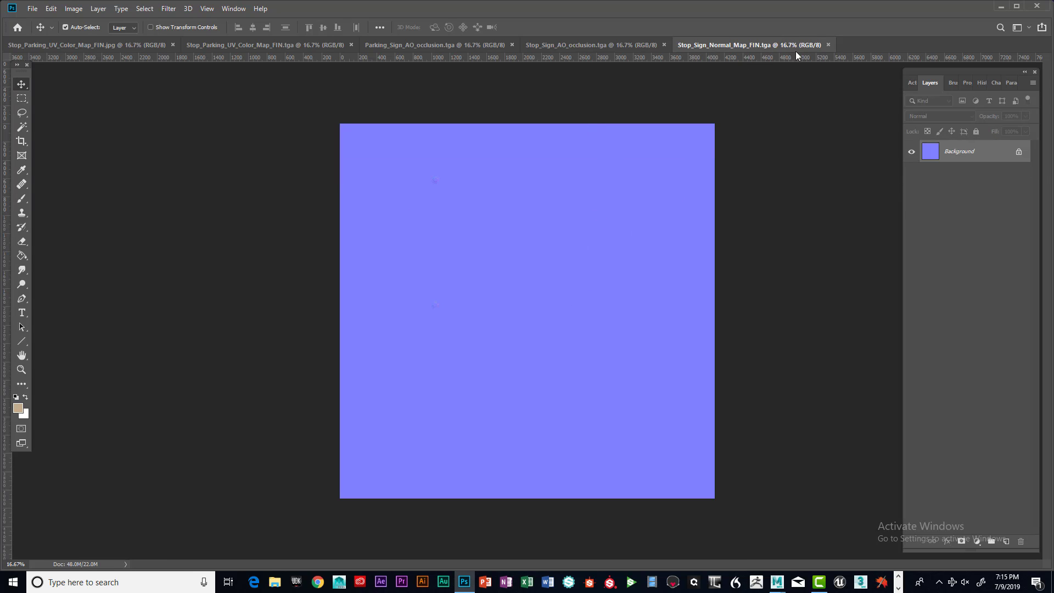
{"action": "left_click", "coordinate": [827, 45]}
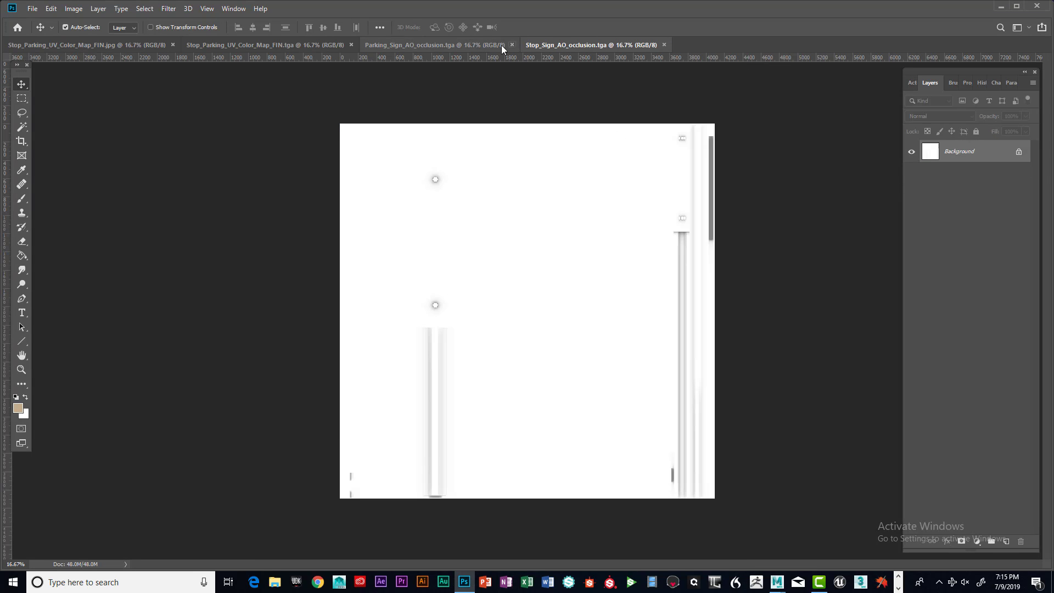
Switch between the open color map and AO map documents to compare them
{"action": "left_click", "coordinate": [472, 46]}
{"action": "left_click", "coordinate": [531, 40]}
{"action": "left_click", "coordinate": [275, 42]}
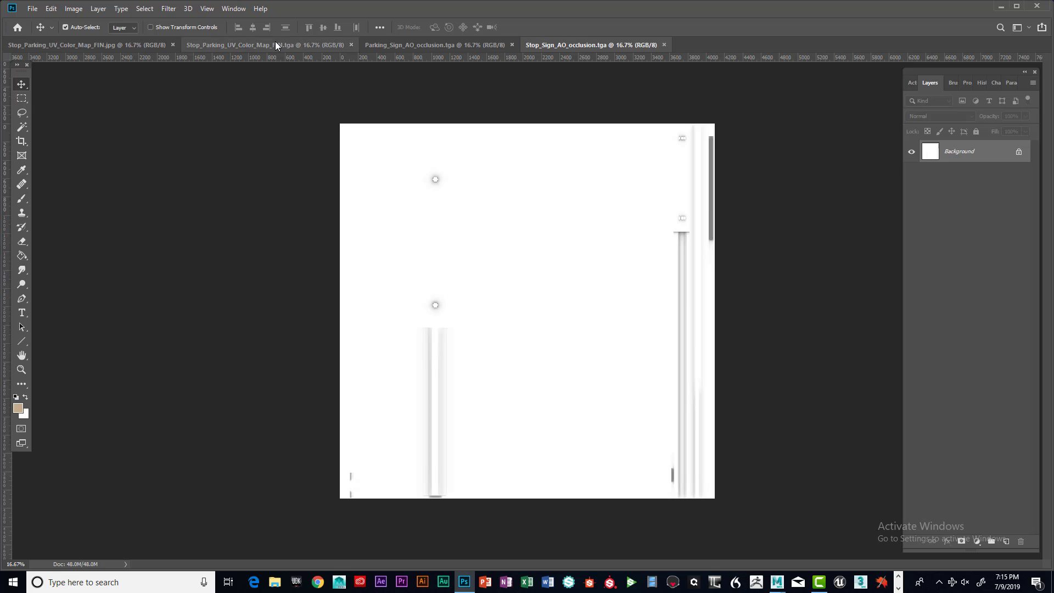
{"action": "left_click", "coordinate": [97, 44]}
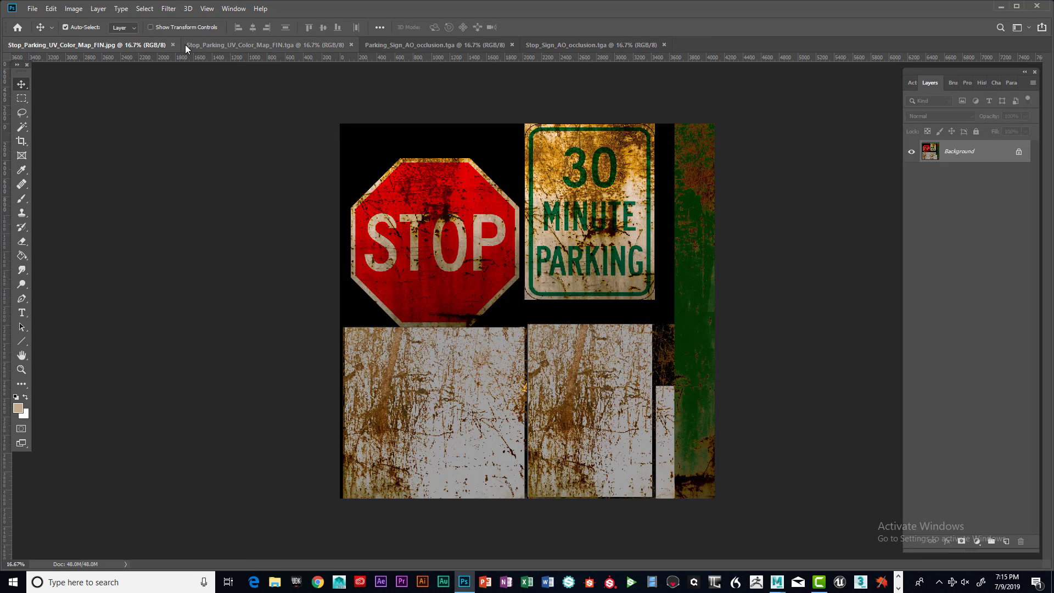
{"action": "left_click", "coordinate": [213, 45]}
{"action": "left_click", "coordinate": [122, 44]}
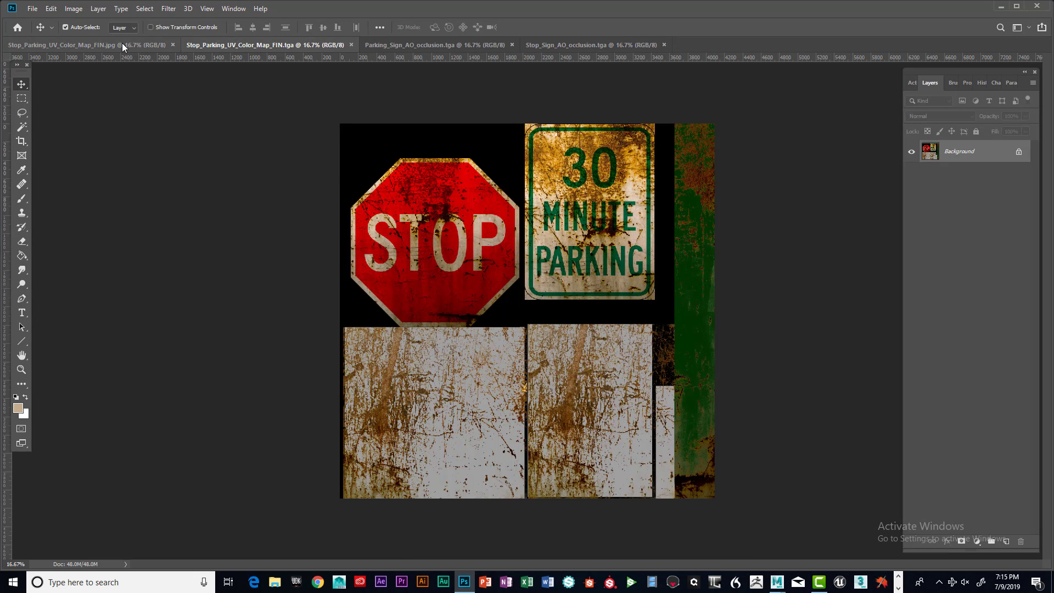
{"action": "left_click", "coordinate": [249, 45]}
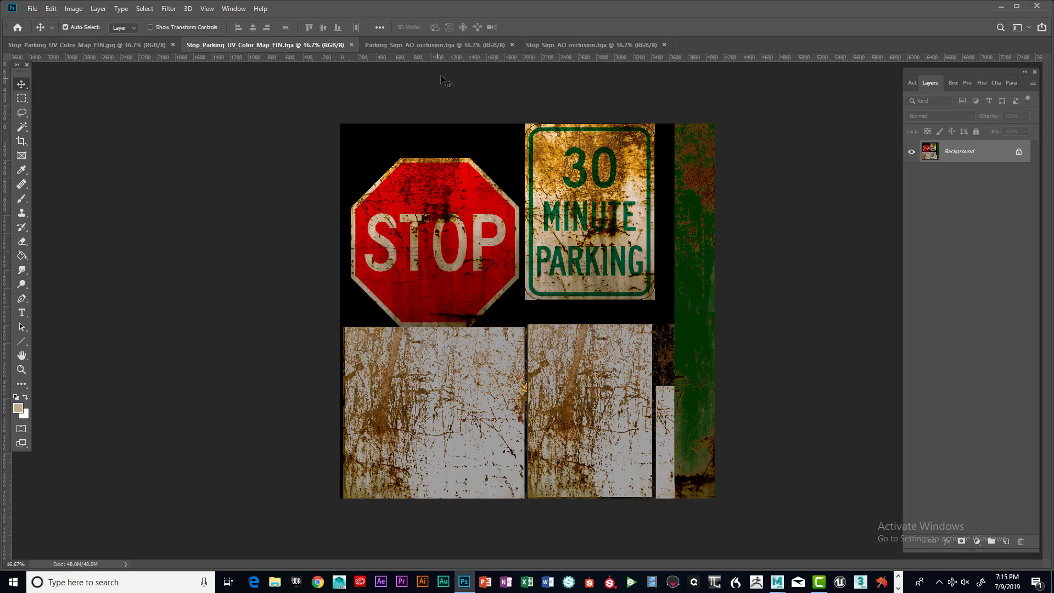
Copy the parking sign AO map into Stop_Parking_UV_Color_Map_FIN.tga as a new layer and dock its window back
{"action": "left_click", "coordinate": [443, 43]}
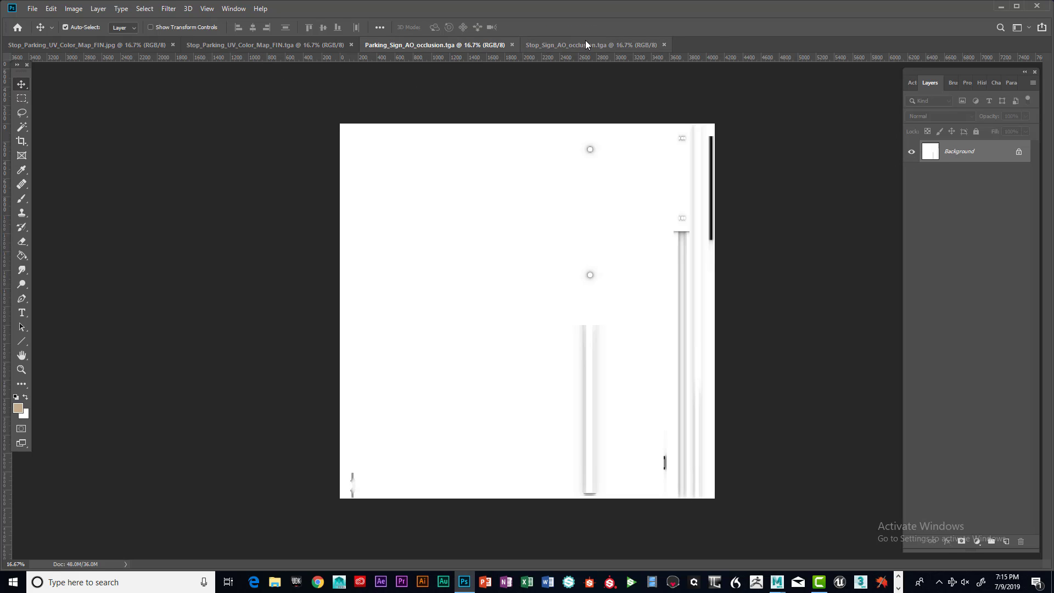
{"action": "left_click_drag", "start_coordinate": [456, 46], "coordinate": [608, 208]}
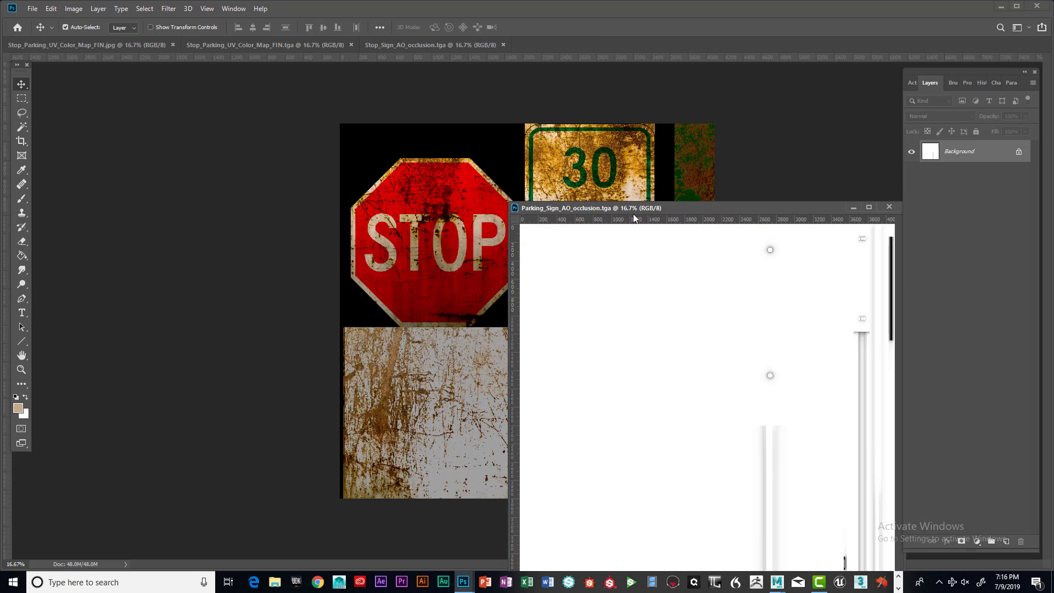
{"action": "left_click_drag", "start_coordinate": [642, 313], "coordinate": [454, 284]}
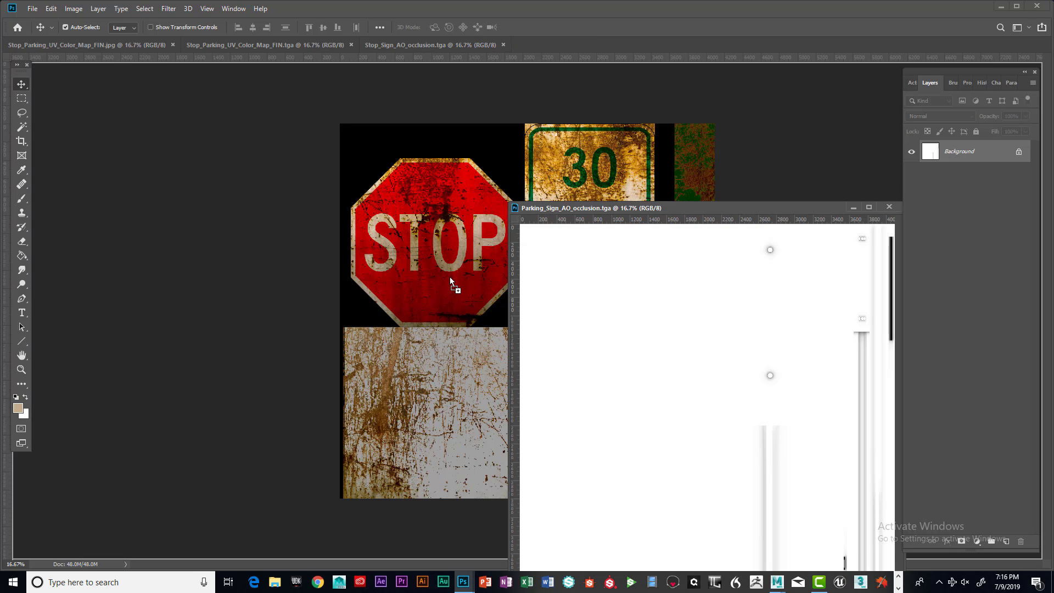
{"action": "left_click_drag", "start_coordinate": [716, 207], "coordinate": [590, 206]}
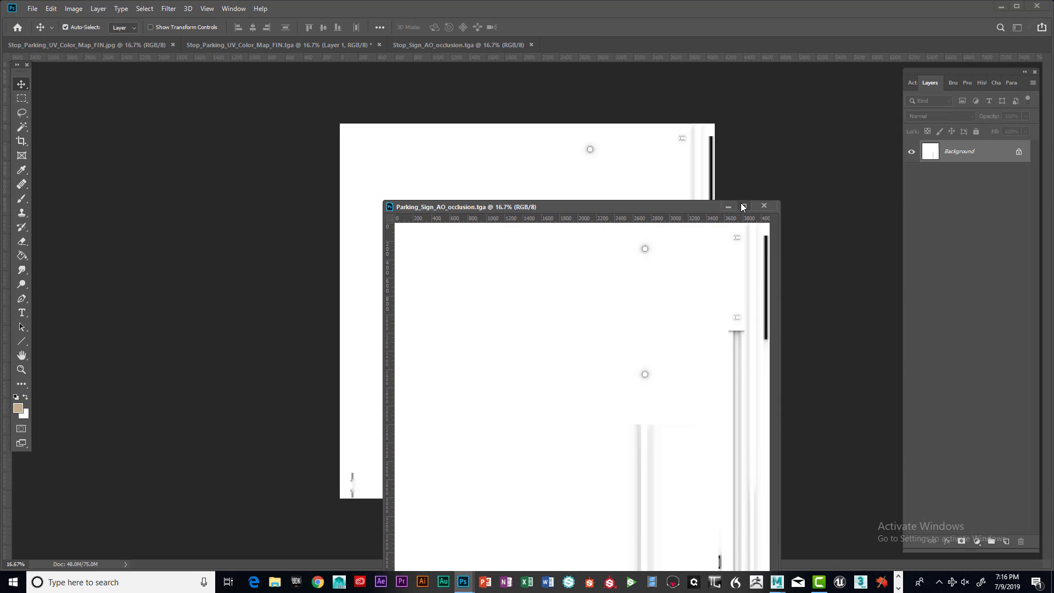
{"action": "left_click_drag", "start_coordinate": [693, 206], "coordinate": [755, 46]}
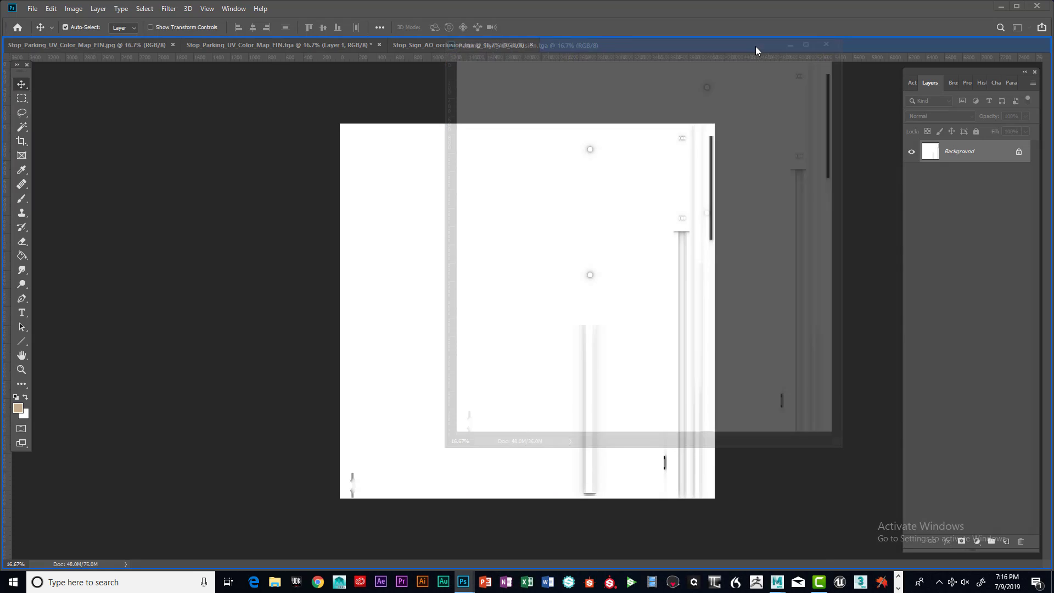
Copy the stop sign AO map into the same color map document as a second layer and minimize its window
{"action": "left_click", "coordinate": [470, 44]}
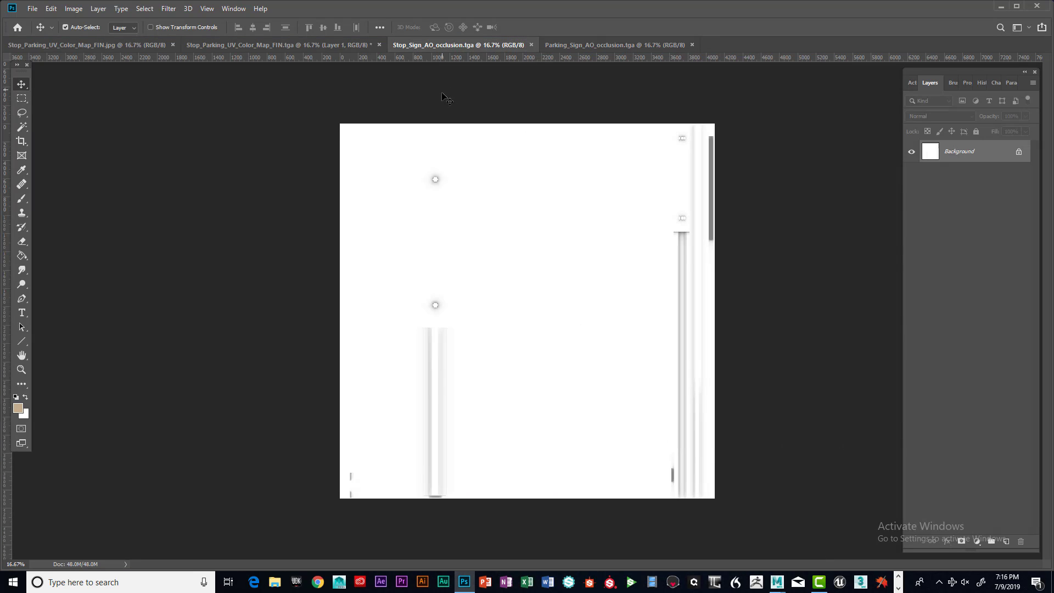
{"action": "left_click_drag", "start_coordinate": [450, 45], "coordinate": [541, 154]}
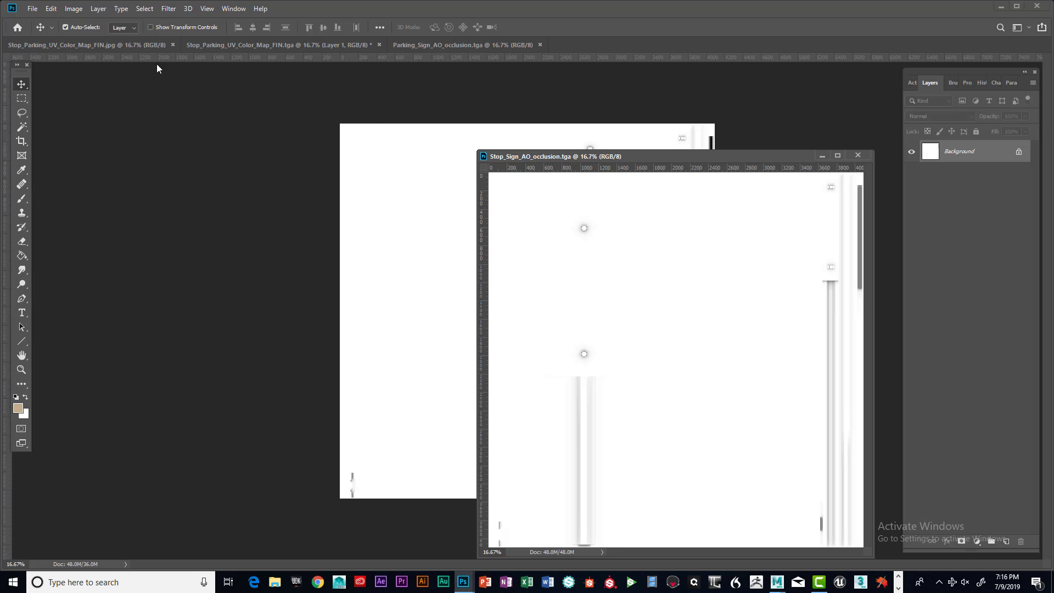
{"action": "left_click", "coordinate": [230, 44]}
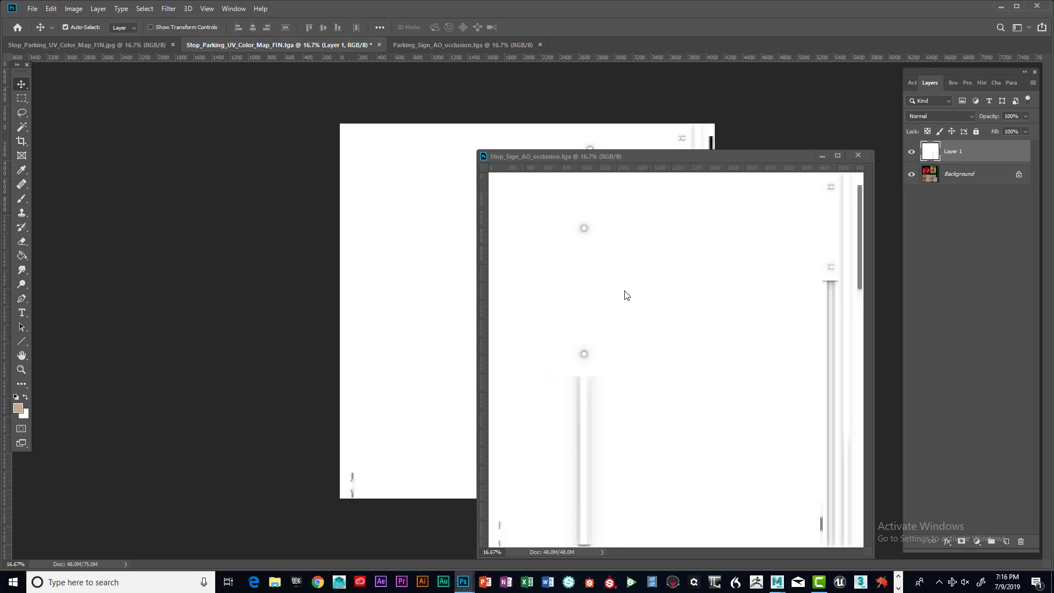
{"action": "left_click", "coordinate": [656, 329]}
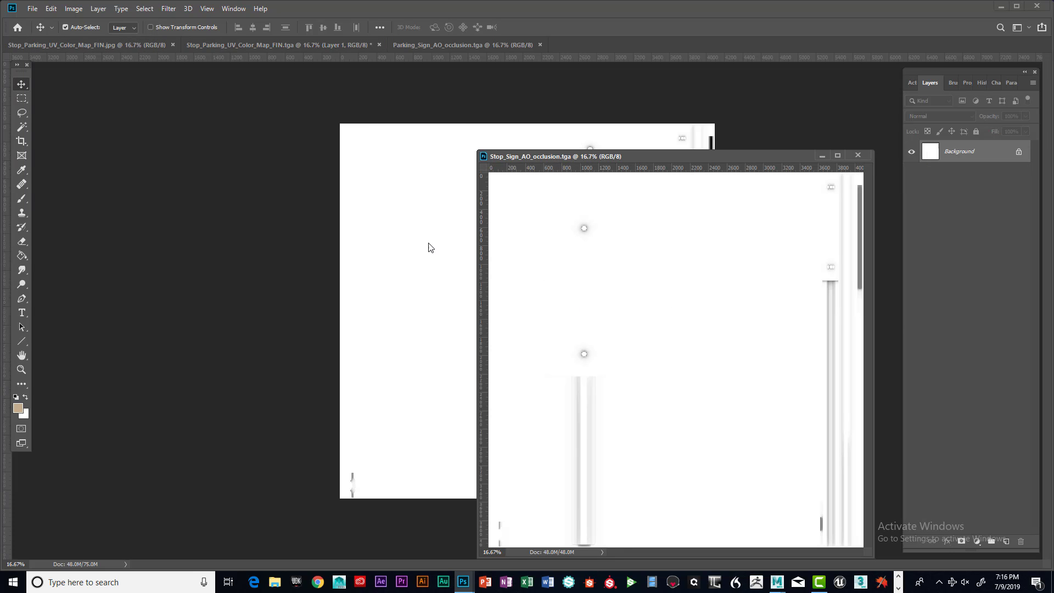
{"action": "left_click_drag", "start_coordinate": [601, 284], "coordinate": [419, 229]}
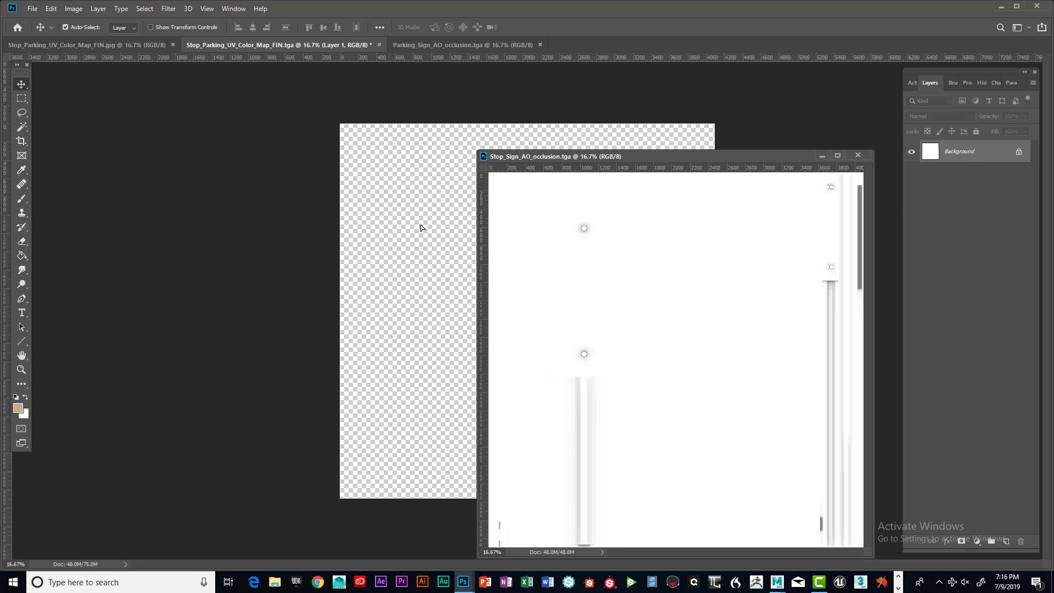
{"action": "left_click", "coordinate": [822, 156]}
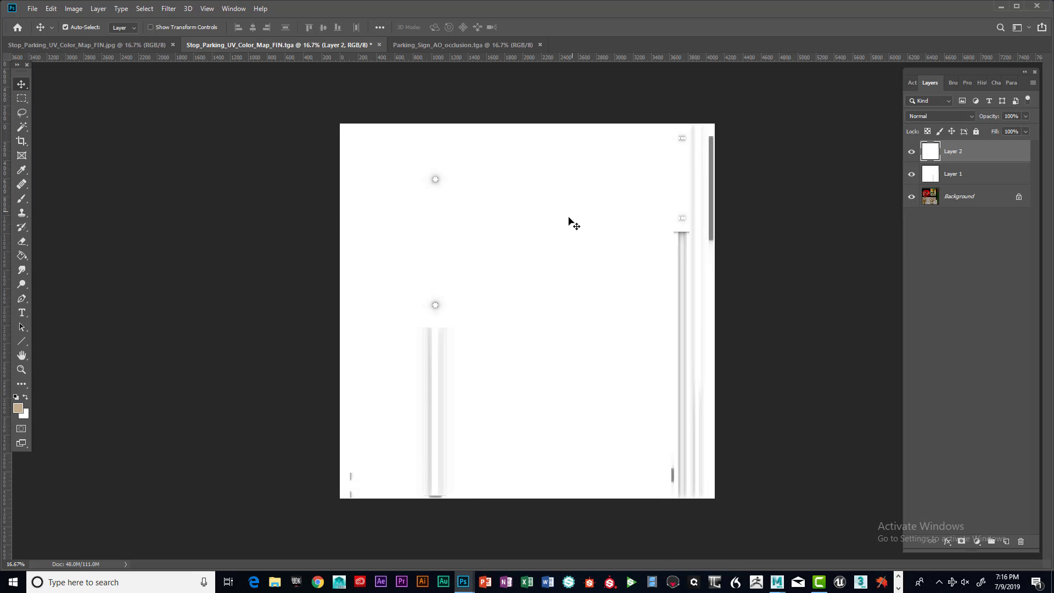
Toggle Layer 2's visibility repeatedly to compare the two AO layers
{"action": "left_click", "coordinate": [911, 157]}
{"action": "left_click", "coordinate": [911, 156]}
{"action": "left_click", "coordinate": [910, 156]}
{"action": "left_click", "coordinate": [911, 156]}
{"action": "left_click", "coordinate": [911, 156]}
{"action": "left_click", "coordinate": [911, 156]}
{"action": "left_click", "coordinate": [911, 156]}
{"action": "left_click", "coordinate": [911, 156]}
{"action": "left_click", "coordinate": [911, 156]}
{"action": "left_click", "coordinate": [911, 156]}
{"action": "left_click", "coordinate": [911, 156]}
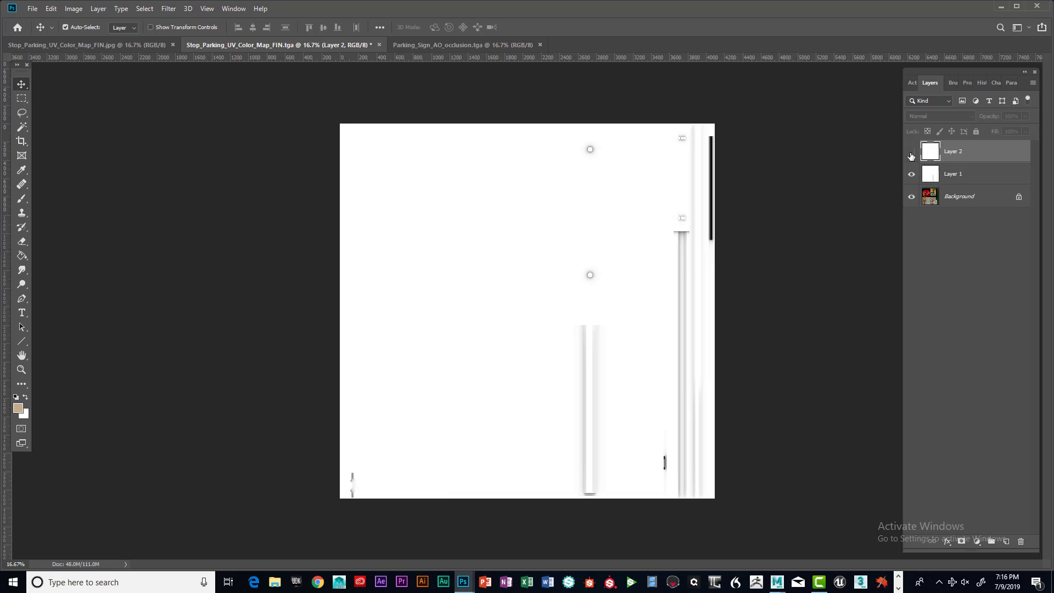
{"action": "left_click", "coordinate": [910, 156]}
{"action": "left_click", "coordinate": [911, 156]}
{"action": "left_click", "coordinate": [911, 156]}
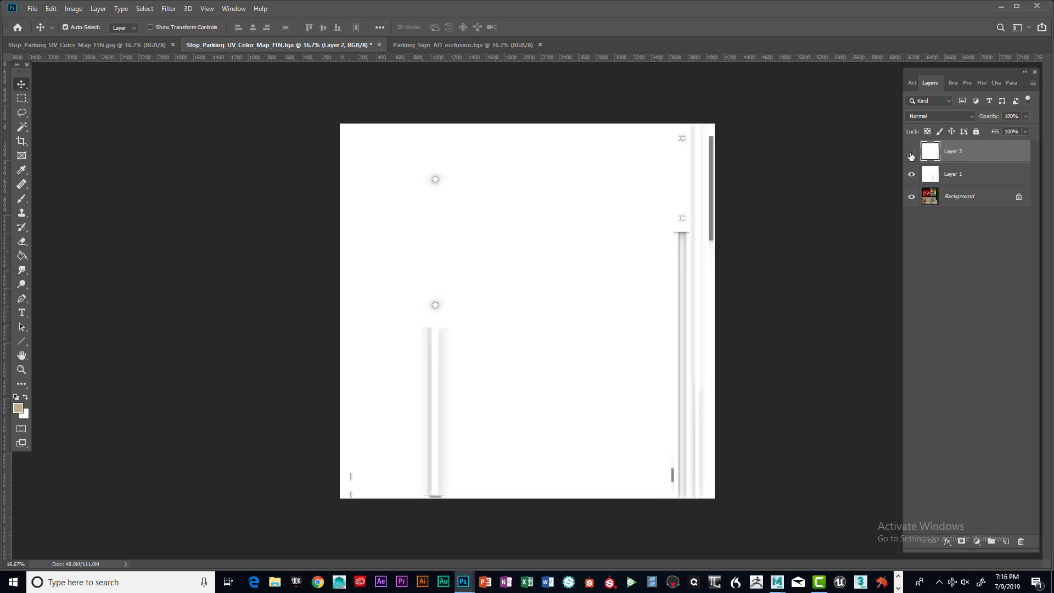
{"action": "left_click", "coordinate": [911, 156]}
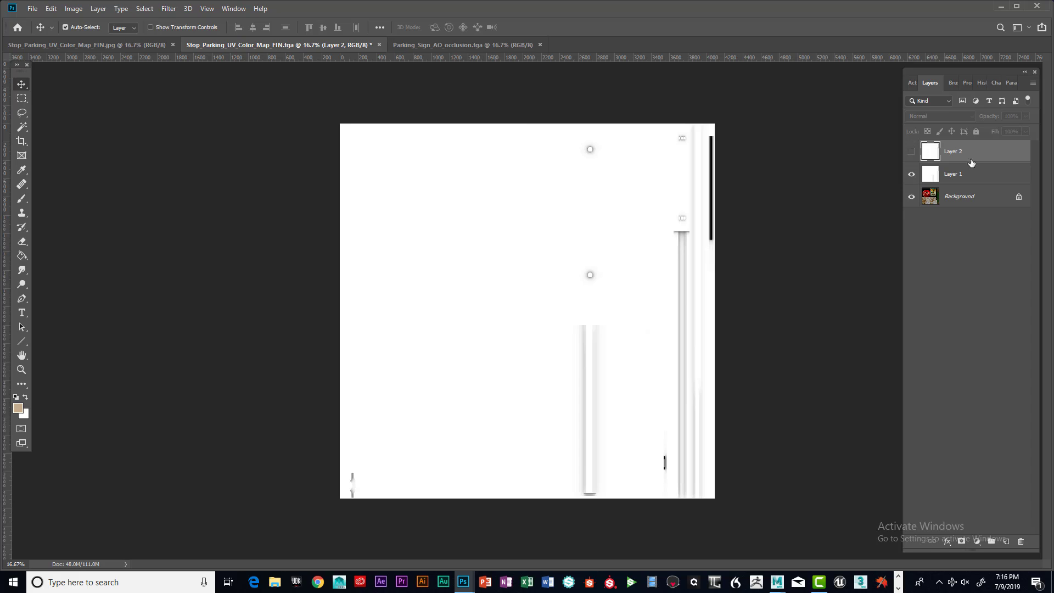
{"action": "left_click", "coordinate": [916, 157]}
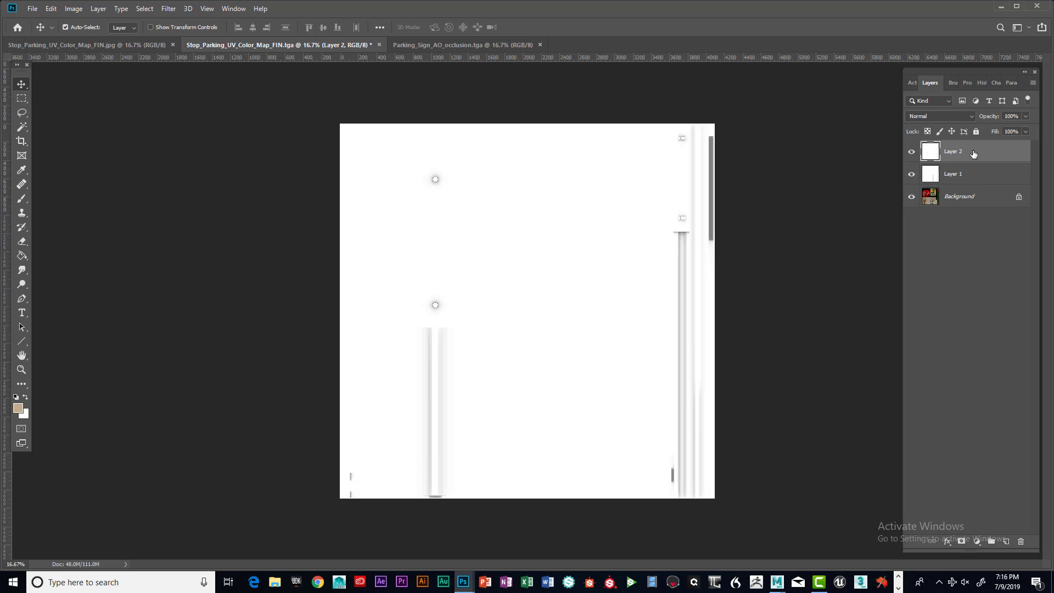
Set Layer 2's blend mode to Multiply and toggle its visibility to check the result
{"action": "left_click", "coordinate": [971, 117]}
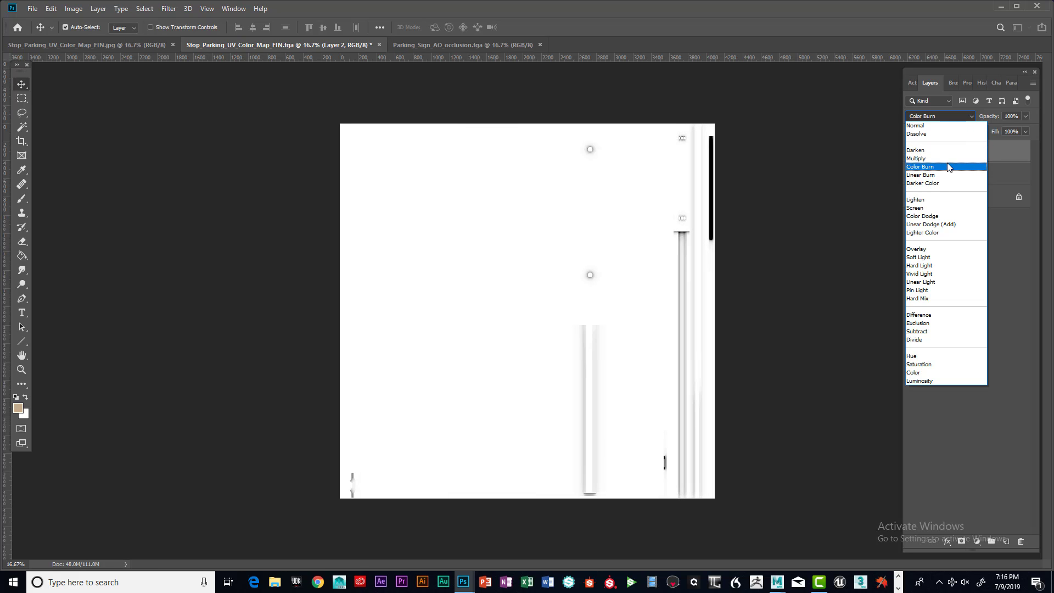
{"action": "left_click", "coordinate": [942, 159]}
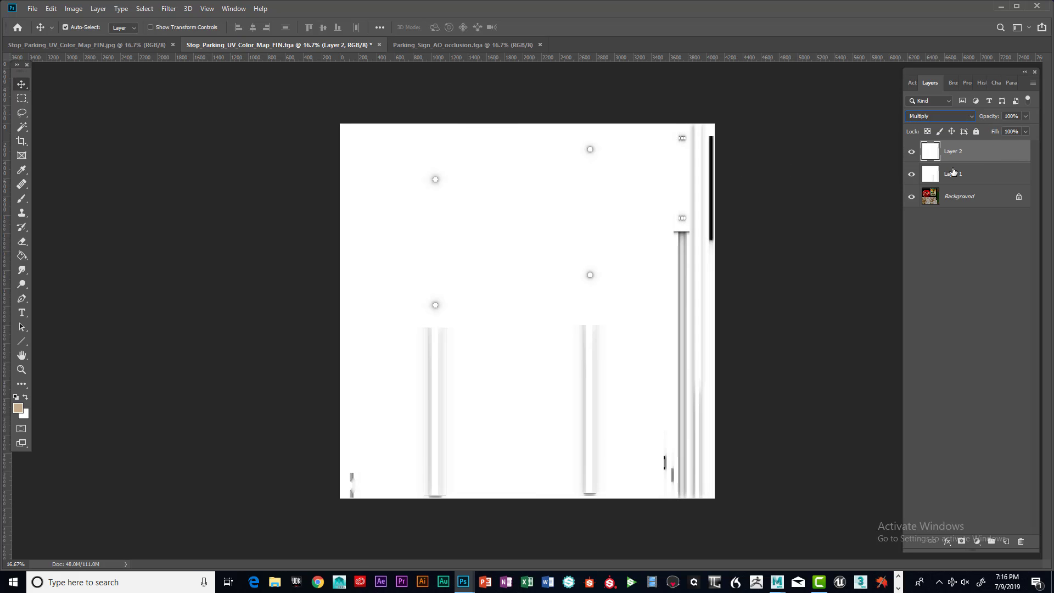
{"action": "left_click", "coordinate": [911, 154]}
{"action": "left_click", "coordinate": [911, 154]}
{"action": "left_click", "coordinate": [911, 154]}
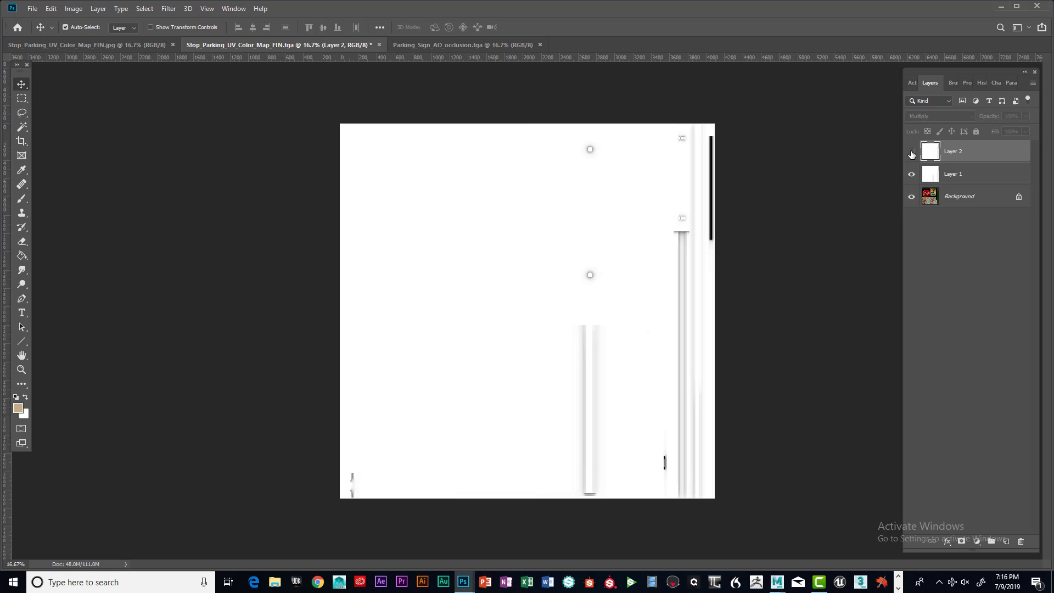
{"action": "left_click", "coordinate": [911, 155]}
{"action": "left_click", "coordinate": [911, 155]}
{"action": "left_click", "coordinate": [911, 154]}
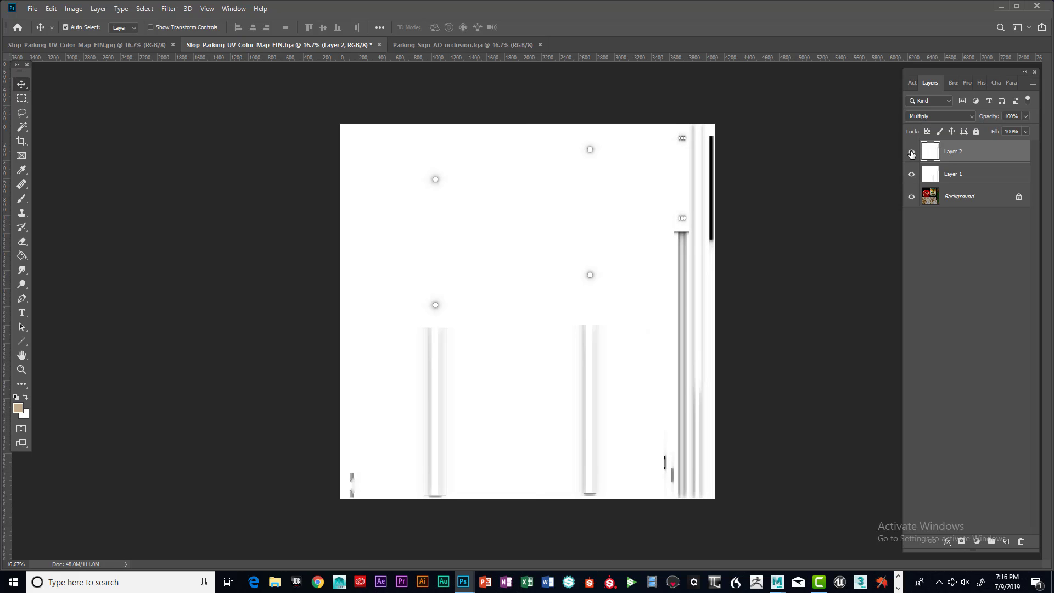
Set Layer 1's blend mode to Multiply and toggle both AO layers' visibility to compare
{"action": "left_click", "coordinate": [971, 174]}
{"action": "left_click", "coordinate": [964, 151]}
{"action": "left_click", "coordinate": [967, 176]}
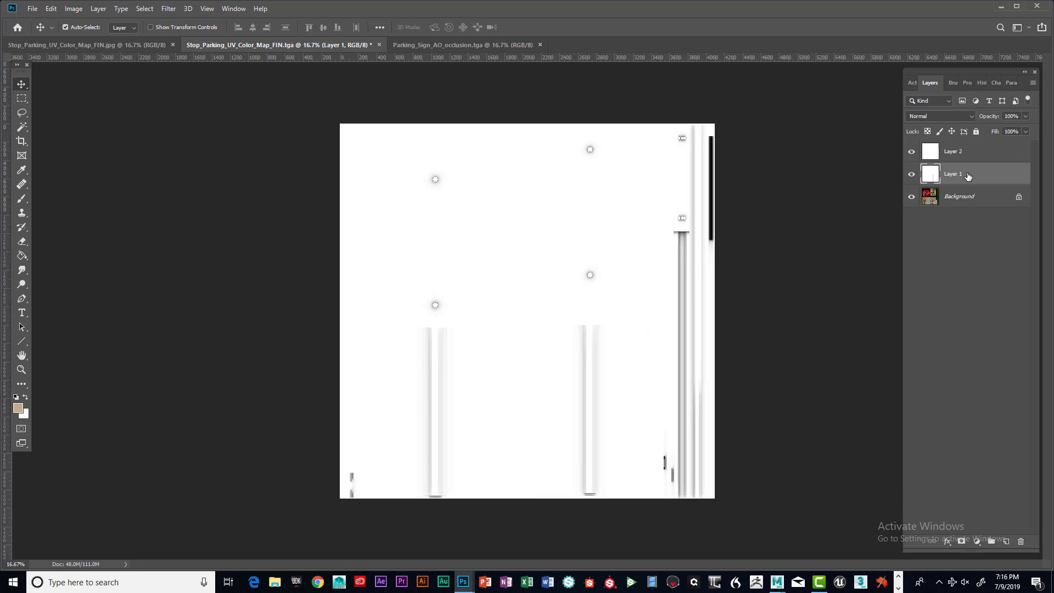
{"action": "left_click", "coordinate": [971, 117]}
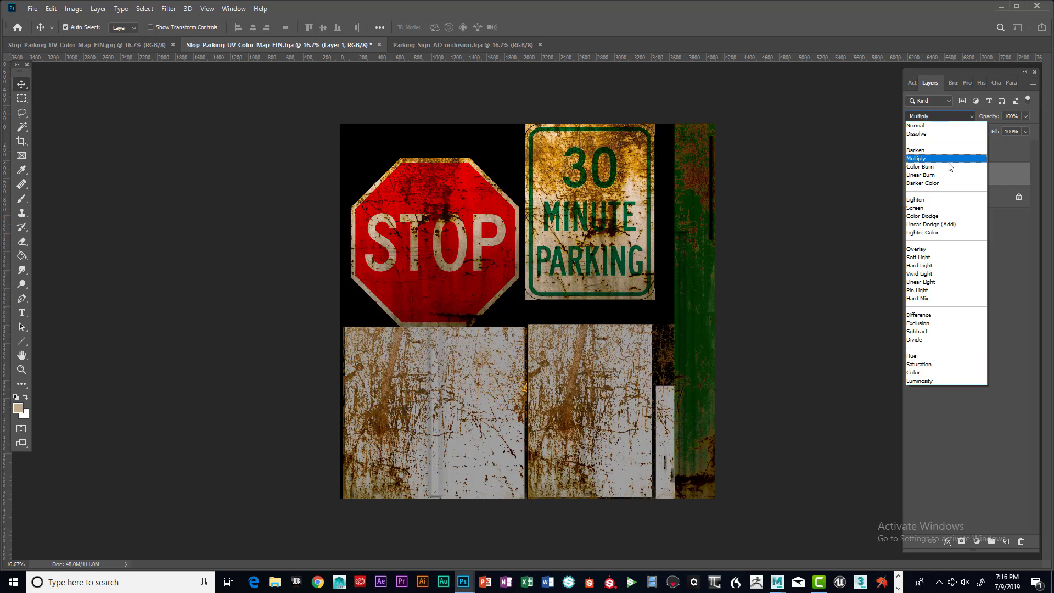
{"action": "left_click", "coordinate": [947, 160]}
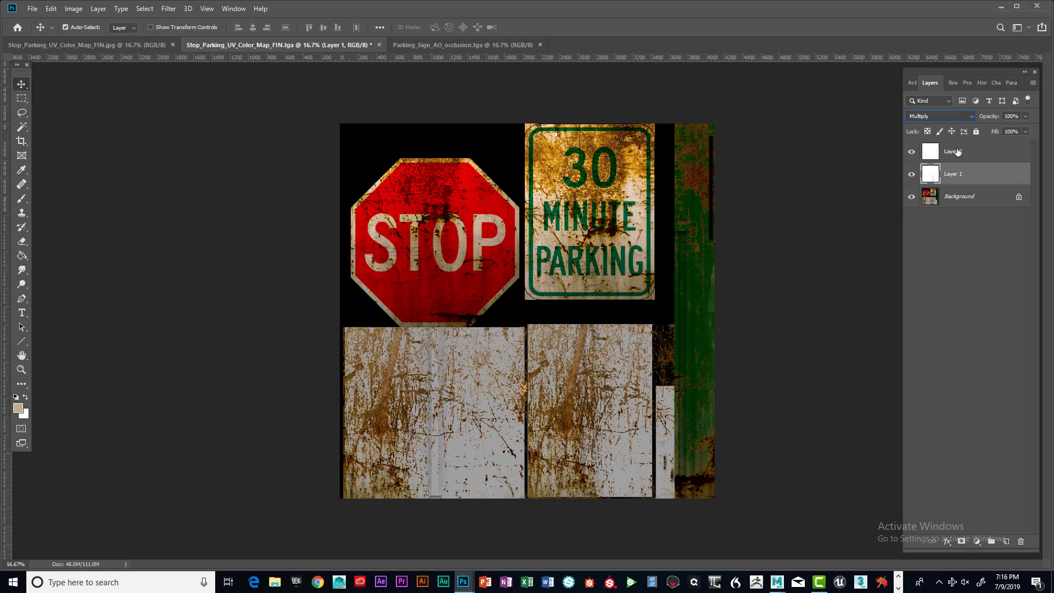
{"action": "left_click", "coordinate": [912, 152]}
{"action": "left_click", "coordinate": [911, 175]}
{"action": "left_click", "coordinate": [912, 175]}
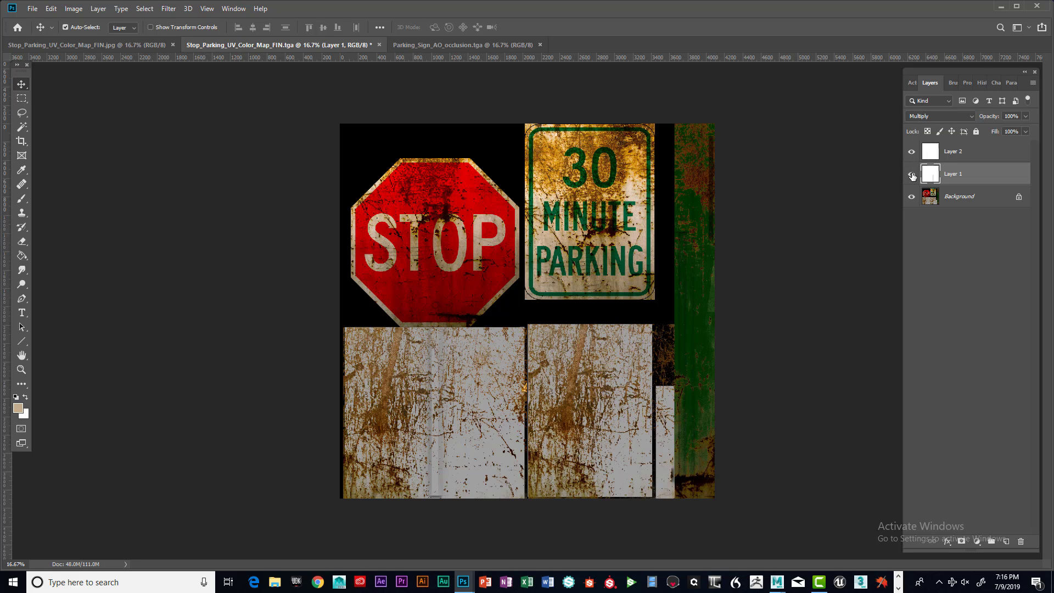
Toggle Layer 1's visibility repeatedly to compare the color map with and without the AO layers
{"action": "left_click", "coordinate": [912, 174]}
{"action": "left_click", "coordinate": [912, 174]}
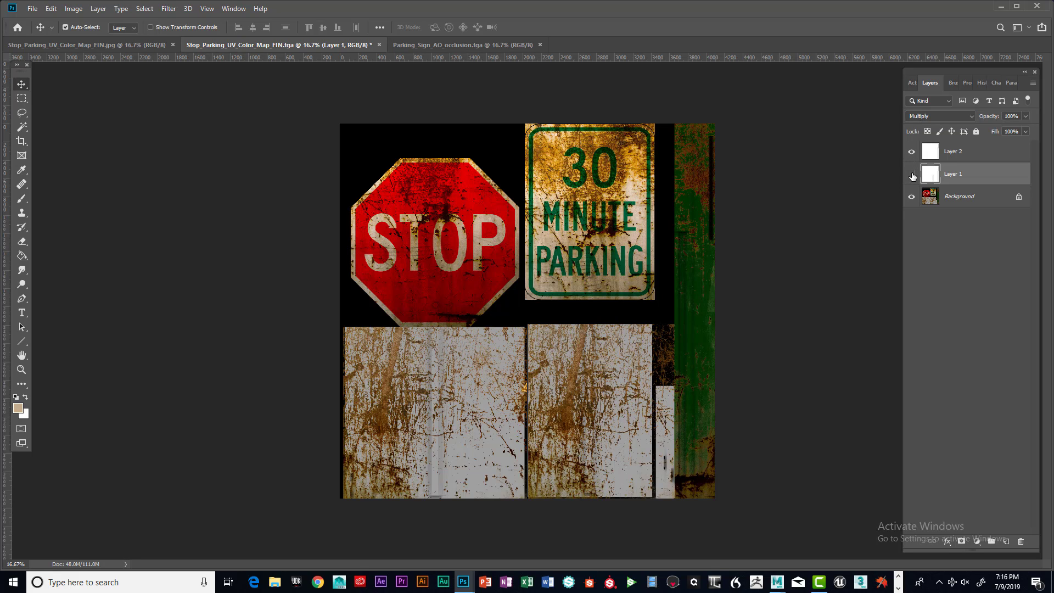
{"action": "left_click", "coordinate": [911, 175]}
{"action": "left_click", "coordinate": [911, 174]}
{"action": "left_click", "coordinate": [912, 175]}
{"action": "left_click", "coordinate": [911, 174]}
{"action": "left_click", "coordinate": [912, 175]}
{"action": "left_click", "coordinate": [911, 174]}
Select both AO layers and merge visible layers, then undo the merge
{"action": "left_click", "coordinate": [950, 153]}
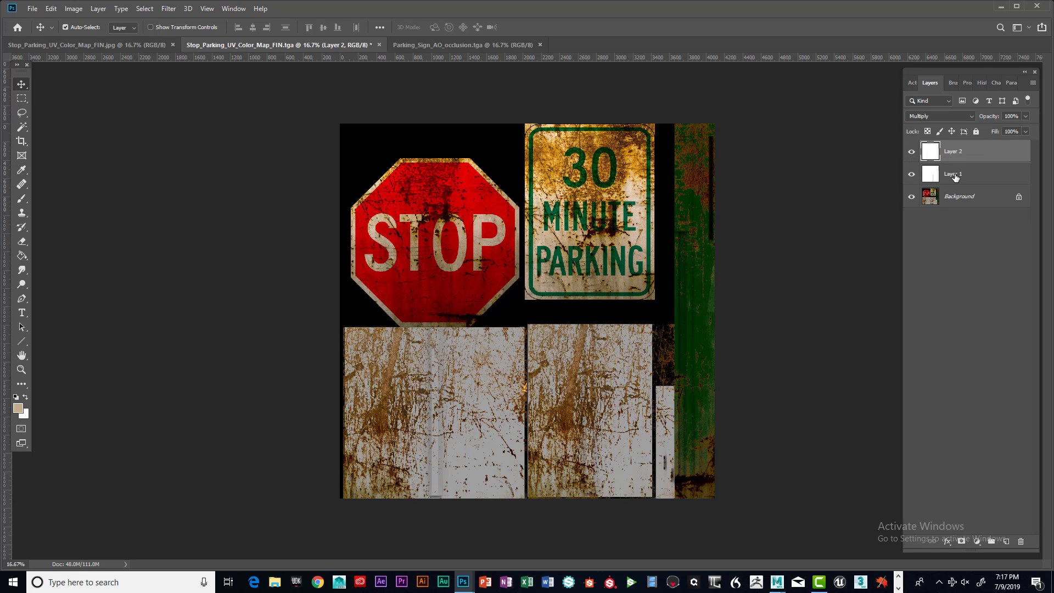
{"action": "left_click", "coordinate": [955, 174], "text": "shift"}
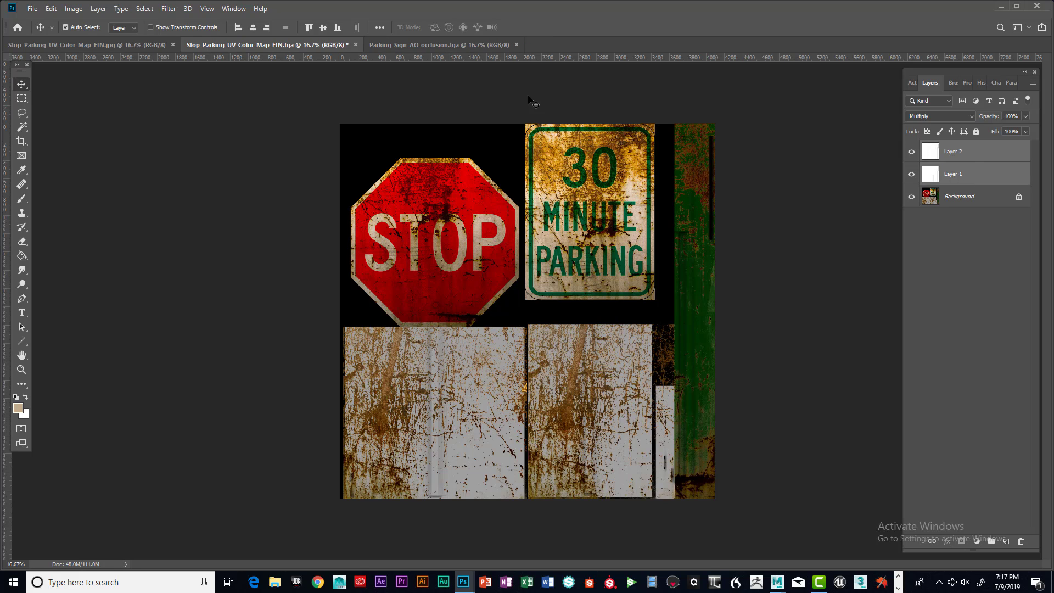
{"action": "left_click", "coordinate": [98, 8]}
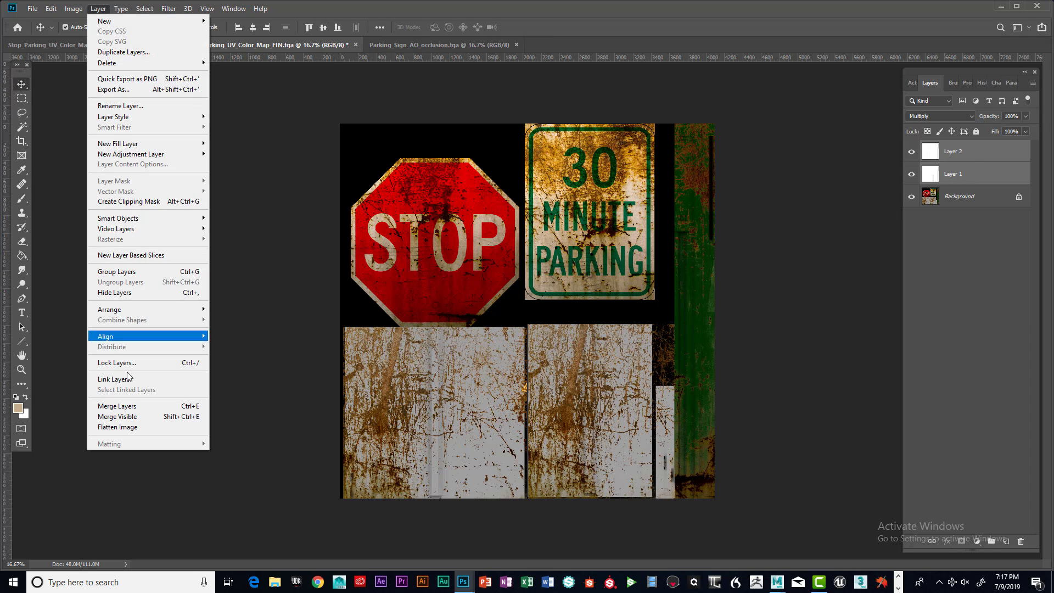
{"action": "left_click", "coordinate": [133, 419]}
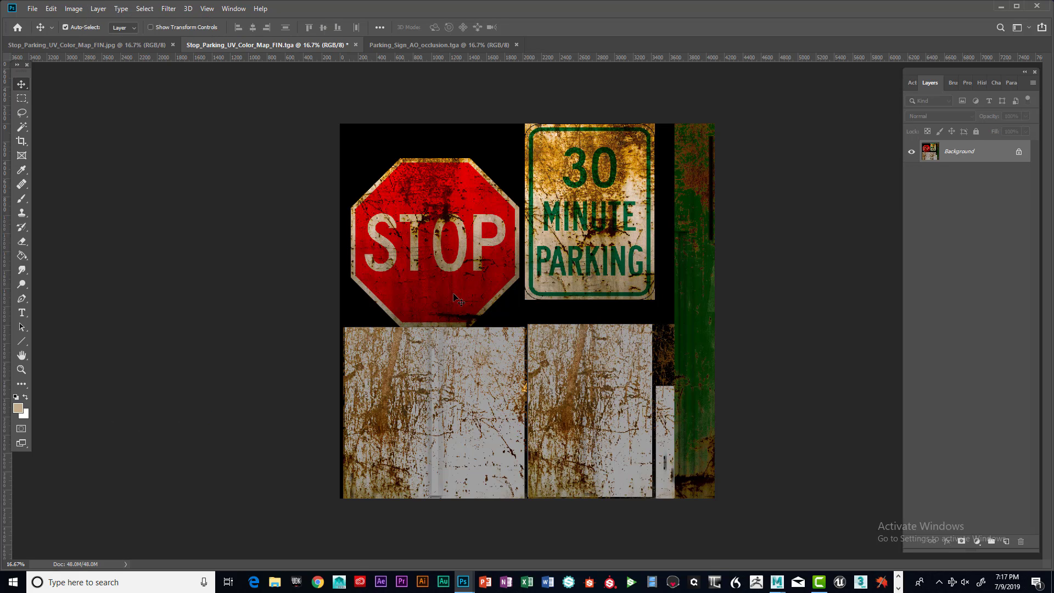
{"action": "key", "text": "ctrl+z"}
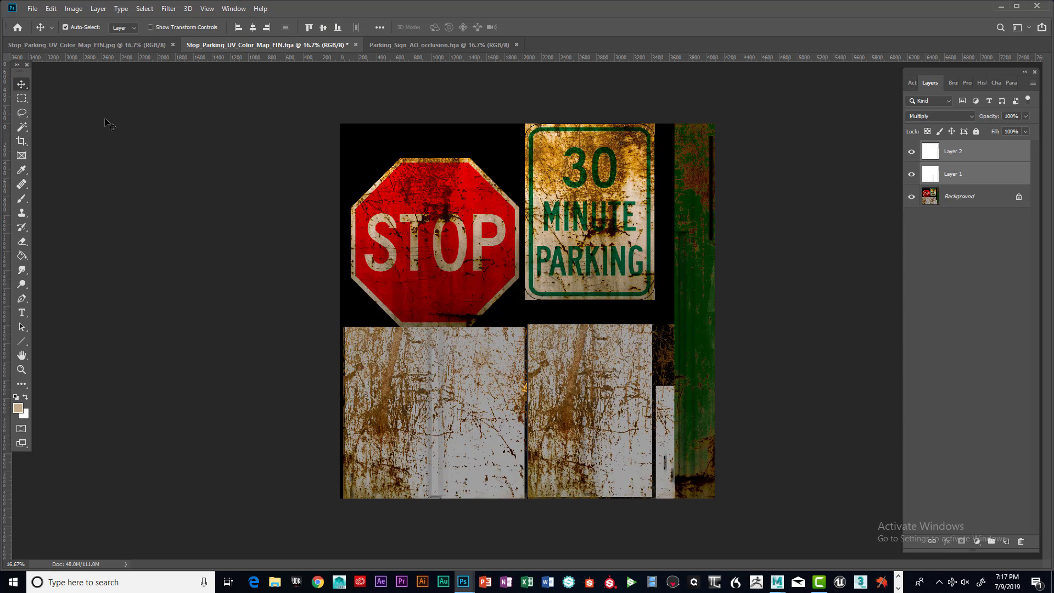
Merge the two AO layers into one and set the merged layer's blend mode to Multiply
{"action": "left_click", "coordinate": [98, 10]}
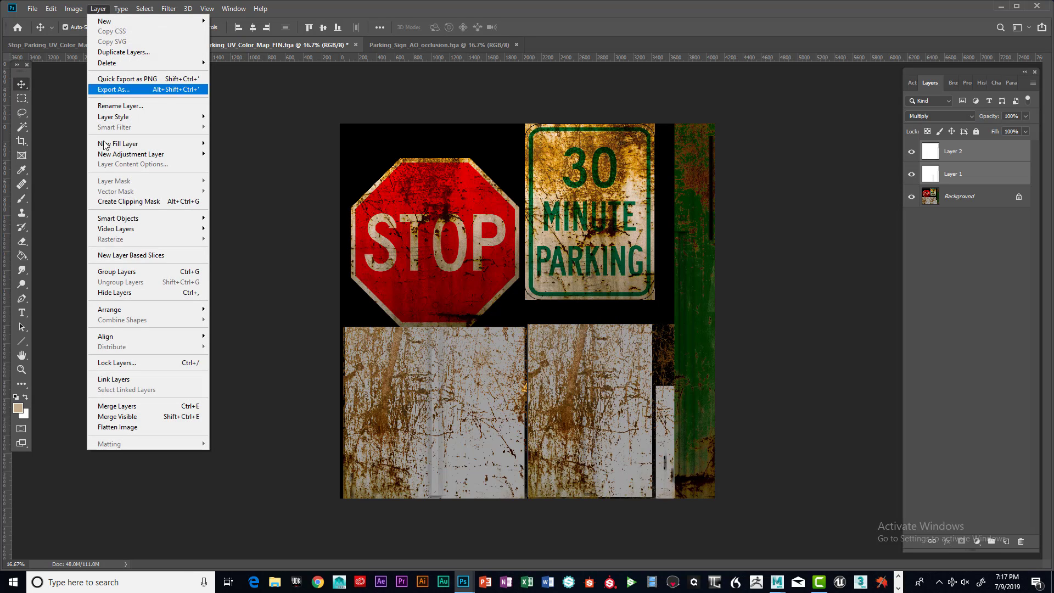
{"action": "left_click", "coordinate": [140, 409]}
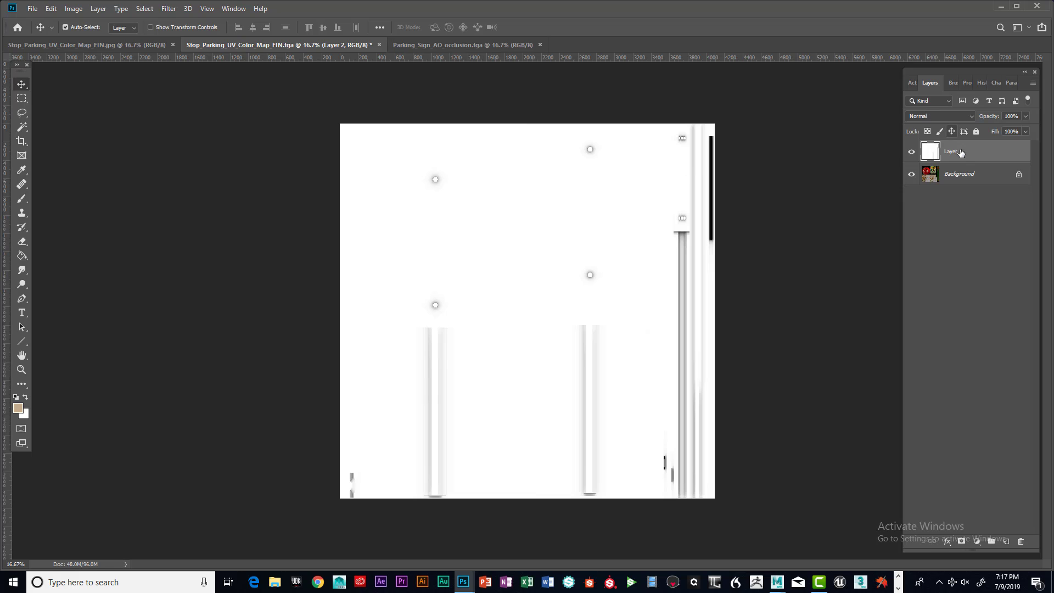
{"action": "left_click", "coordinate": [971, 117]}
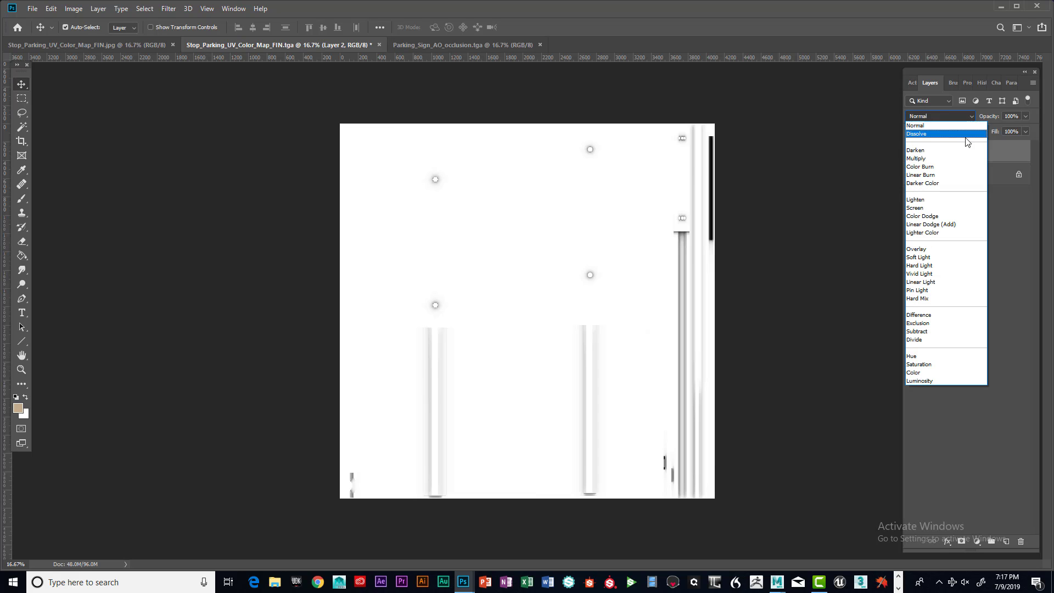
{"action": "left_click", "coordinate": [975, 171]}
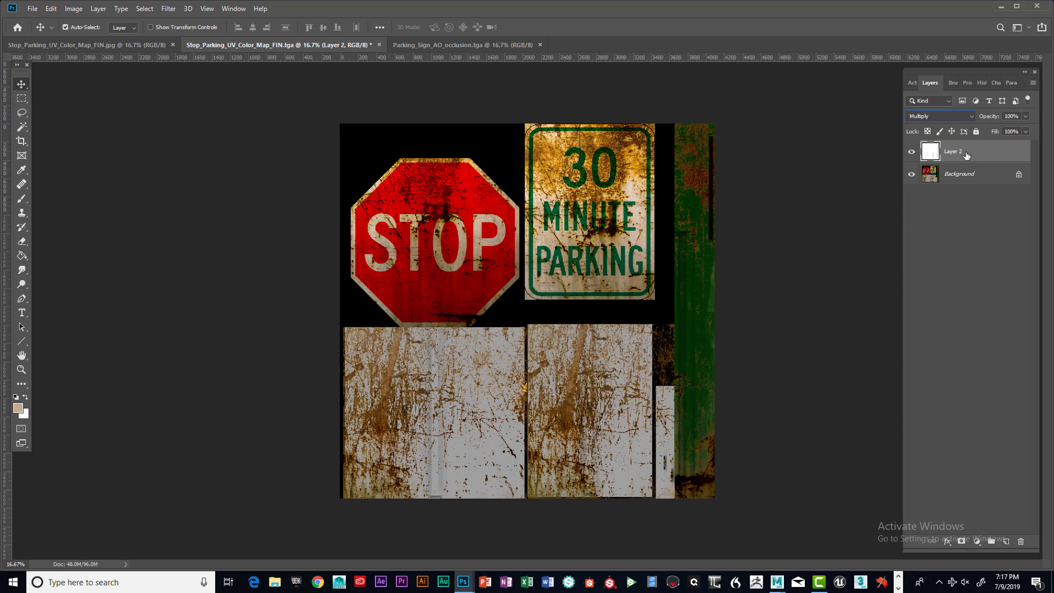
Duplicate the merged AO layer three times to strengthen the multiplied shading
{"action": "right_click", "coordinate": [966, 155]}
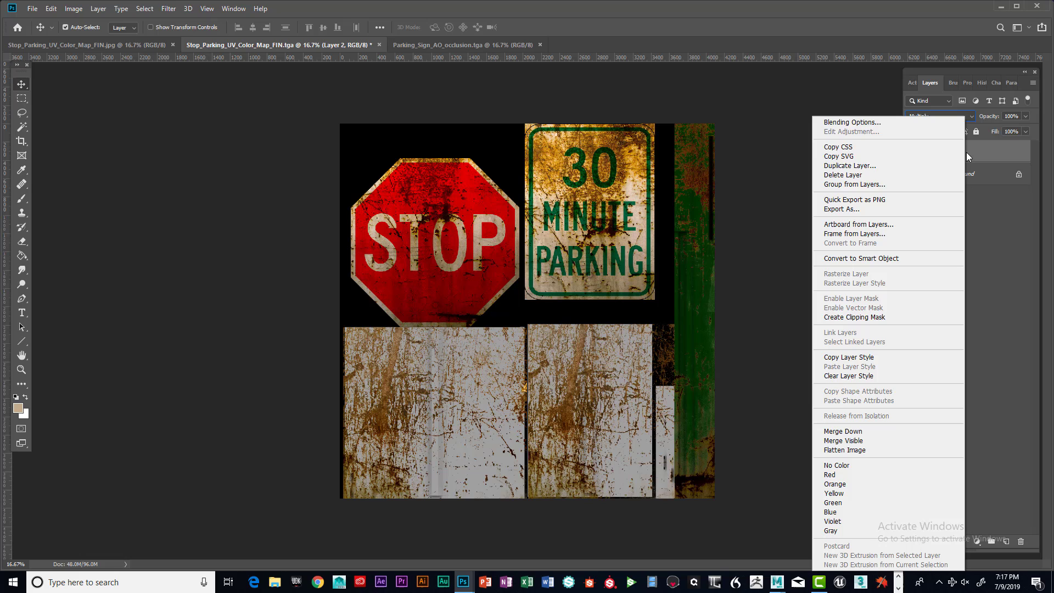
{"action": "left_click", "coordinate": [854, 166]}
{"action": "left_click", "coordinate": [630, 174]}
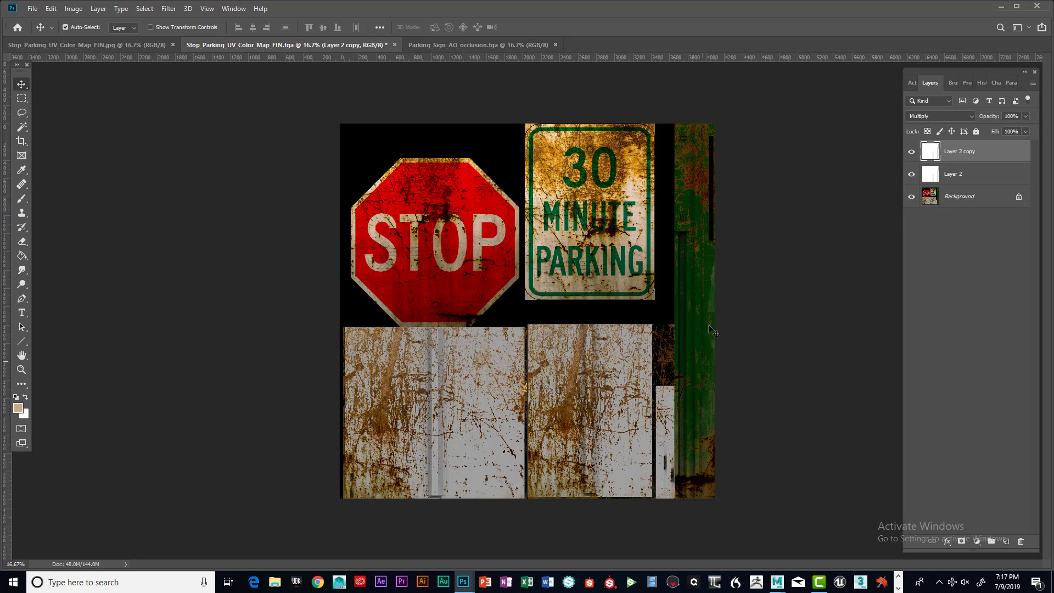
{"action": "right_click", "coordinate": [969, 153]}
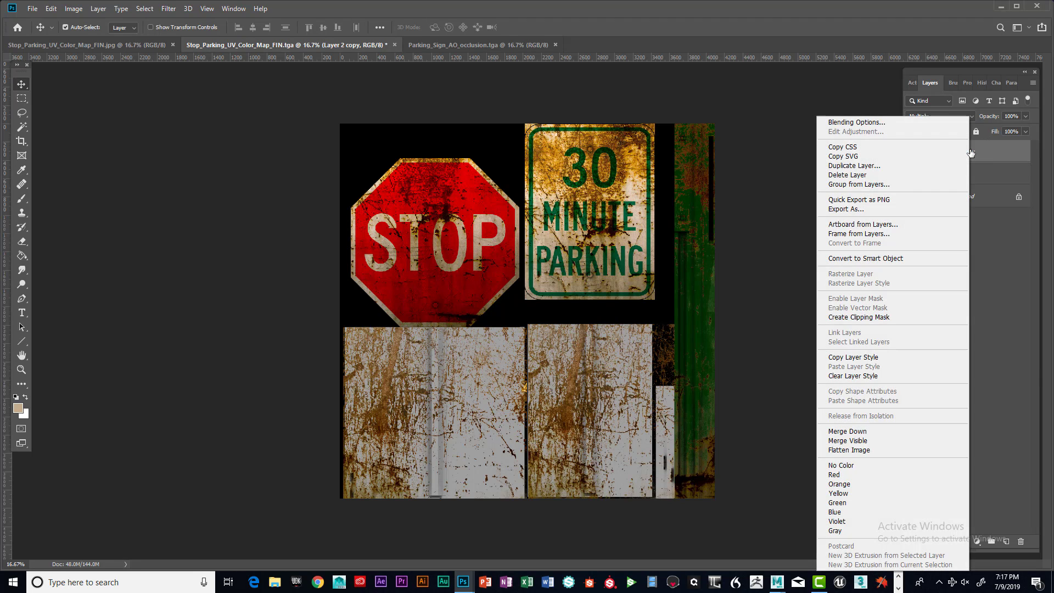
{"action": "left_click", "coordinate": [854, 166]}
{"action": "left_click", "coordinate": [622, 178]}
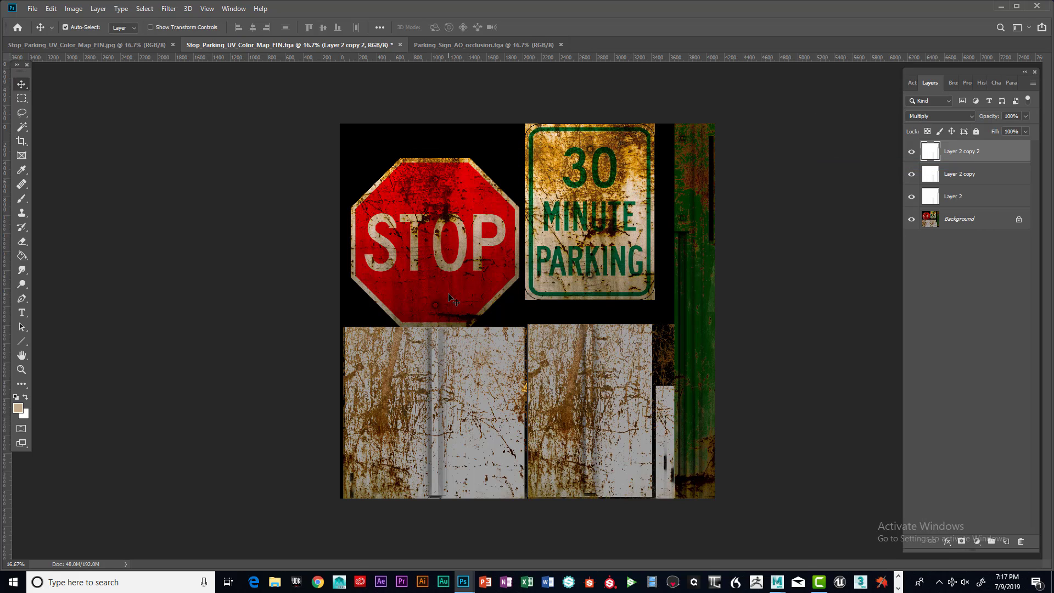
{"action": "right_click", "coordinate": [983, 166]}
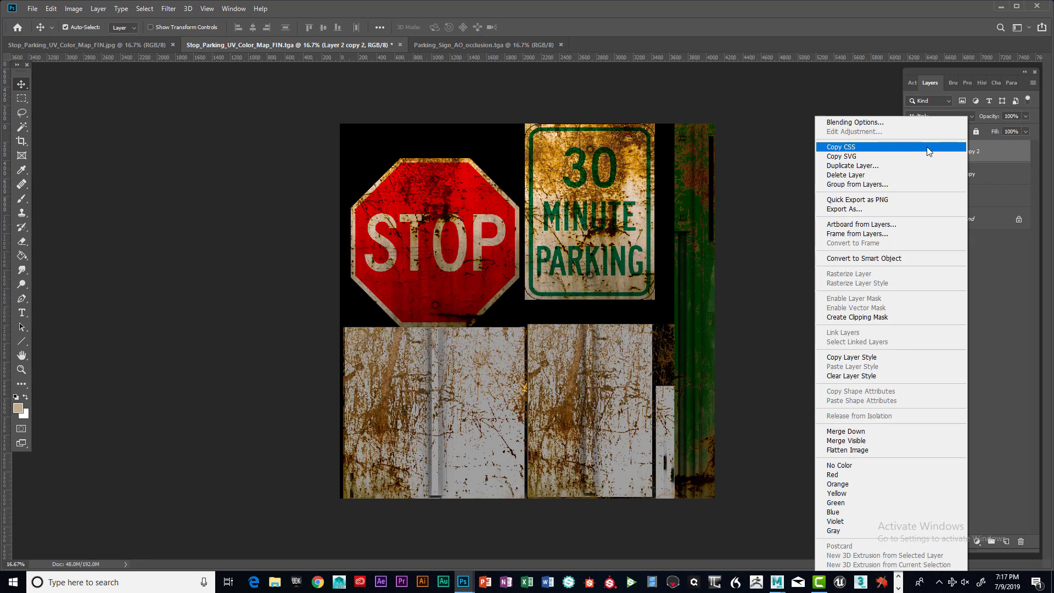
{"action": "left_click", "coordinate": [843, 166]}
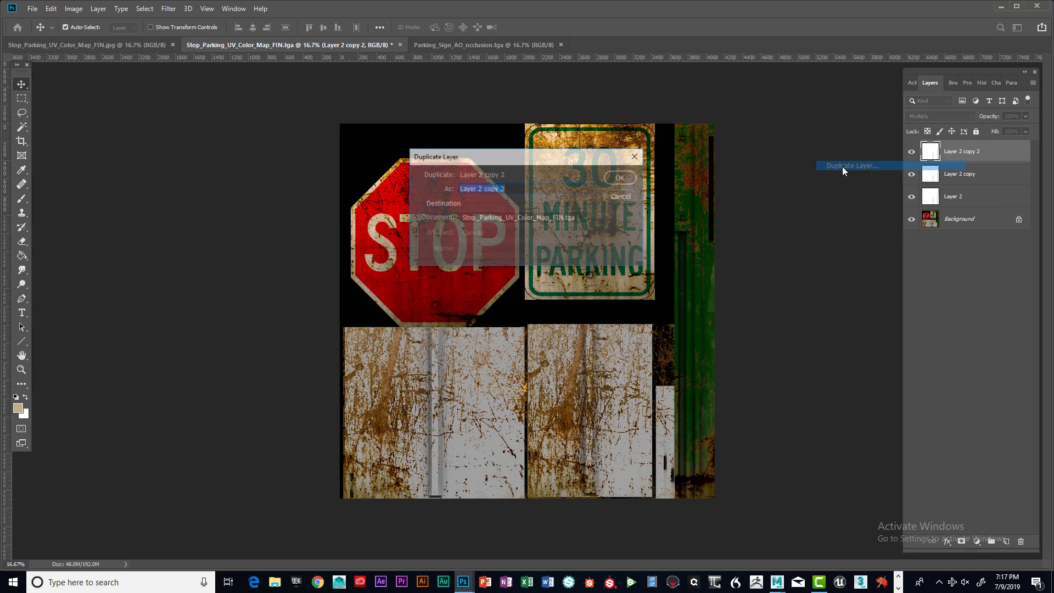
{"action": "left_click", "coordinate": [631, 177]}
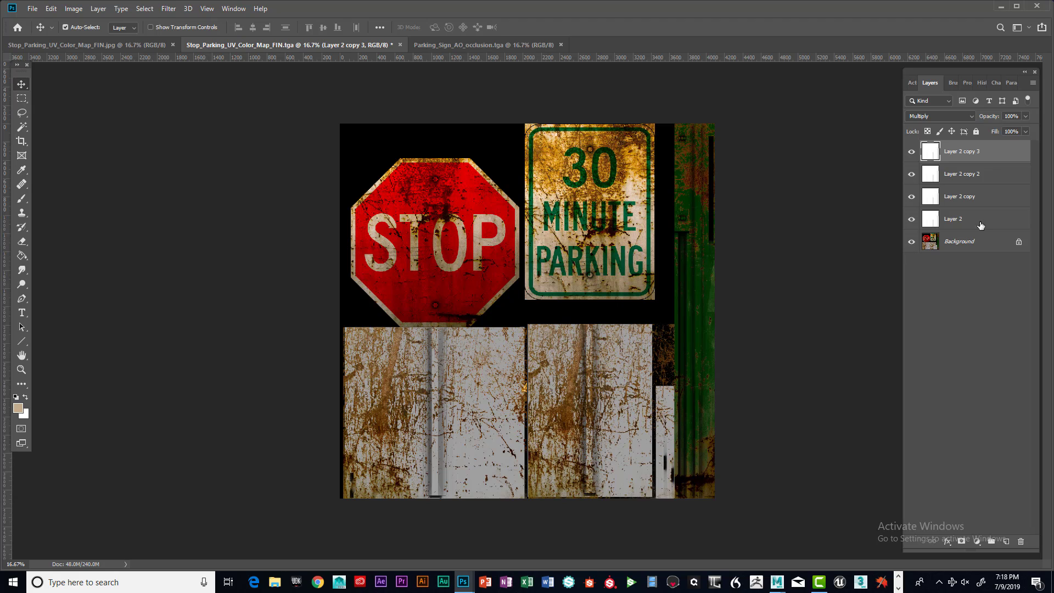
Convert the background into Layer 0 and hide it
{"action": "double_click", "coordinate": [949, 242]}
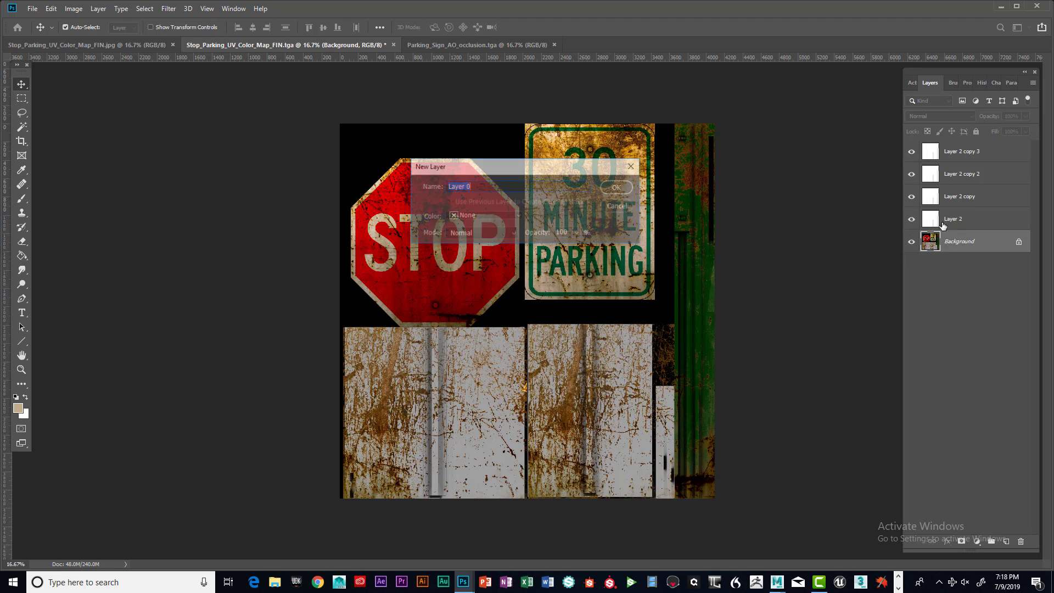
{"action": "left_click", "coordinate": [616, 188]}
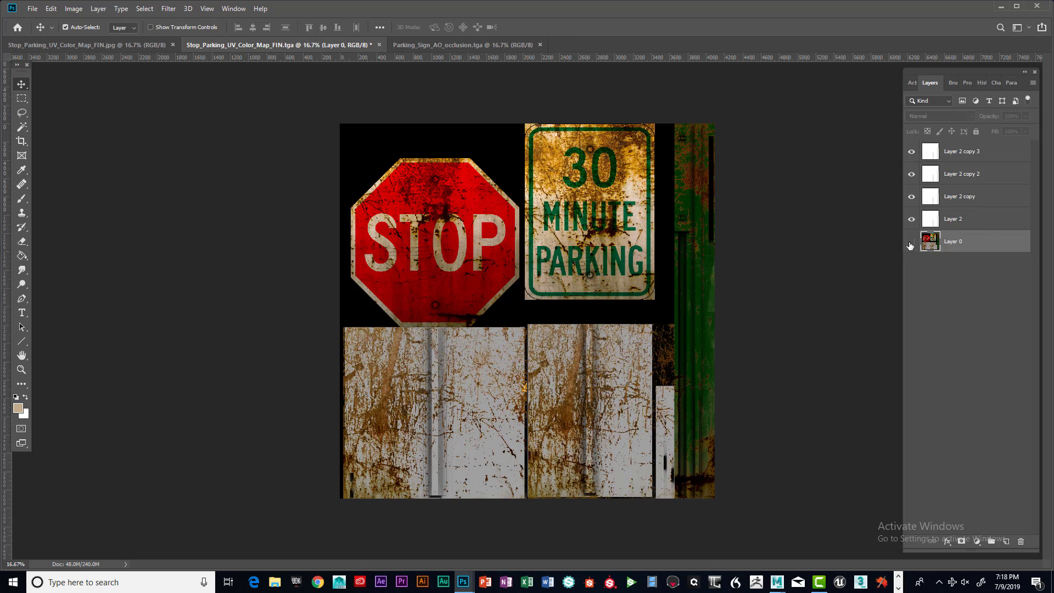
{"action": "left_click", "coordinate": [911, 241]}
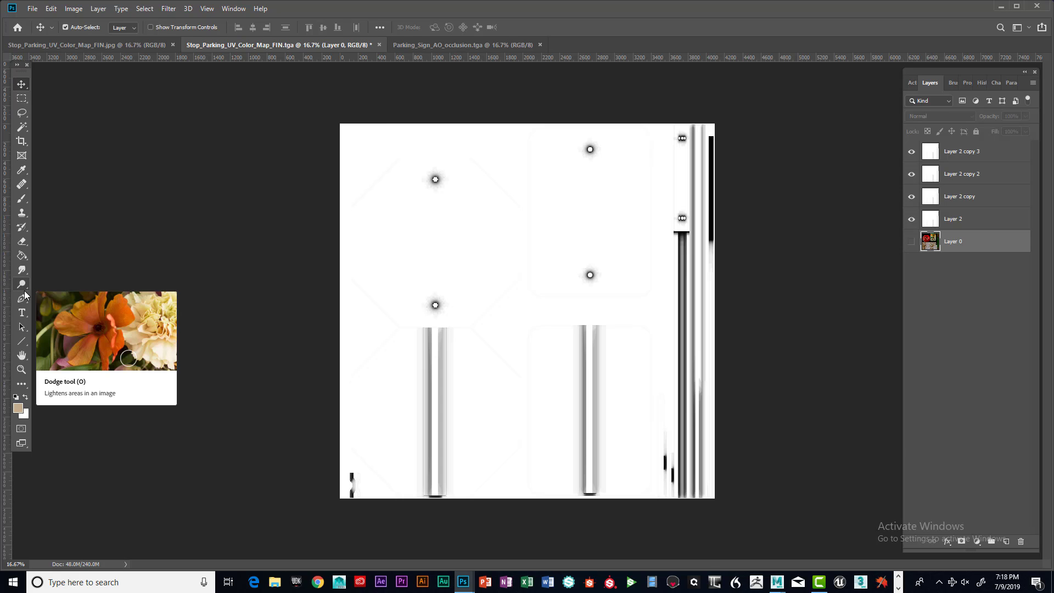
Make white the foreground color and switch to the Brush tool
{"action": "key", "text": "x"}
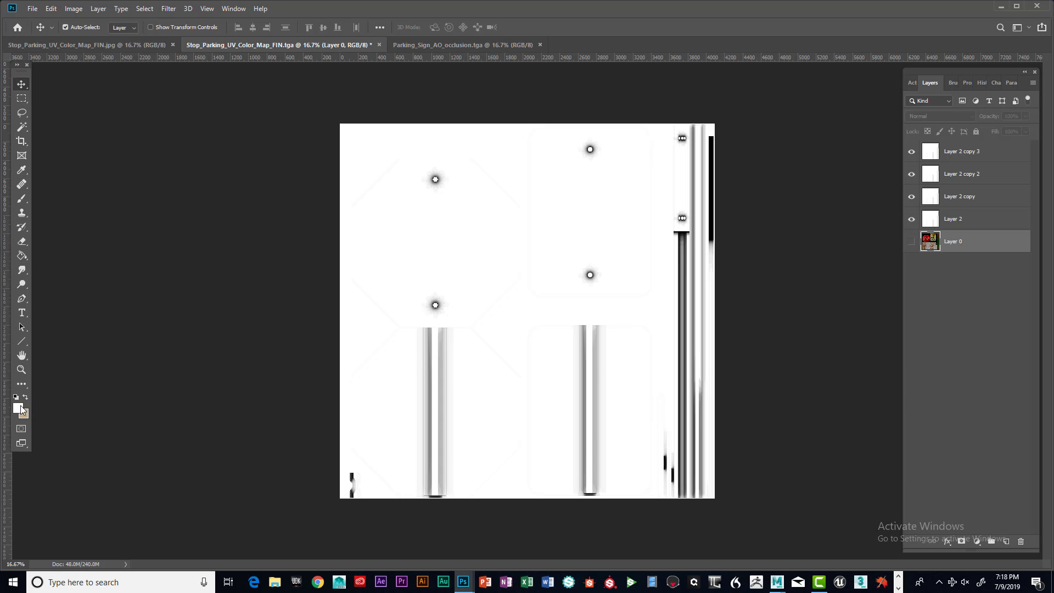
{"action": "left_click", "coordinate": [21, 408]}
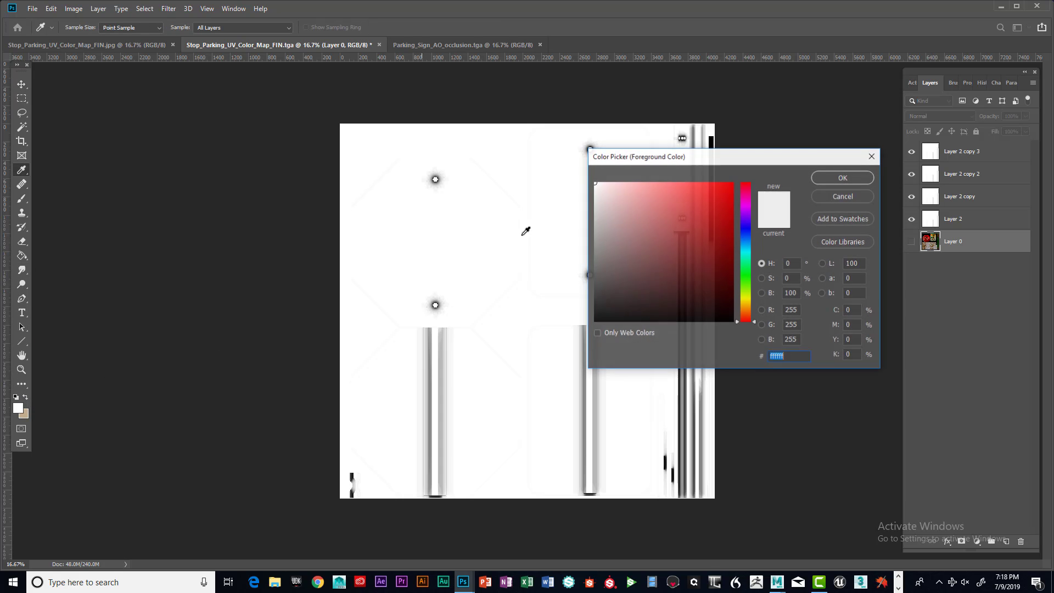
{"action": "left_click", "coordinate": [842, 177]}
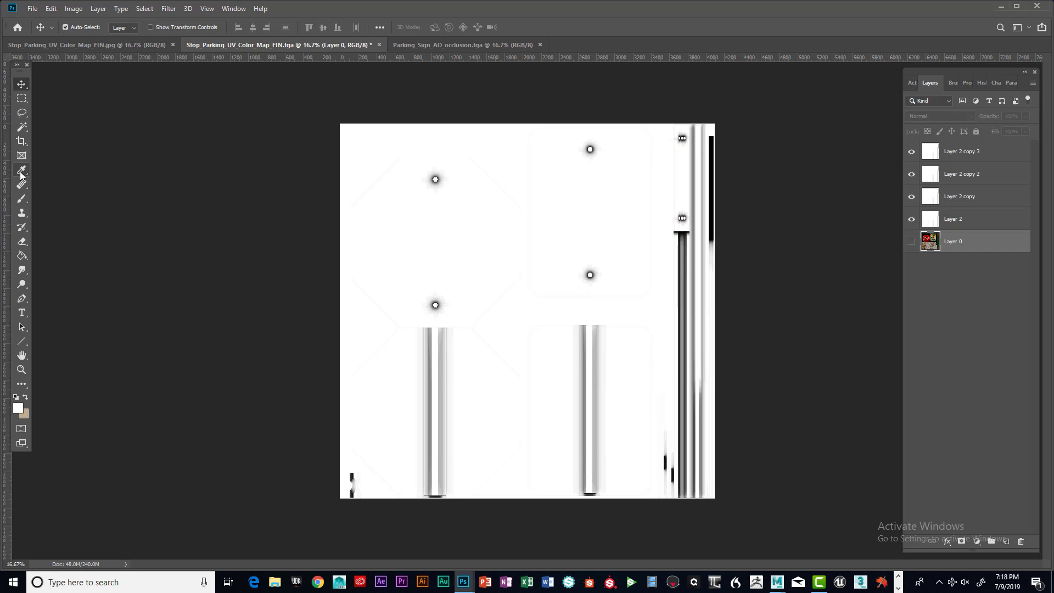
{"action": "left_click", "coordinate": [22, 198]}
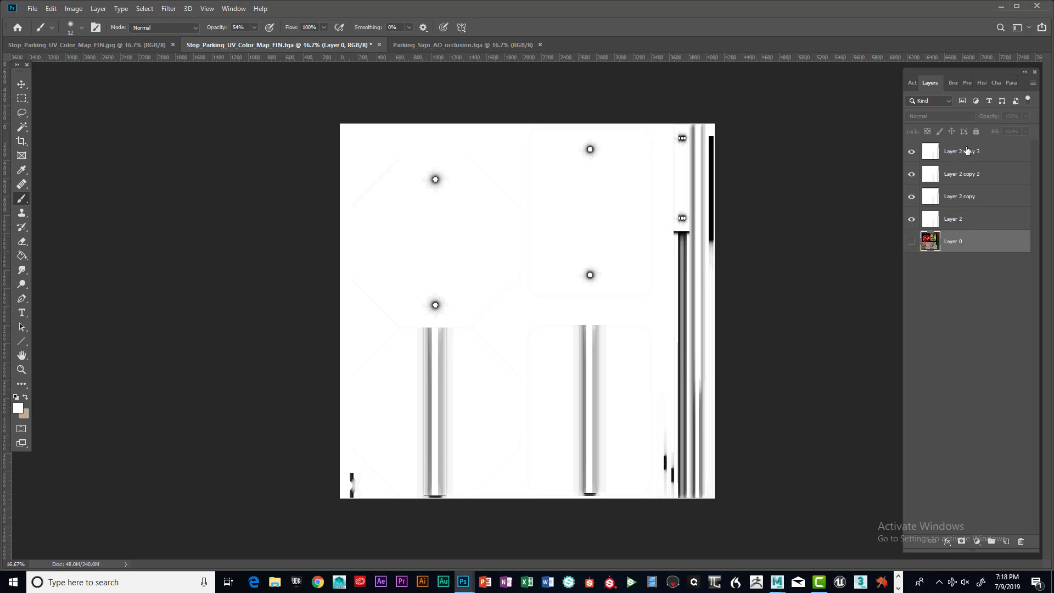
Select Layer 2 through Layer 2 copy 3 and merge the four AO layers into one
{"action": "left_click", "coordinate": [964, 219]}
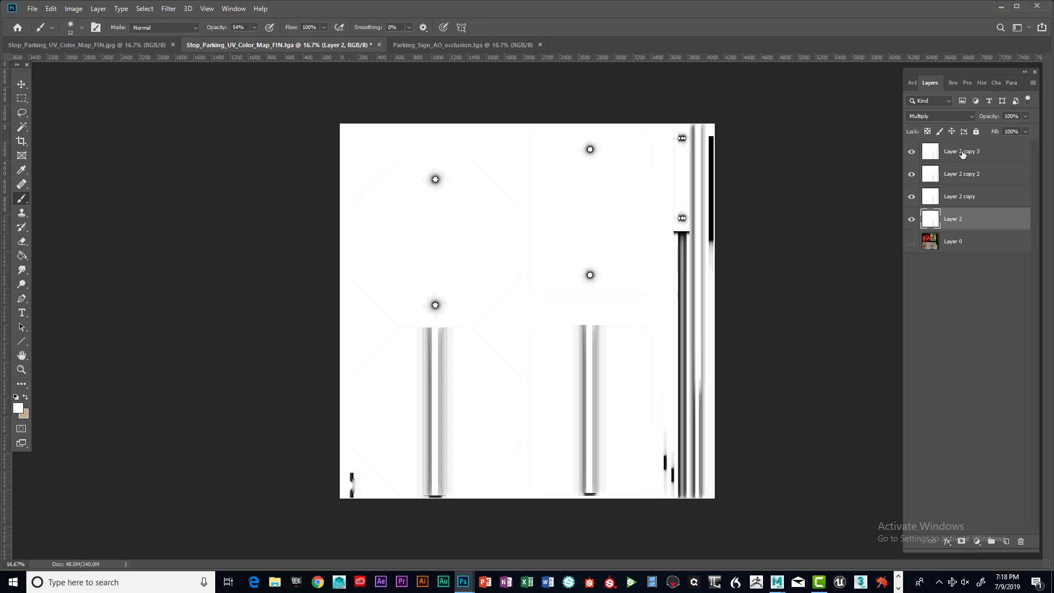
{"action": "left_click", "coordinate": [959, 152], "text": "shift"}
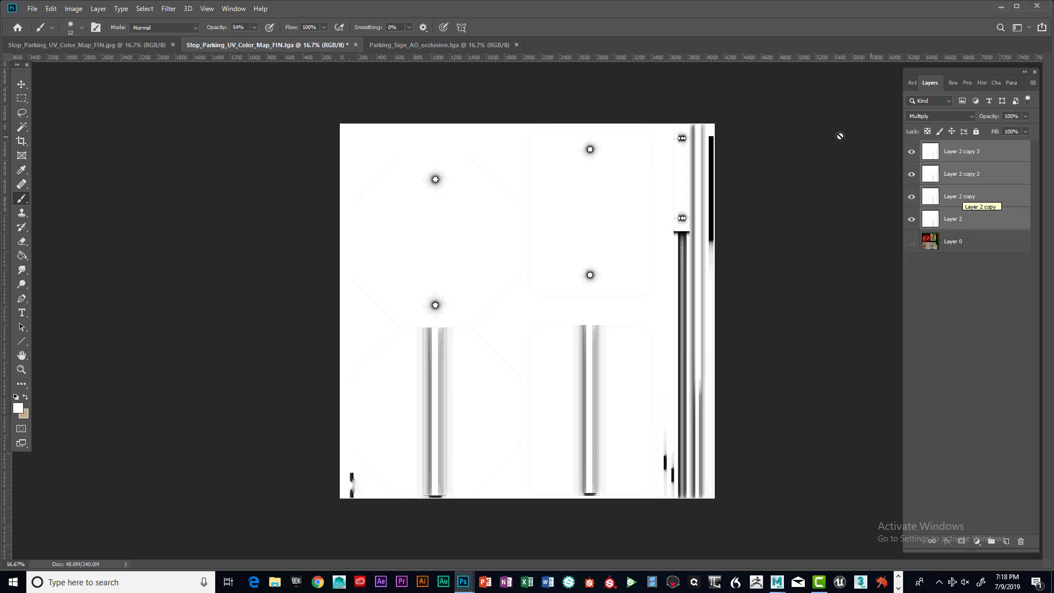
{"action": "left_click", "coordinate": [73, 11]}
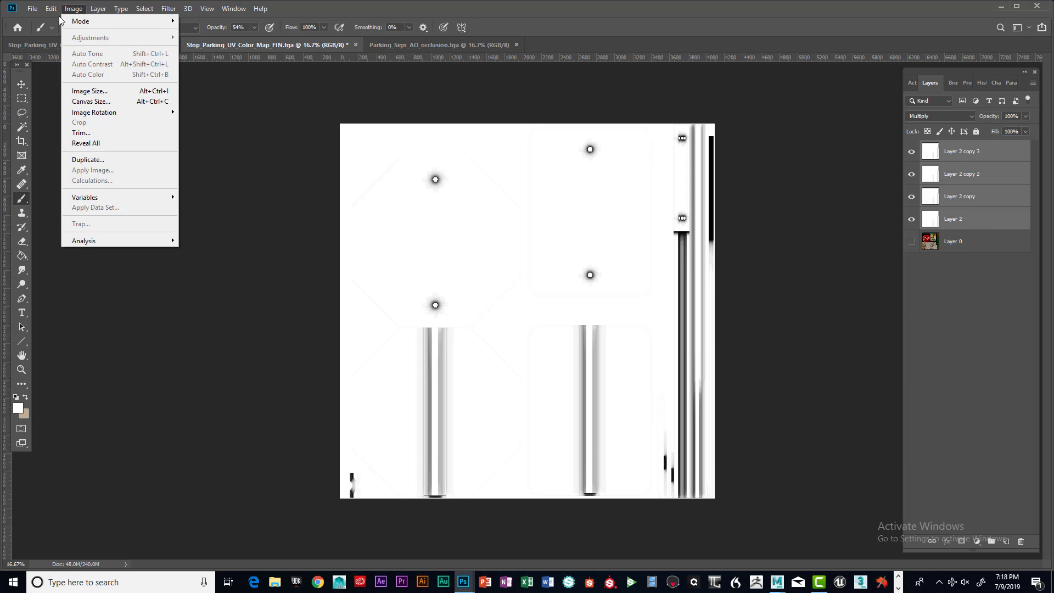
{"action": "left_click", "coordinate": [110, 405]}
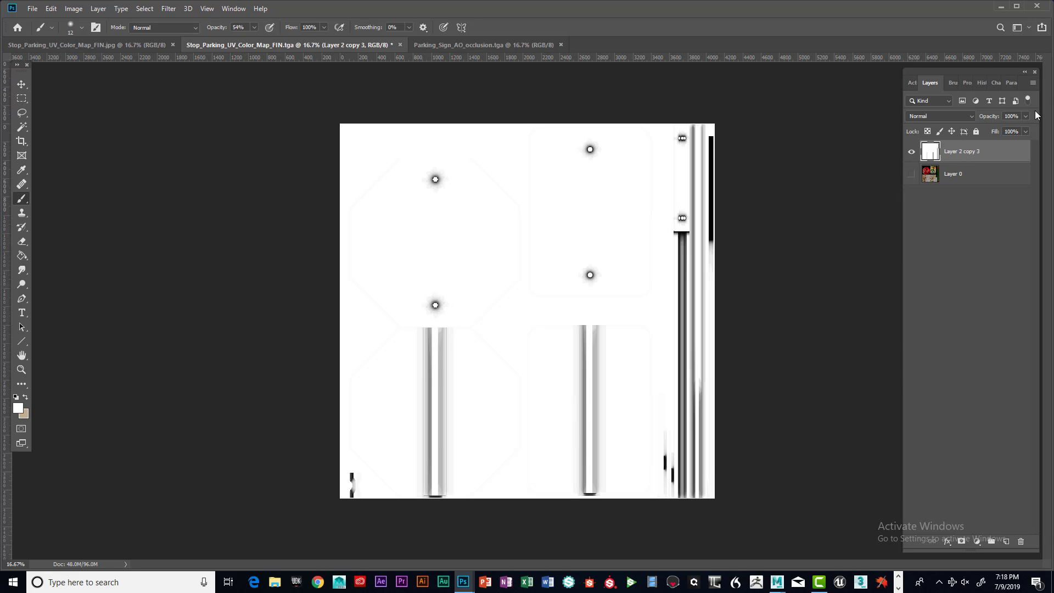
Try the merged AO layer in Multiply mode over Layer 0, then revert it to Normal
{"action": "left_click", "coordinate": [971, 117]}
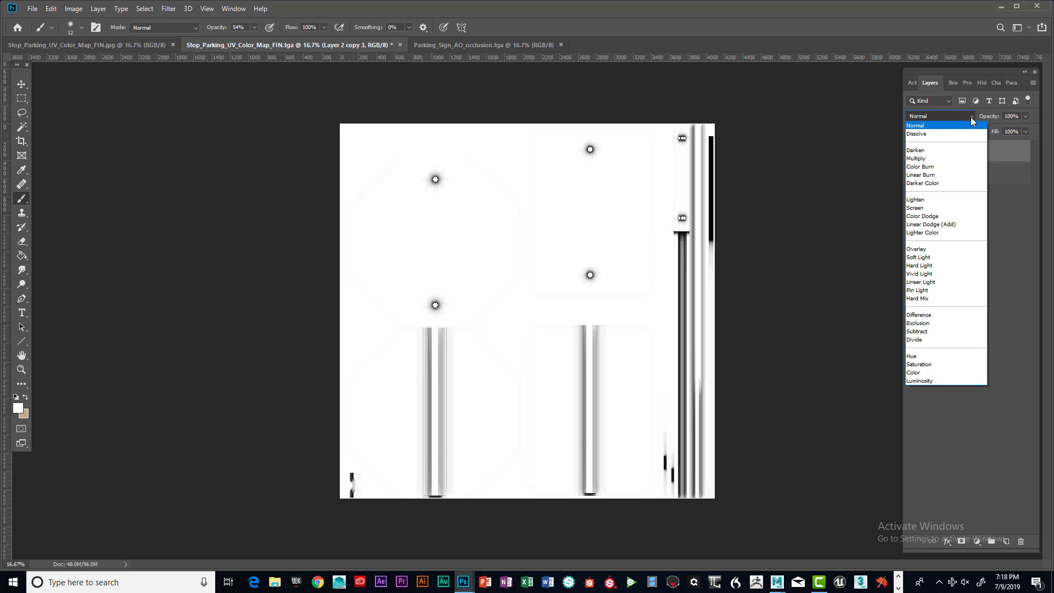
{"action": "left_click", "coordinate": [936, 160]}
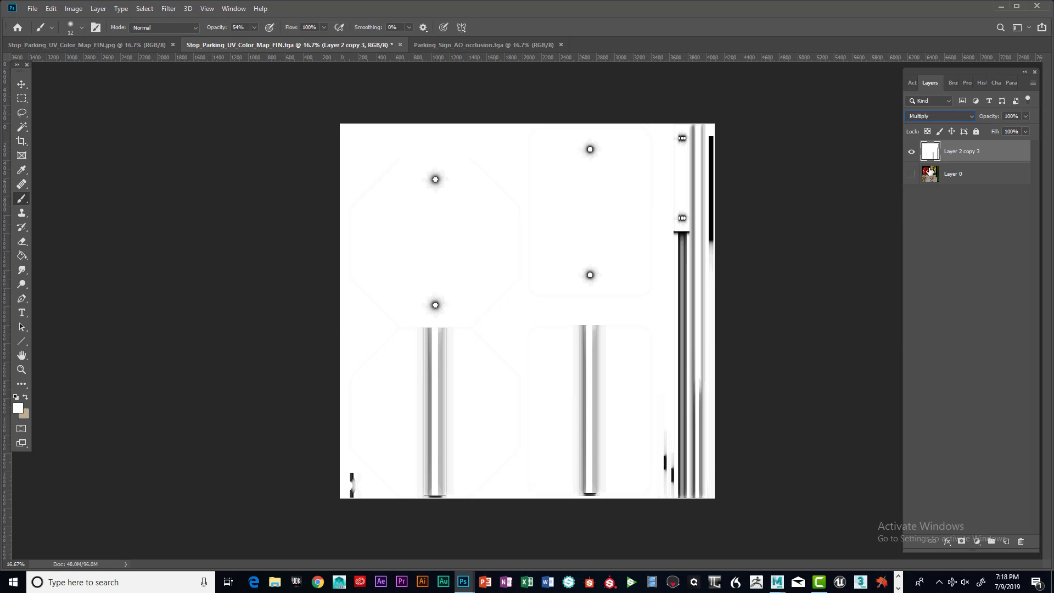
{"action": "left_click", "coordinate": [911, 175]}
{"action": "left_click", "coordinate": [911, 174]}
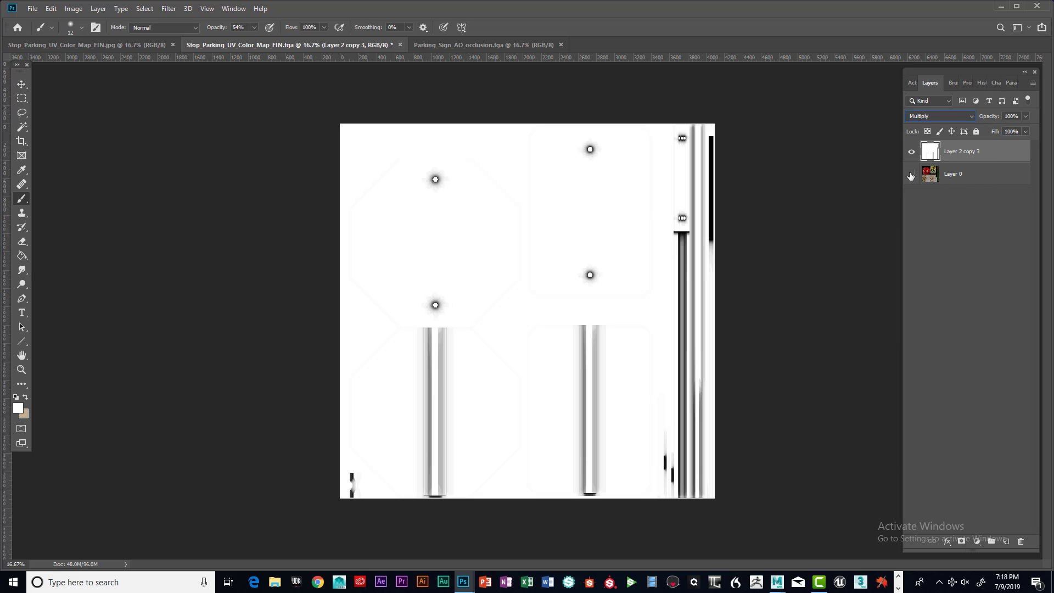
{"action": "left_click", "coordinate": [971, 117]}
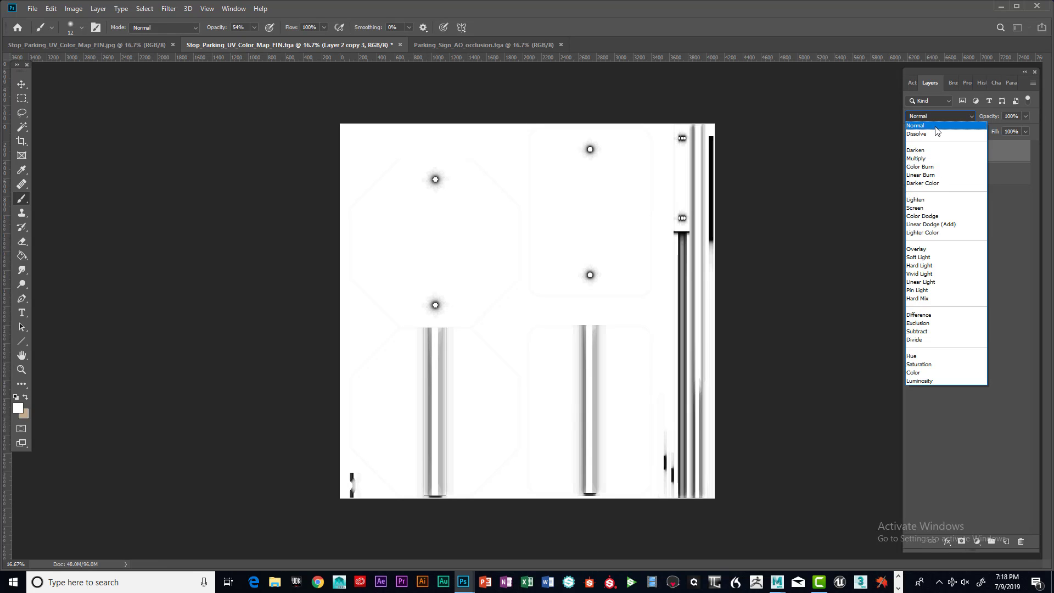
{"action": "left_click", "coordinate": [935, 128]}
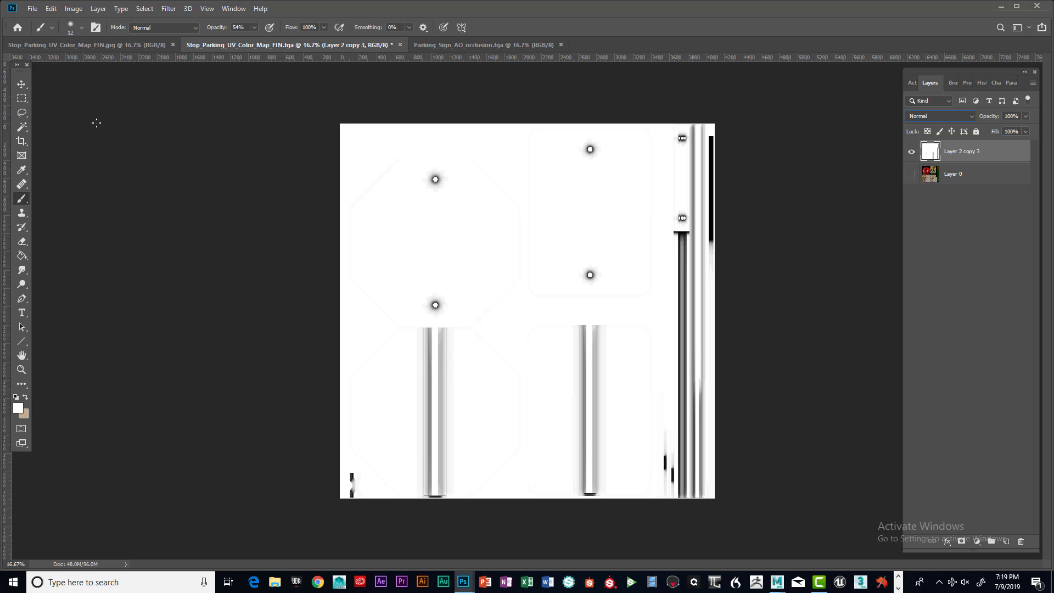
Set the soft round brush size to 500 px
{"action": "left_click", "coordinate": [65, 29]}
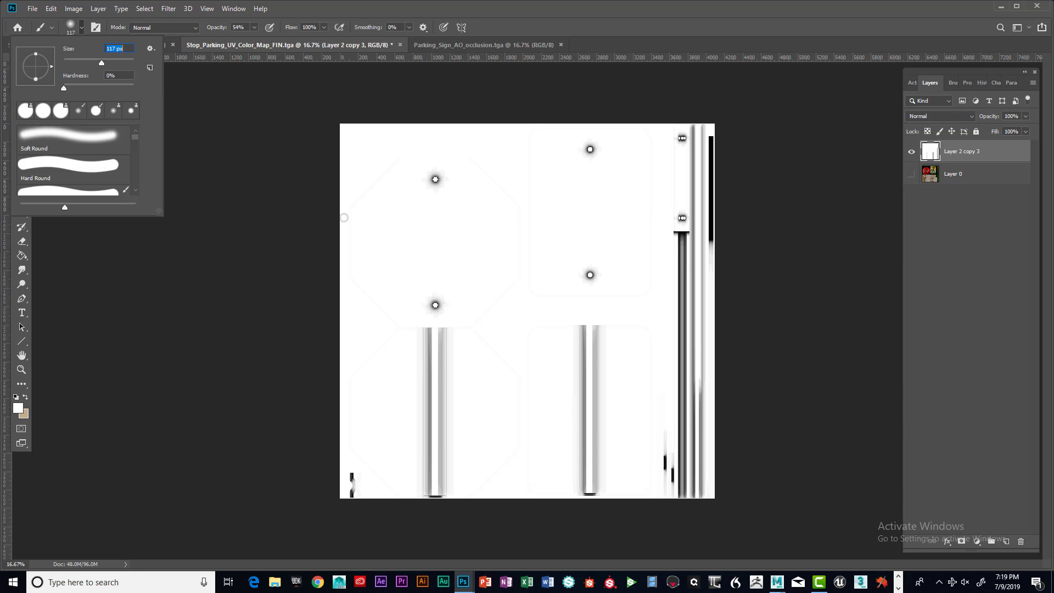
{"action": "left_click_drag", "start_coordinate": [100, 61], "coordinate": [127, 62]}
{"action": "key", "text": "Return"}
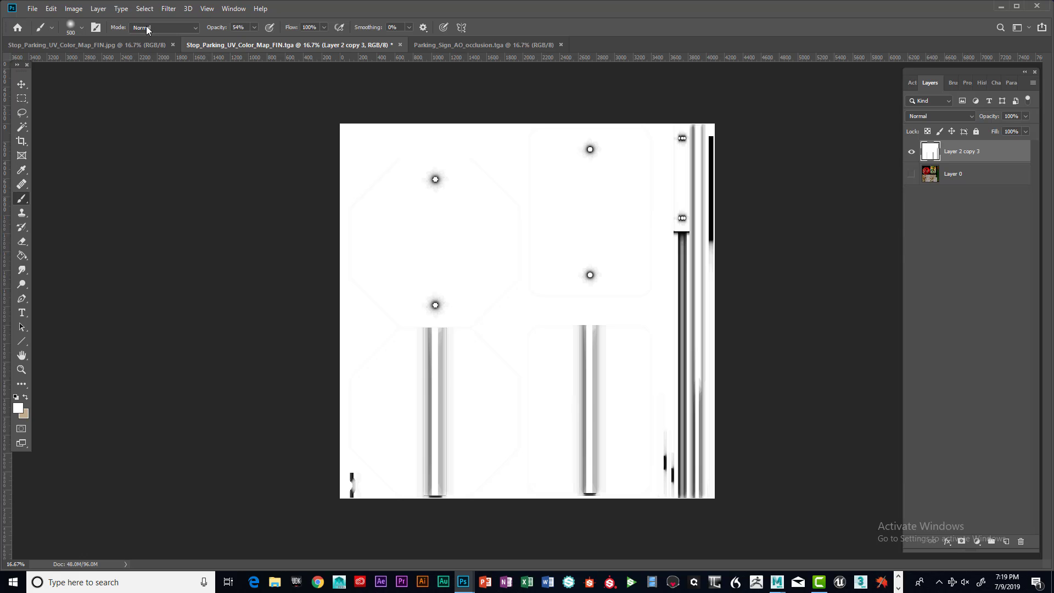
{"action": "left_click", "coordinate": [70, 29]}
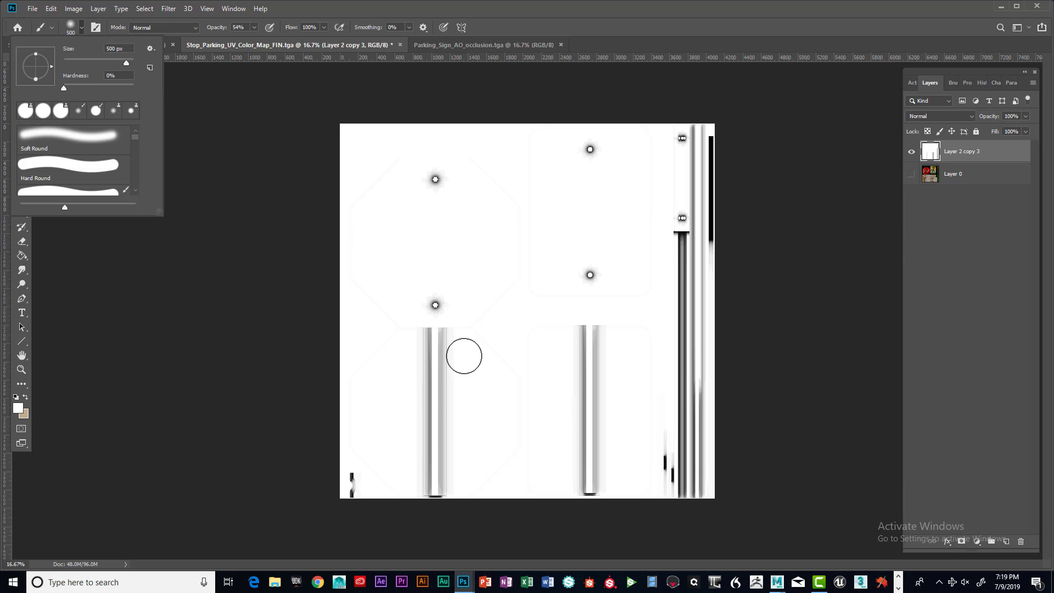
{"action": "key", "text": "Return"}
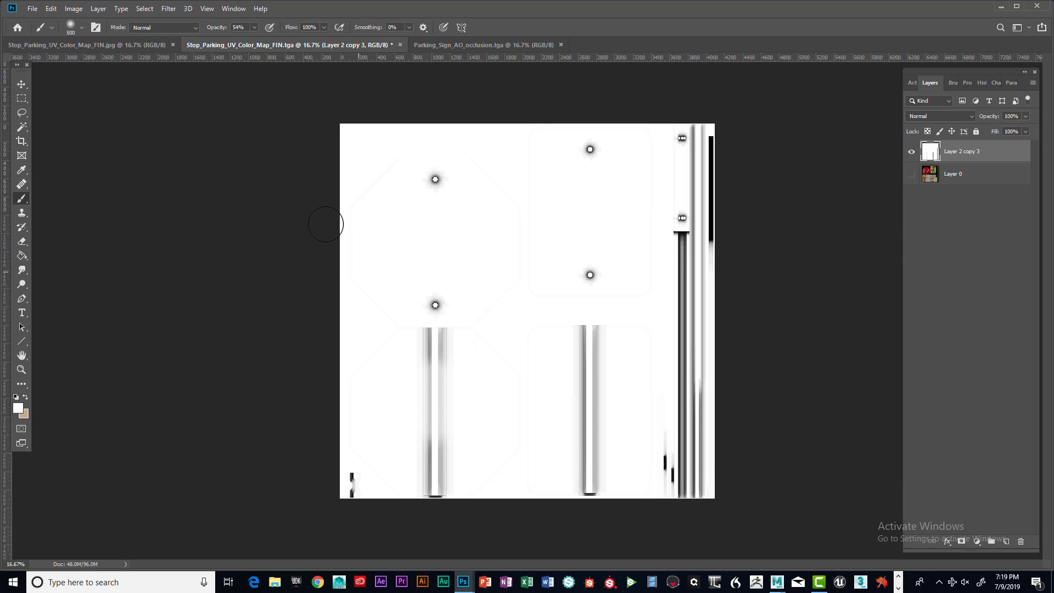
Set brush opacity to 100% and paint white over the pole shading, bolt marks and bottom-left mark on the AO layer
{"action": "left_click", "coordinate": [253, 27]}
{"action": "left_click_drag", "start_coordinate": [253, 41], "coordinate": [281, 41]}
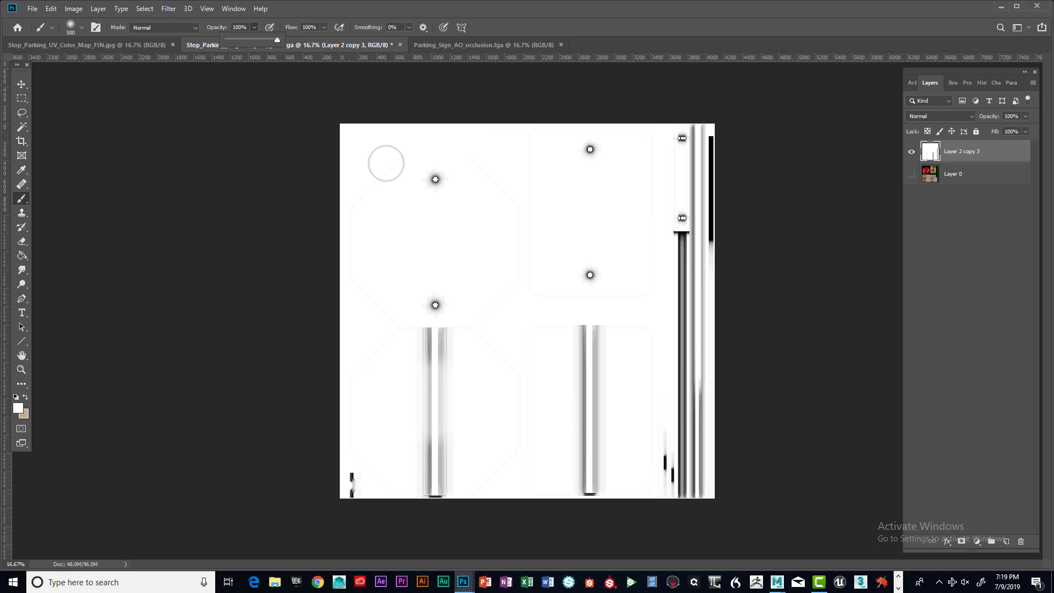
{"action": "mouse_move", "coordinate": [447, 360]}
{"action": "left_mouse_down"}
{"action": "mouse_move", "coordinate": [436, 437]}
{"action": "mouse_move", "coordinate": [426, 475]}
{"action": "mouse_move", "coordinate": [437, 457]}
{"action": "left_mouse_up"}
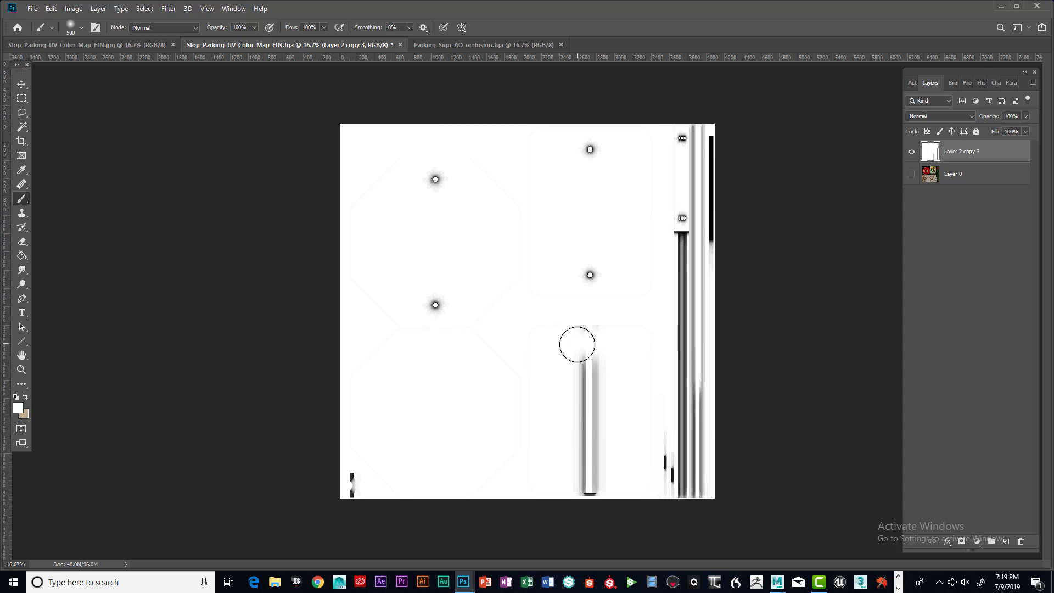
{"action": "mouse_move", "coordinate": [590, 342]}
{"action": "left_mouse_down"}
{"action": "mouse_move", "coordinate": [579, 390]}
{"action": "mouse_move", "coordinate": [594, 423]}
{"action": "mouse_move", "coordinate": [588, 479]}
{"action": "left_mouse_up"}
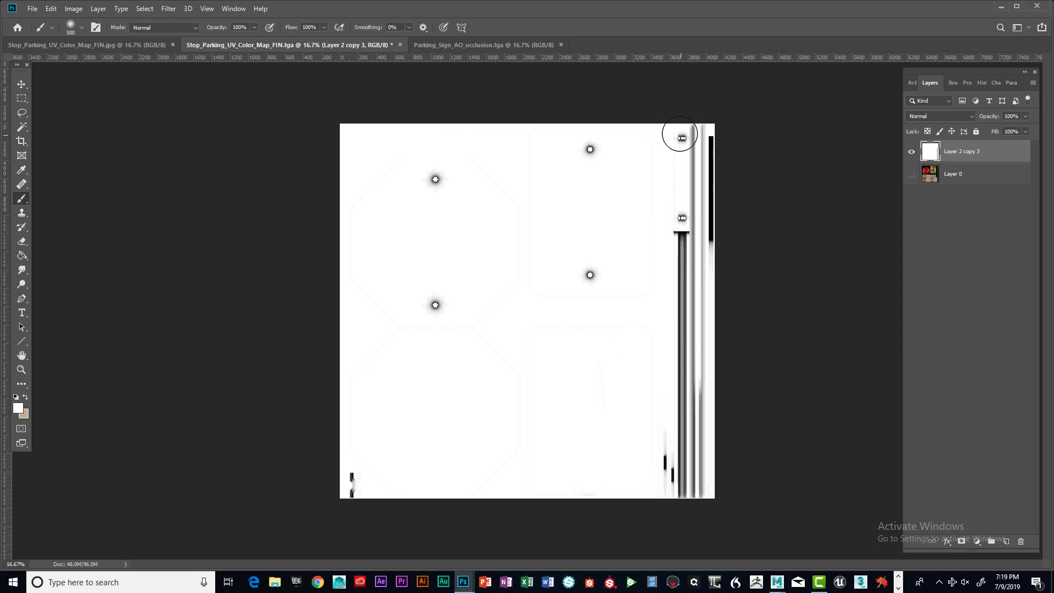
{"action": "mouse_move", "coordinate": [673, 135]}
{"action": "left_mouse_down"}
{"action": "mouse_move", "coordinate": [680, 209]}
{"action": "mouse_move", "coordinate": [672, 138]}
{"action": "mouse_move", "coordinate": [673, 202]}
{"action": "left_mouse_up"}
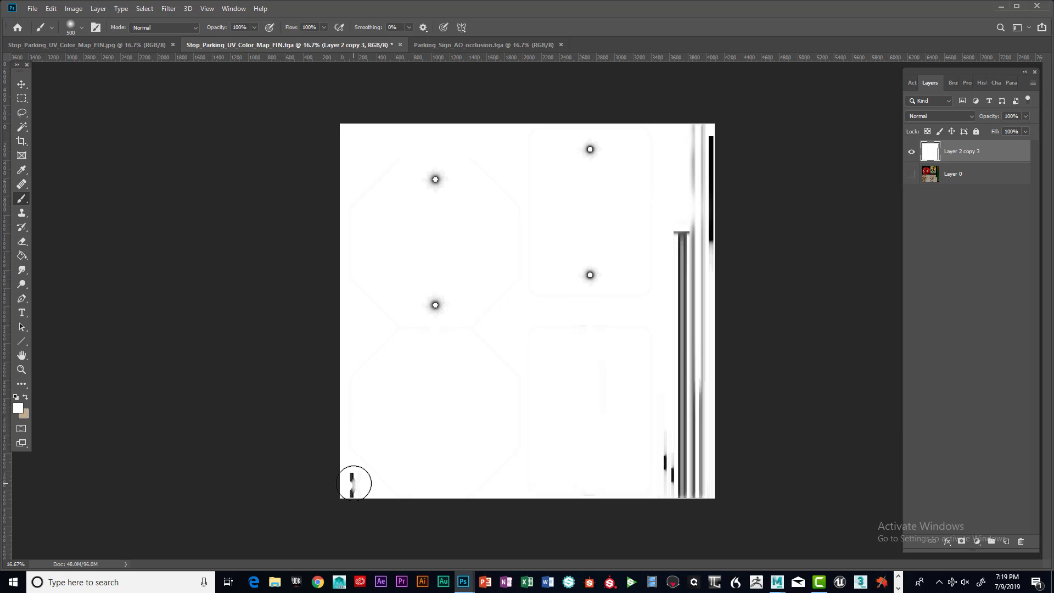
{"action": "left_click_drag", "start_coordinate": [352, 482], "coordinate": [353, 488]}
Step back through the brush strokes in History, then repaint the bottom-left mark and the bolt spot beside the right strip white
{"action": "left_click", "coordinate": [981, 83]}
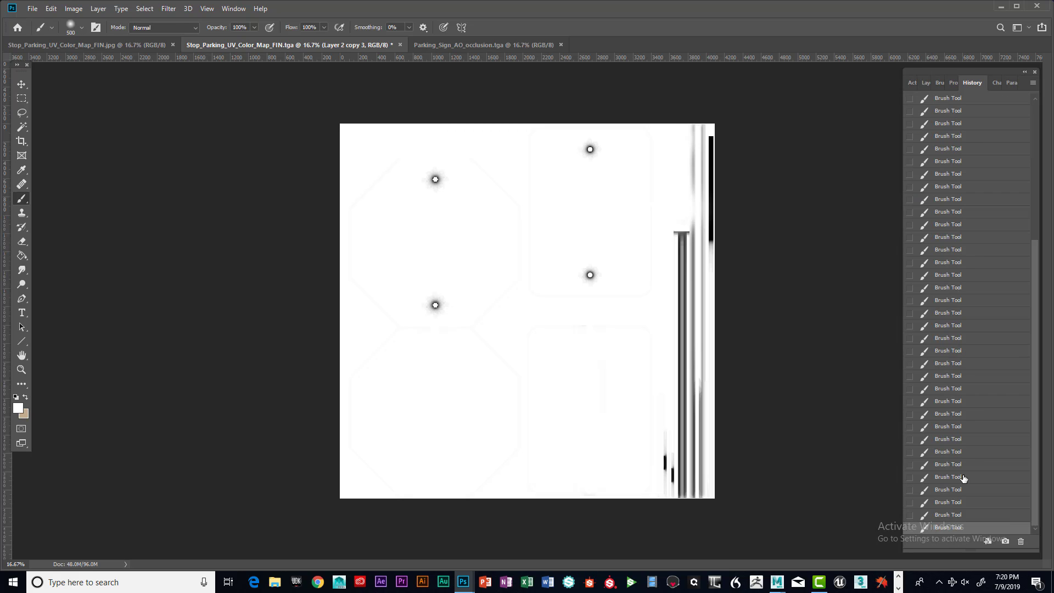
{"action": "left_click", "coordinate": [968, 405]}
{"action": "left_click", "coordinate": [966, 377]}
{"action": "left_click", "coordinate": [968, 326]}
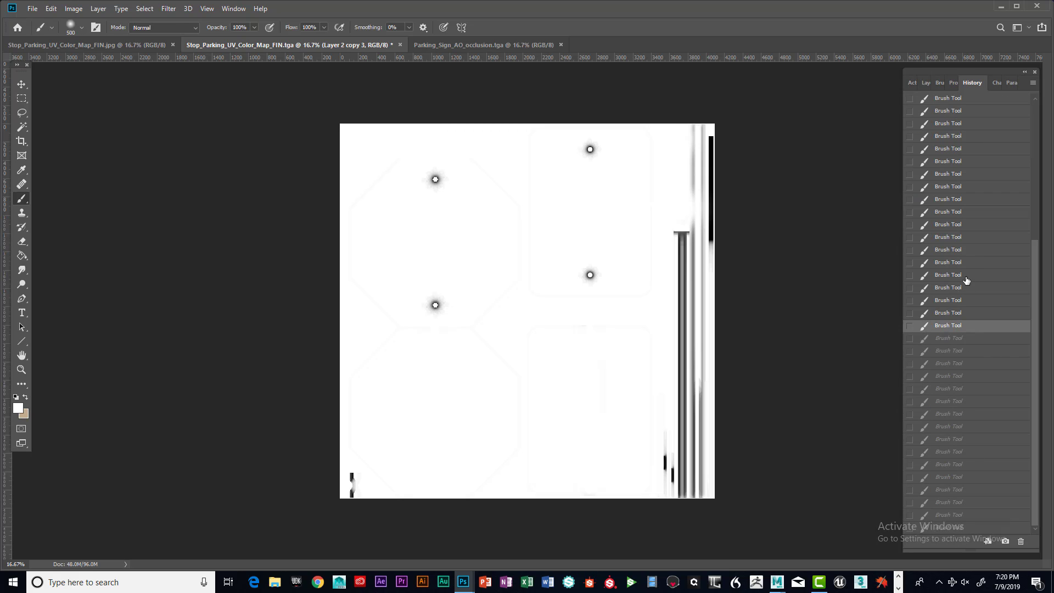
{"action": "left_click", "coordinate": [964, 274]}
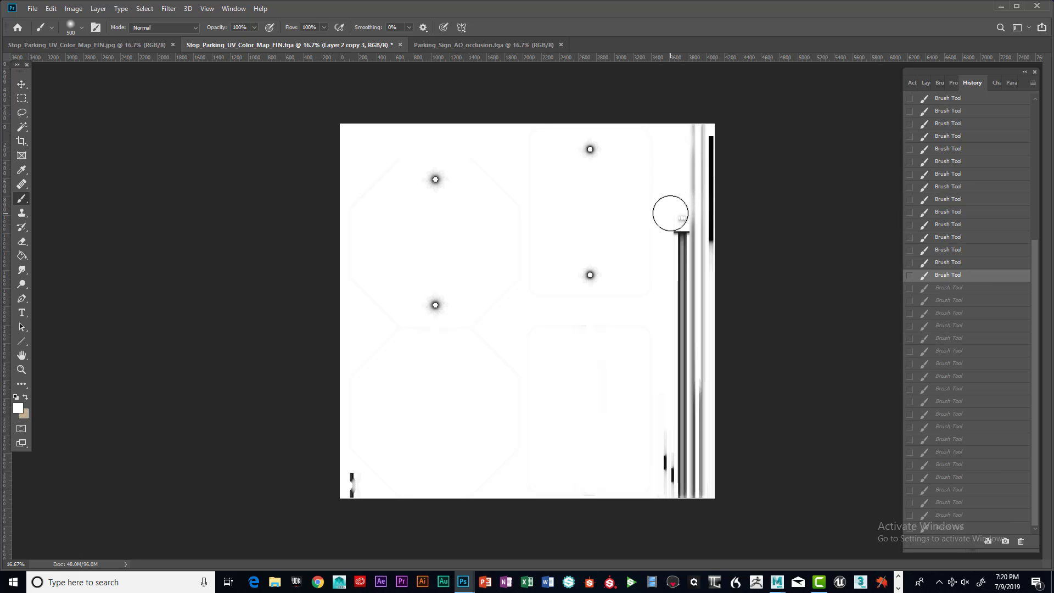
{"action": "left_click", "coordinate": [353, 483]}
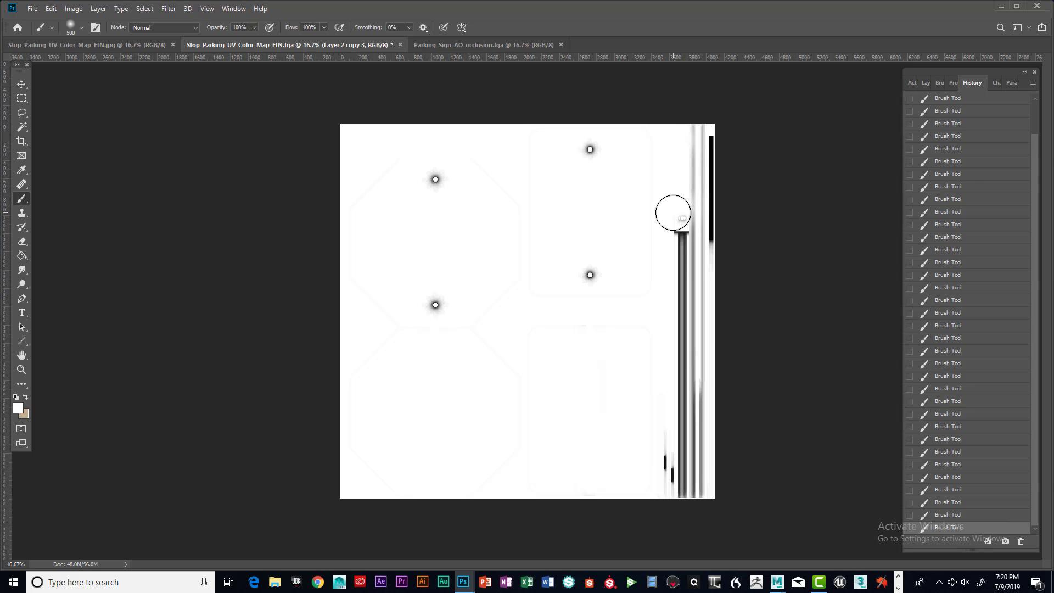
{"action": "left_click", "coordinate": [673, 211]}
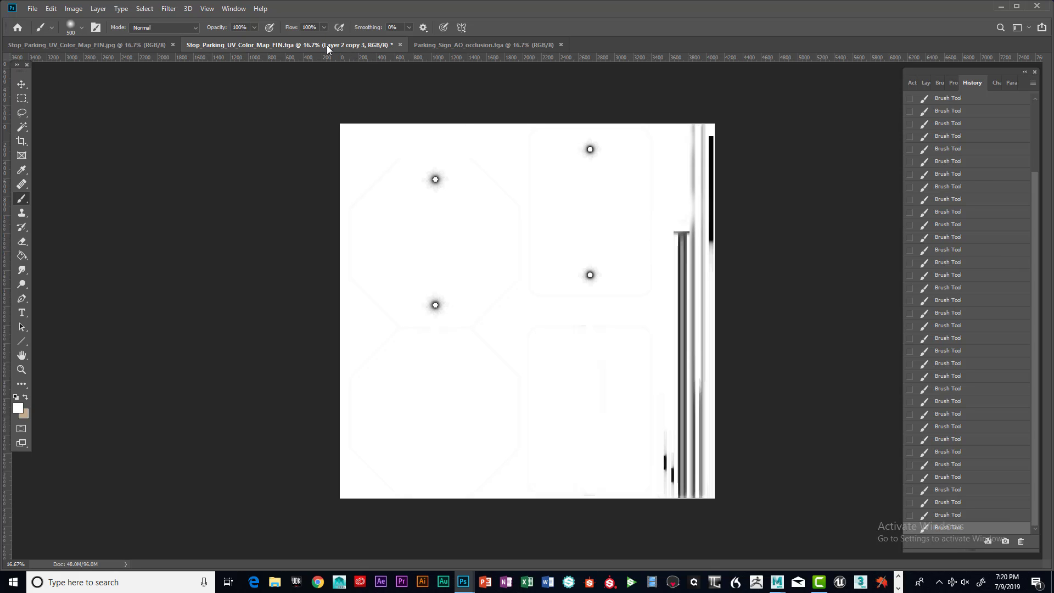
Set the merged AO layer's blend mode to Multiply and hide Layer 0
{"action": "left_click", "coordinate": [924, 83]}
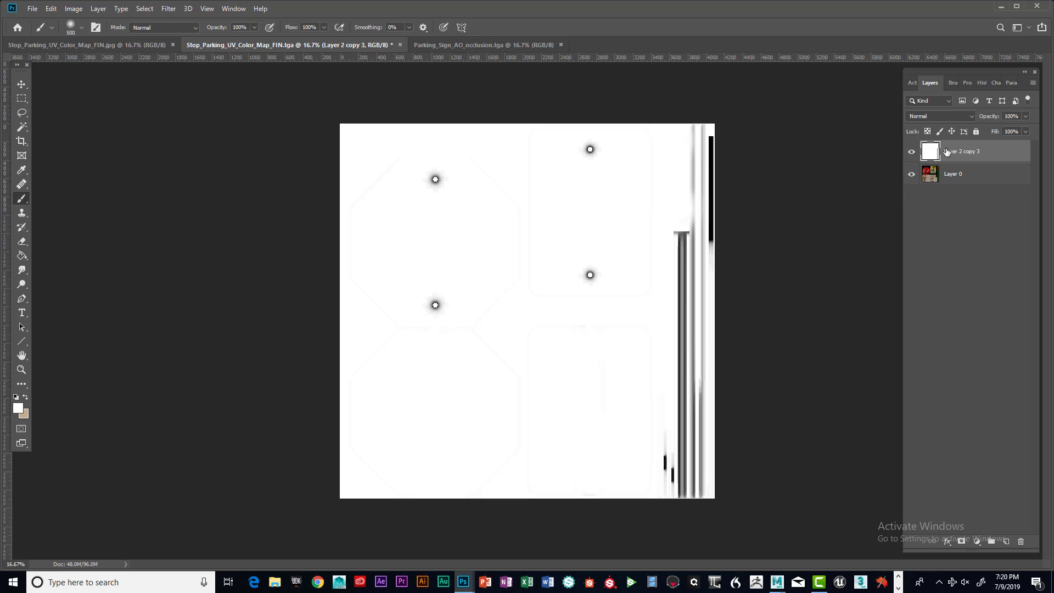
{"action": "left_click", "coordinate": [972, 117]}
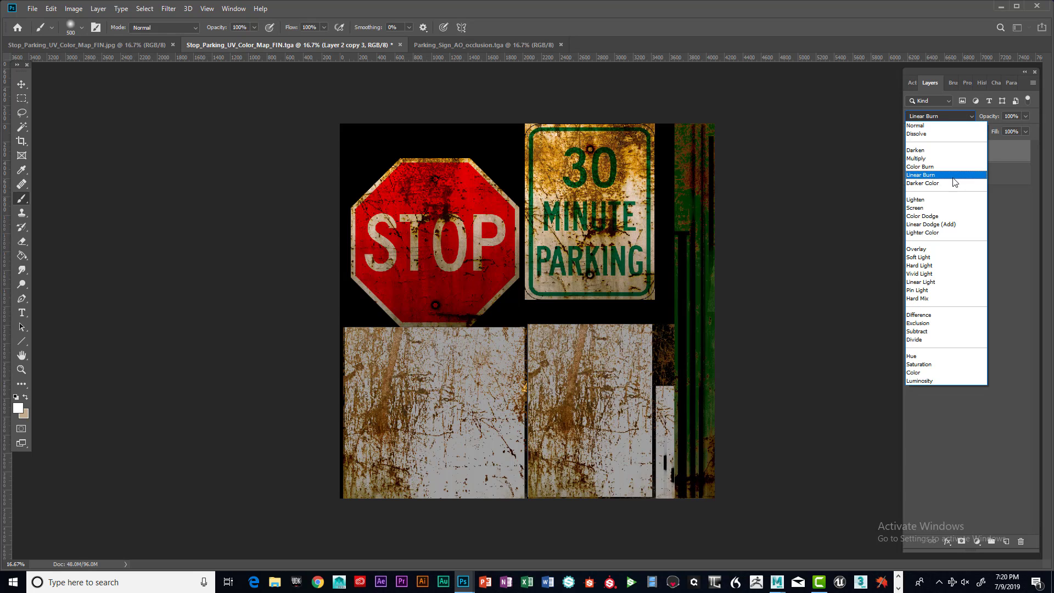
{"action": "left_click", "coordinate": [927, 158]}
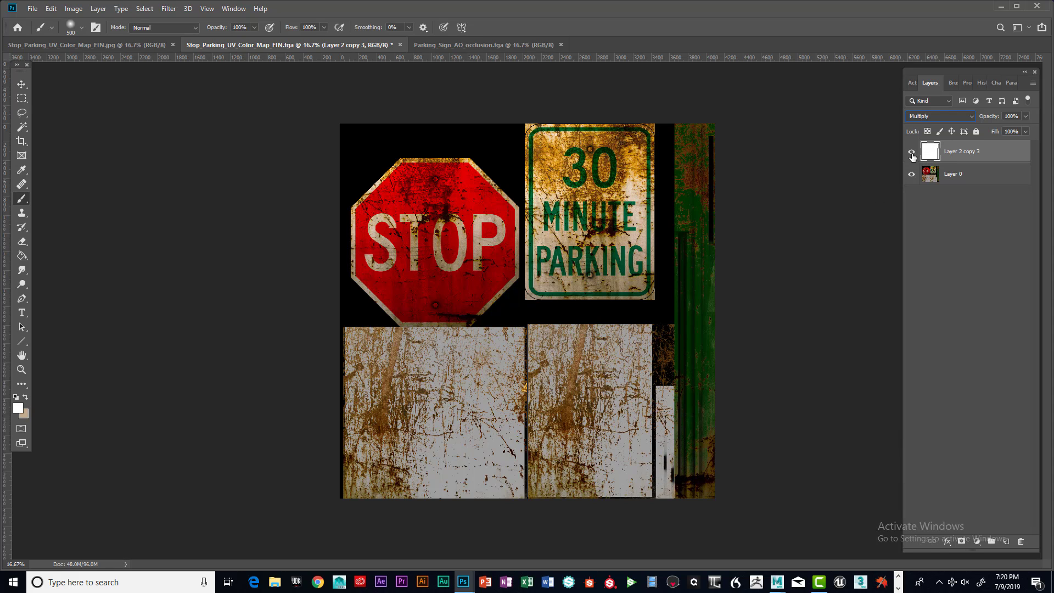
{"action": "left_click", "coordinate": [911, 174]}
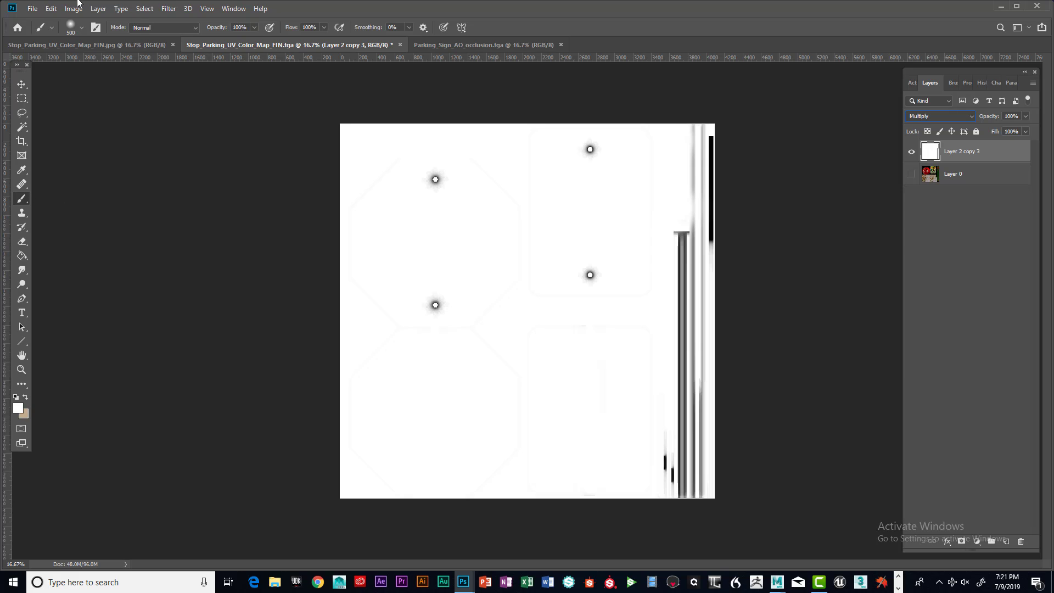
Reduce the brush to 111 px and paint white over the dark marks along the right-edge strips
{"action": "left_click", "coordinate": [68, 26]}
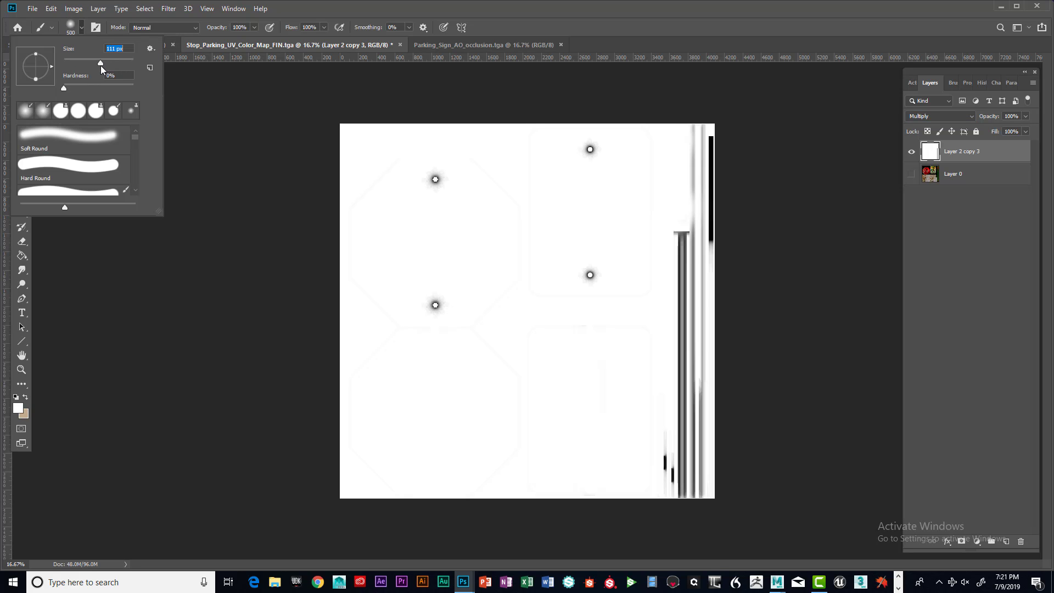
{"action": "left_click_drag", "start_coordinate": [668, 454], "coordinate": [672, 483]}
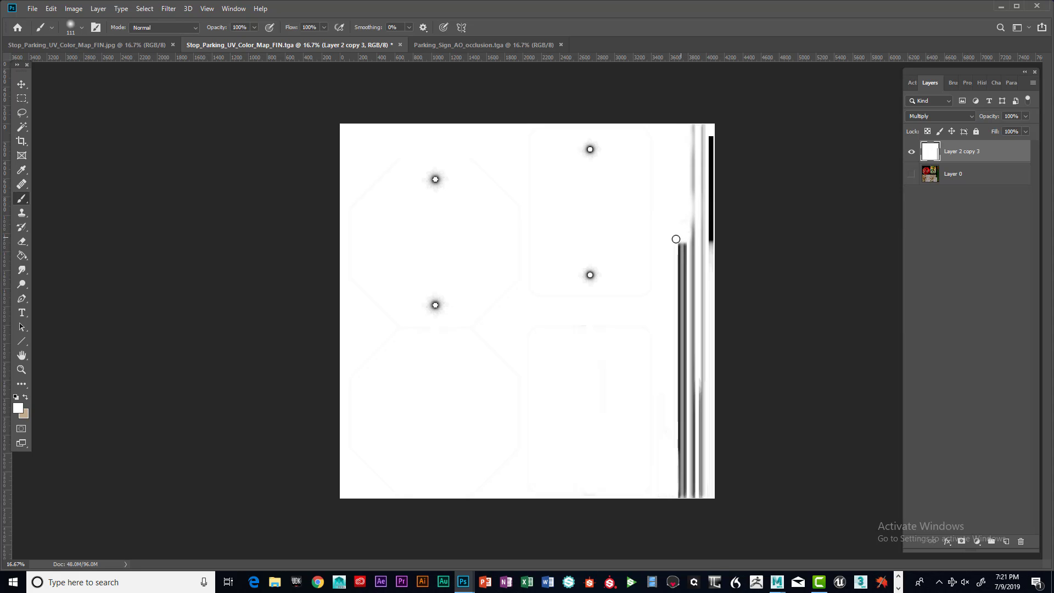
{"action": "left_click", "coordinate": [672, 227], "text": "shift"}
{"action": "left_click_drag", "start_coordinate": [711, 133], "coordinate": [711, 155]}
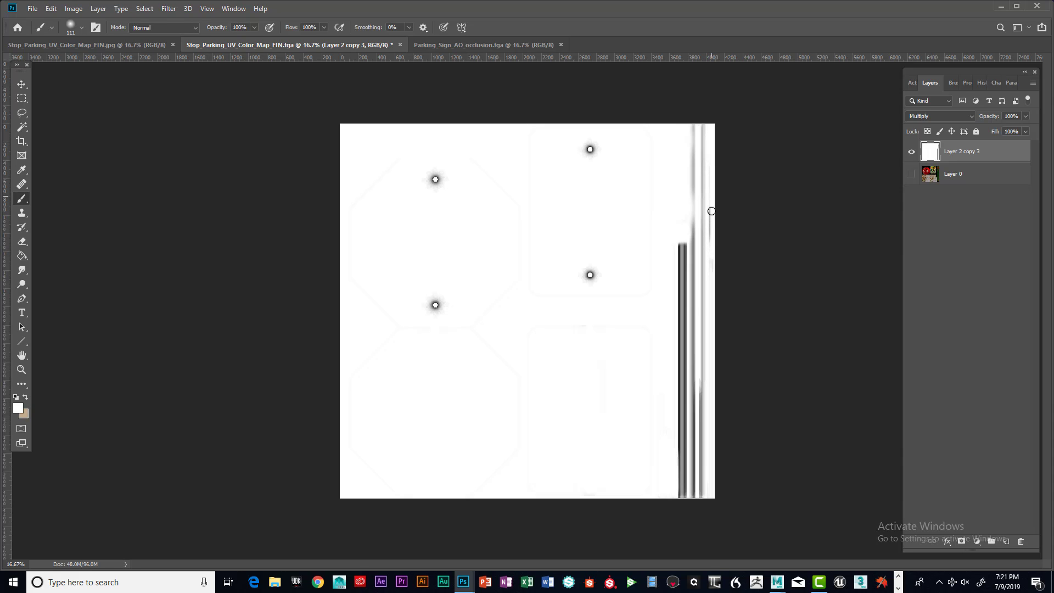
{"action": "left_click_drag", "start_coordinate": [711, 211], "coordinate": [717, 292]}
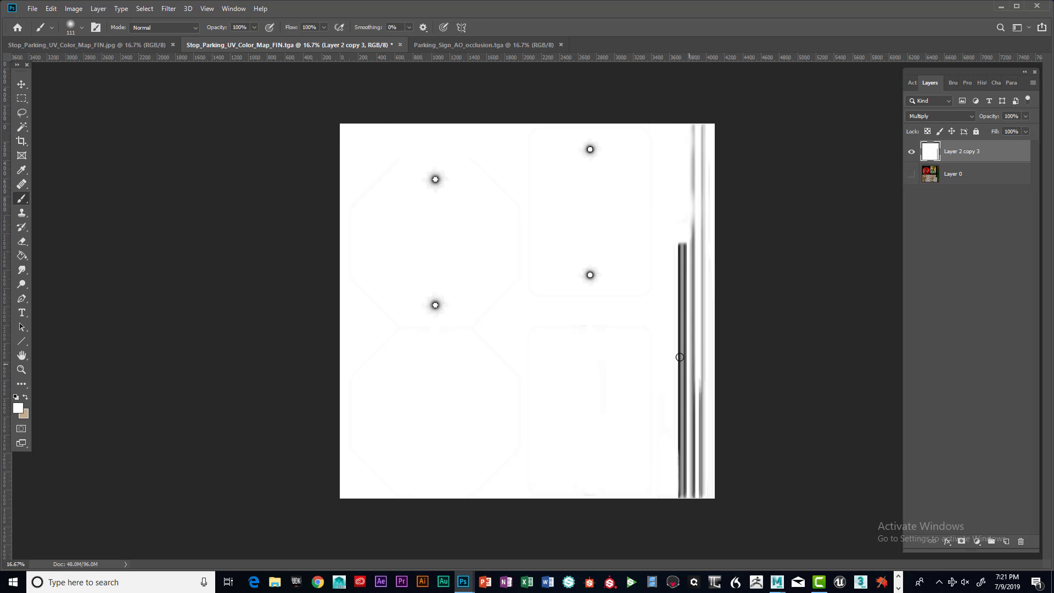